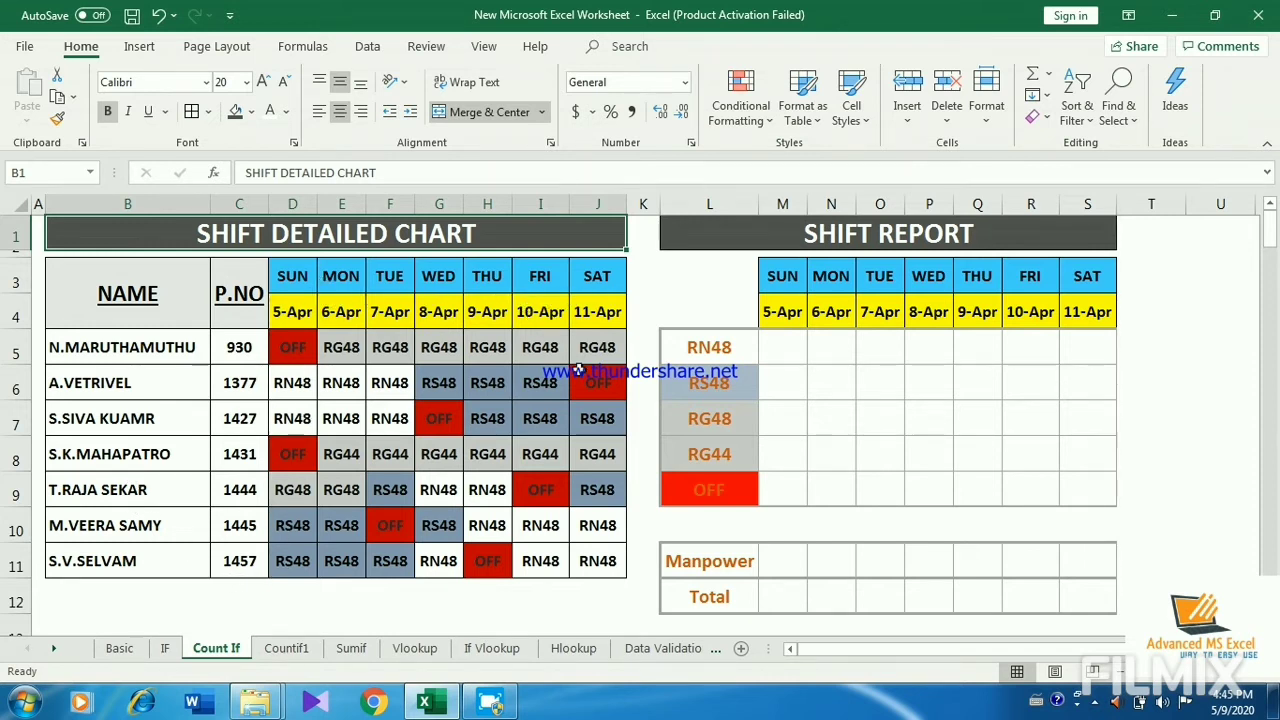
Step: Start a COUNTIF formula in M5, the RN48 row for 5-Apr, with D5:D11 as the range
click(783, 357)
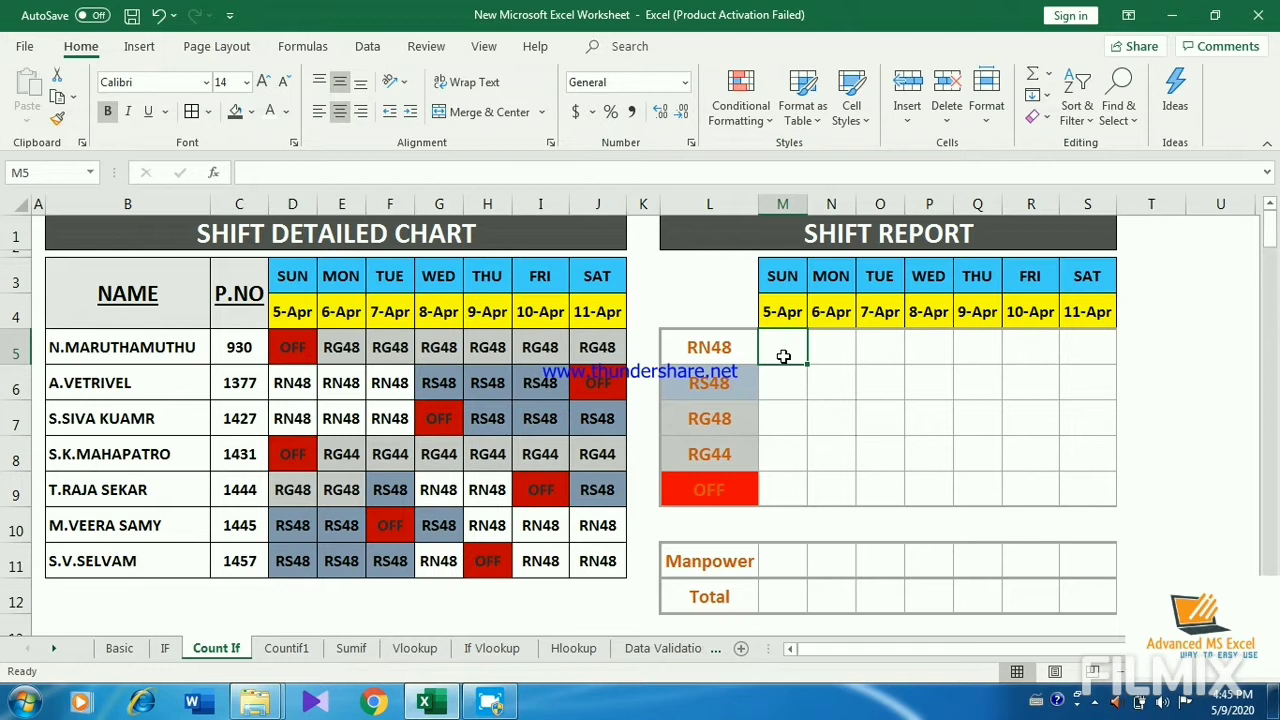
text(=)
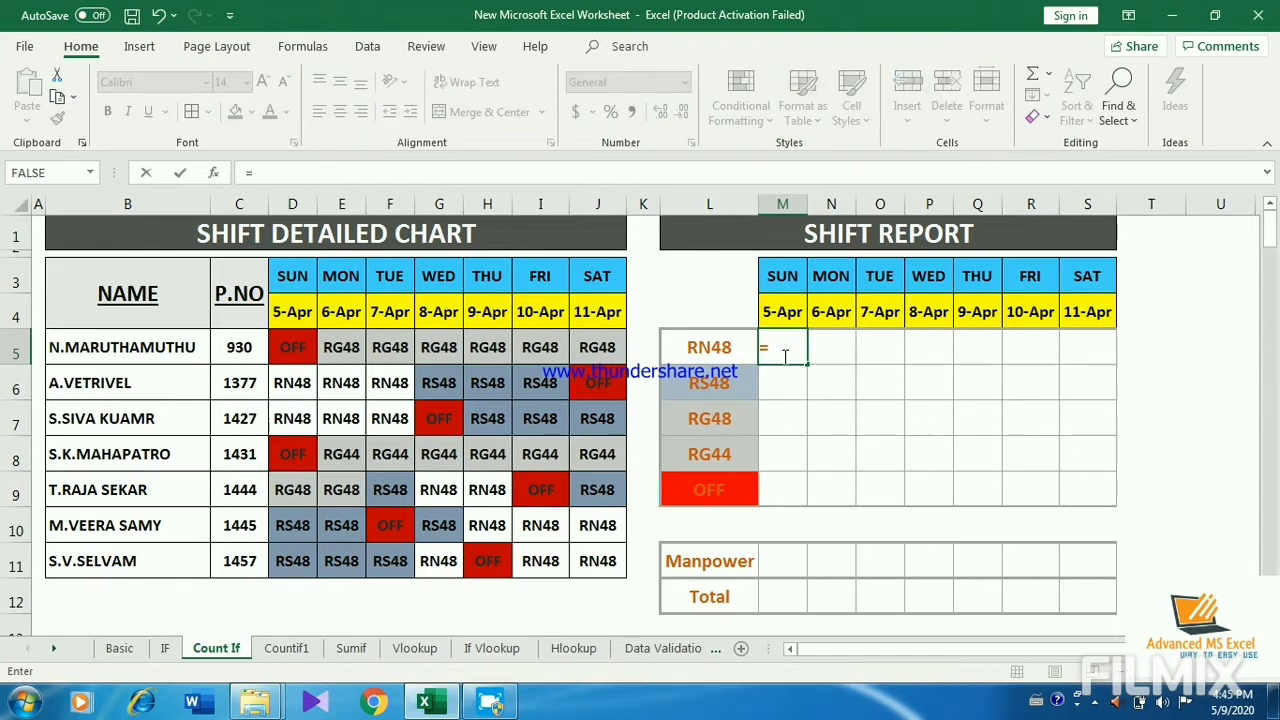
text(COUNT)
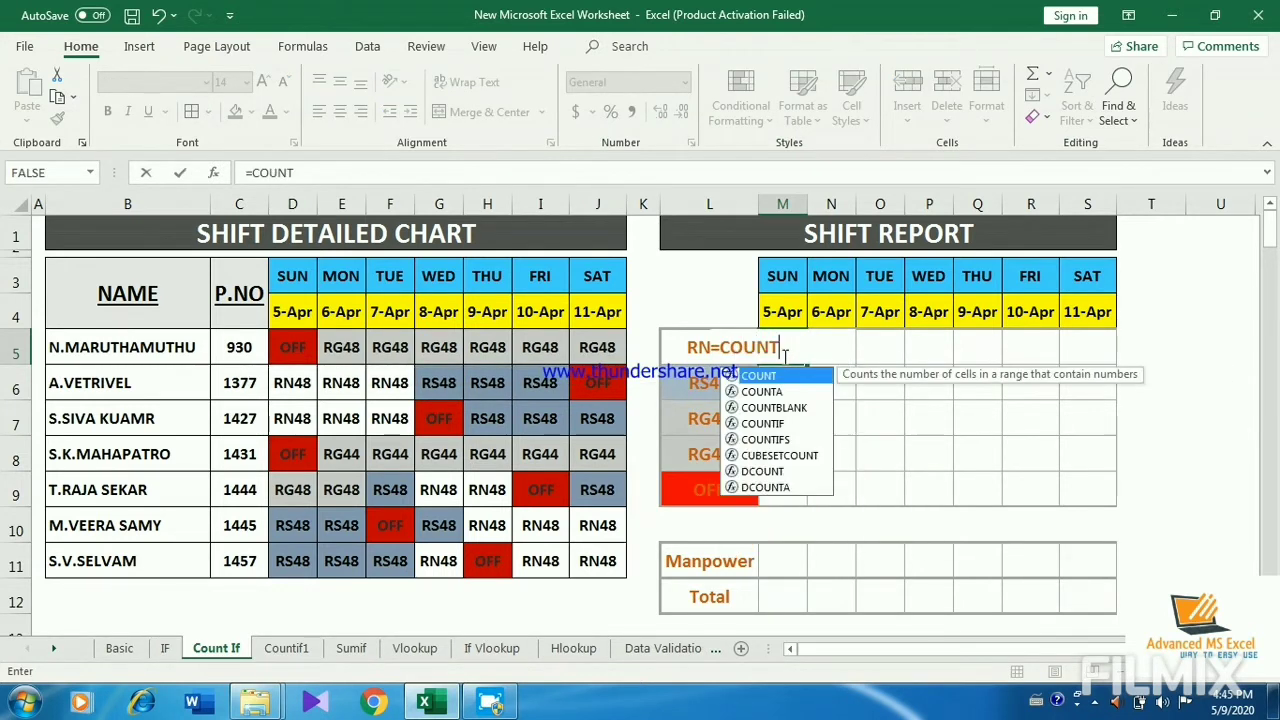
text(IF)
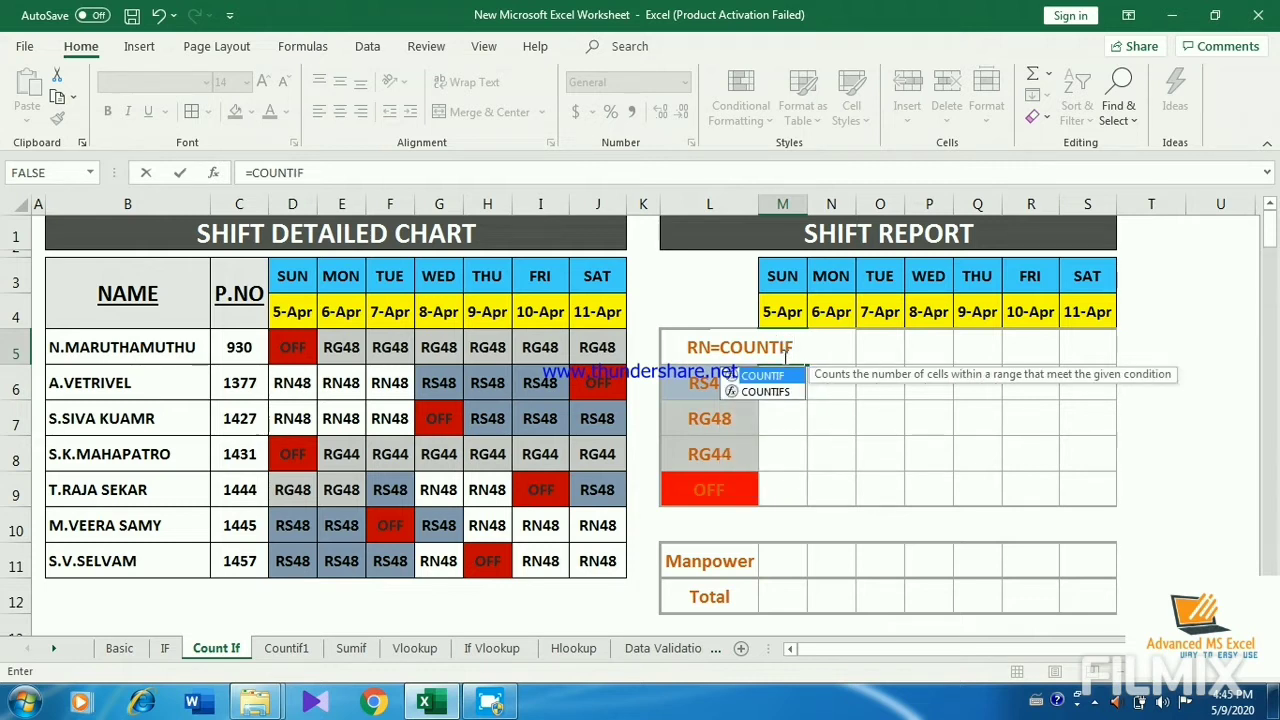
text(()
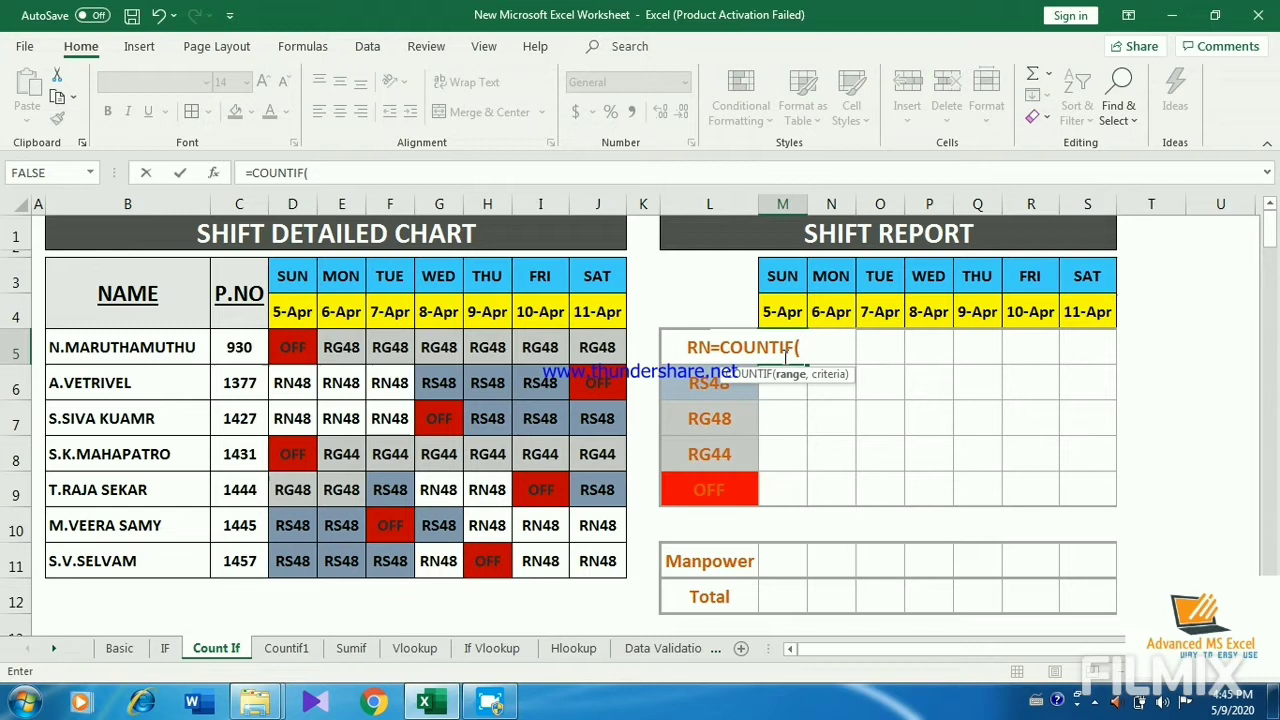
click(285, 347)
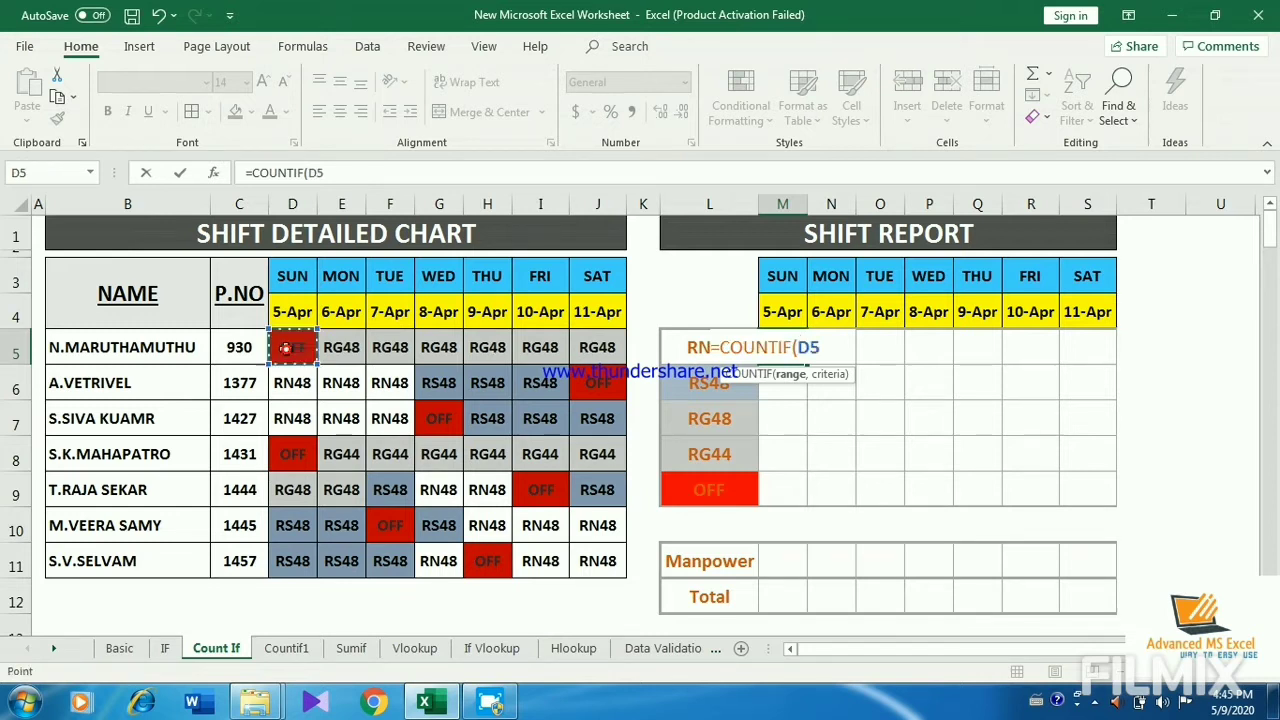
key(shift+Down)
key(shift+Down)
key(shift+Down)
key(shift+Down)
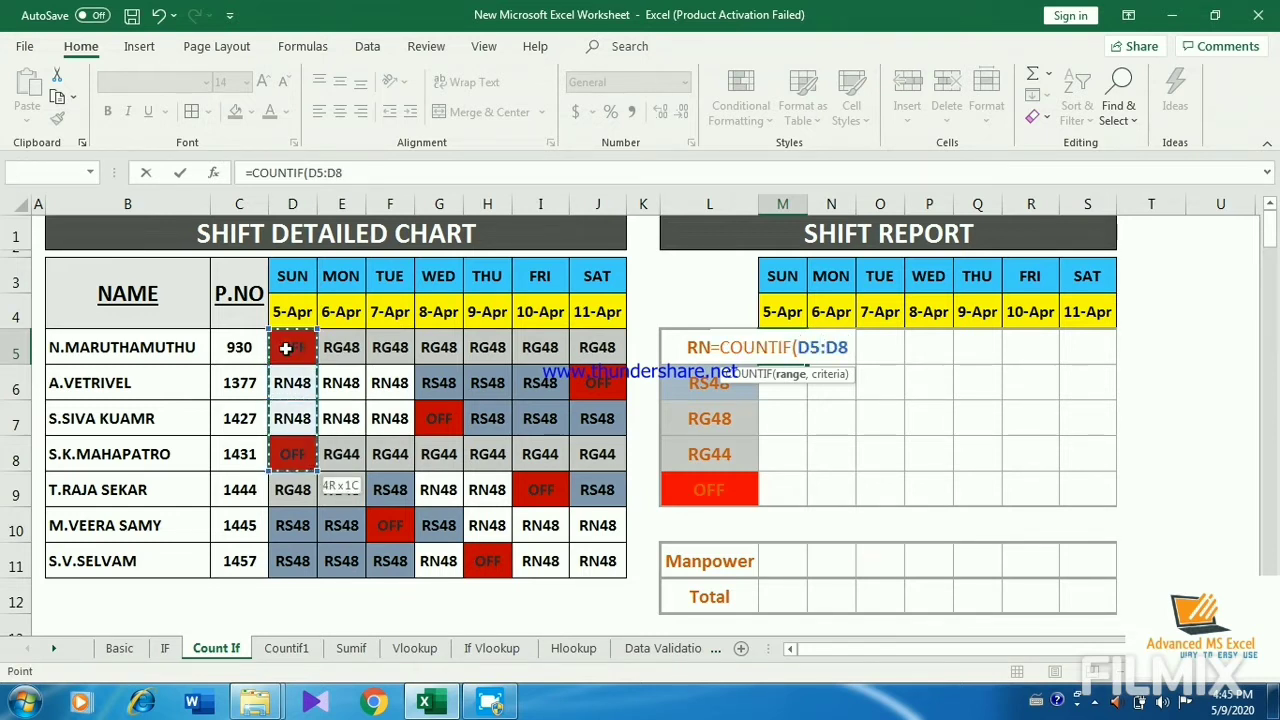
key(shift+Down)
key(shift+Down)
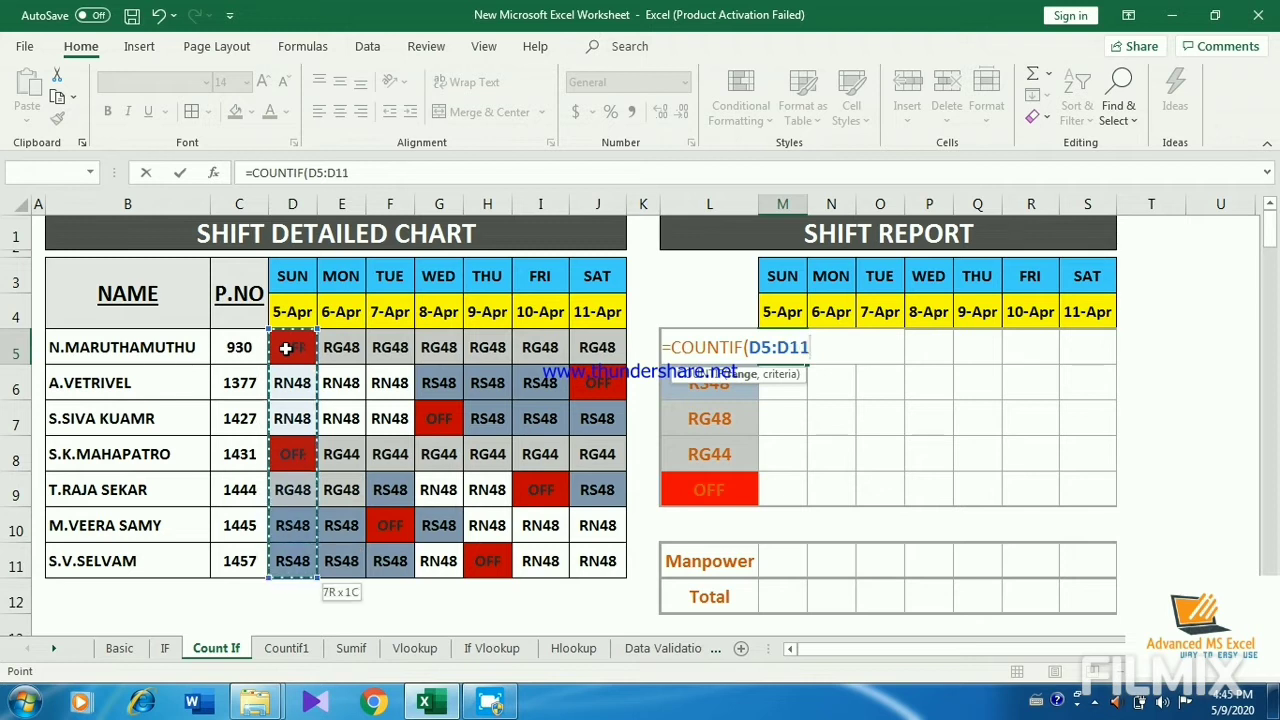
Step: Complete the M5 formula with the criterion "RN48", giving =COUNTIF(D5:D11,"RN48")
text(,)
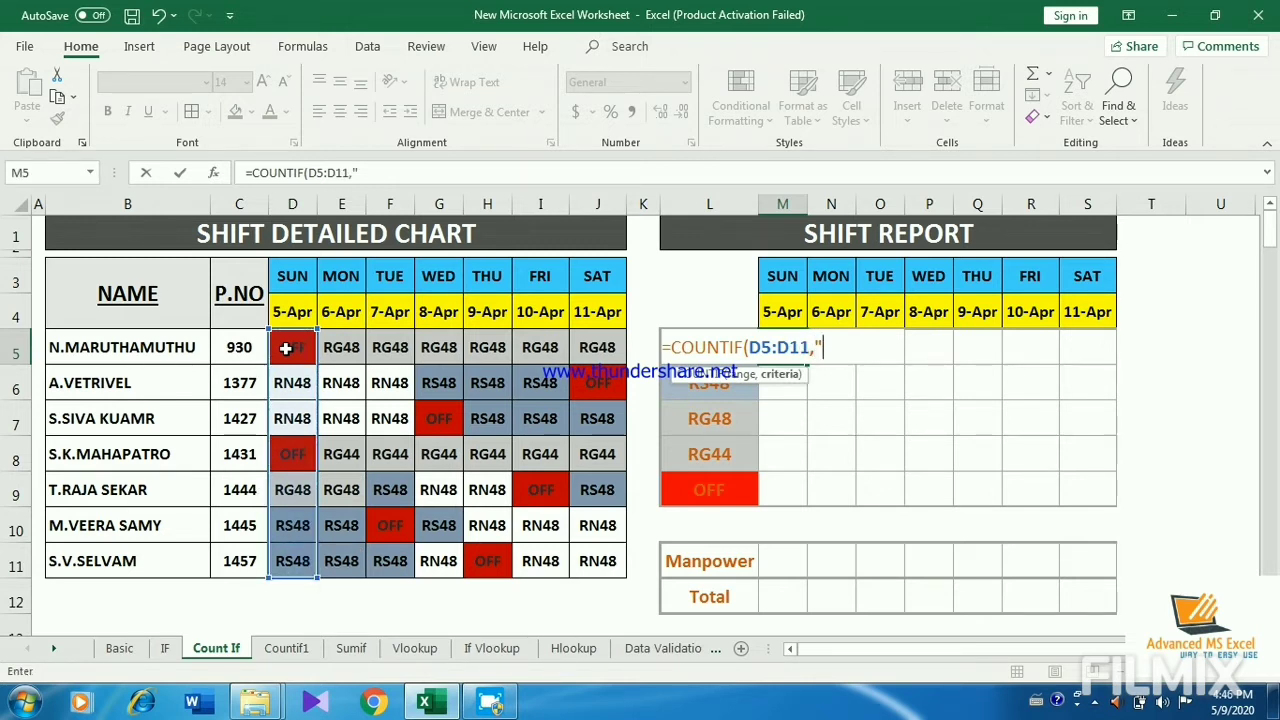
text("RN48)
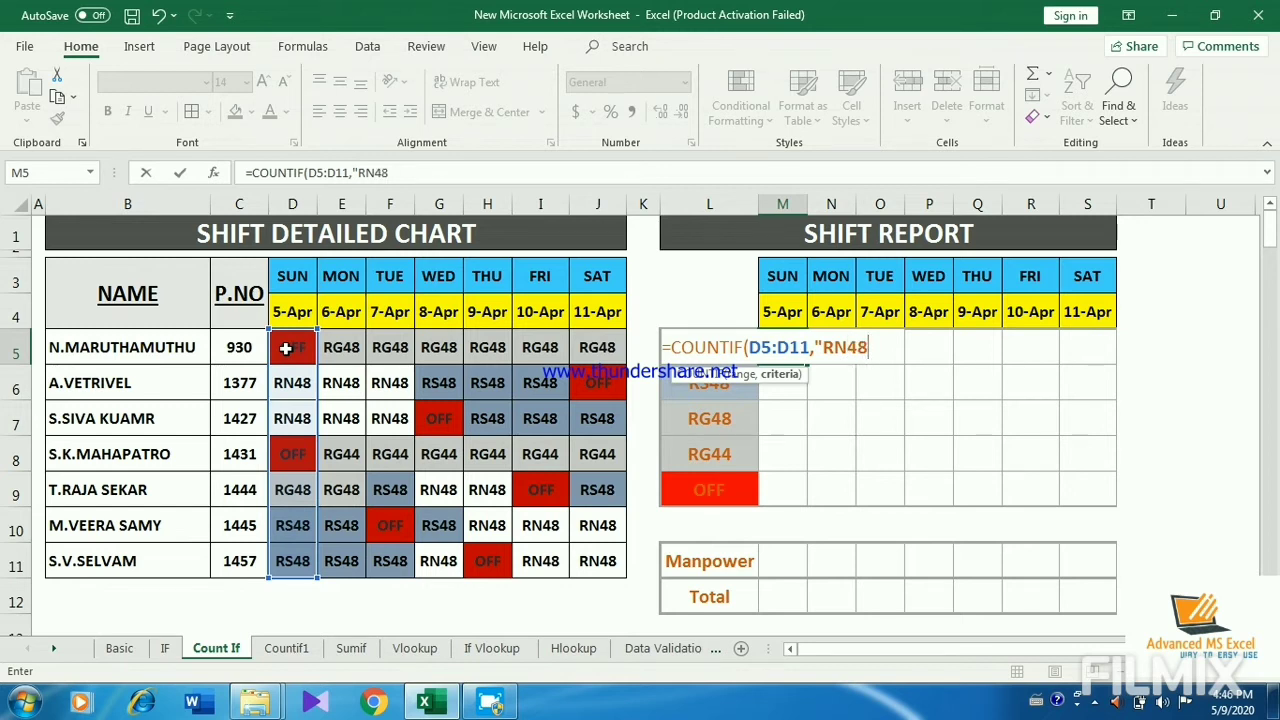
text("))
key(Return)
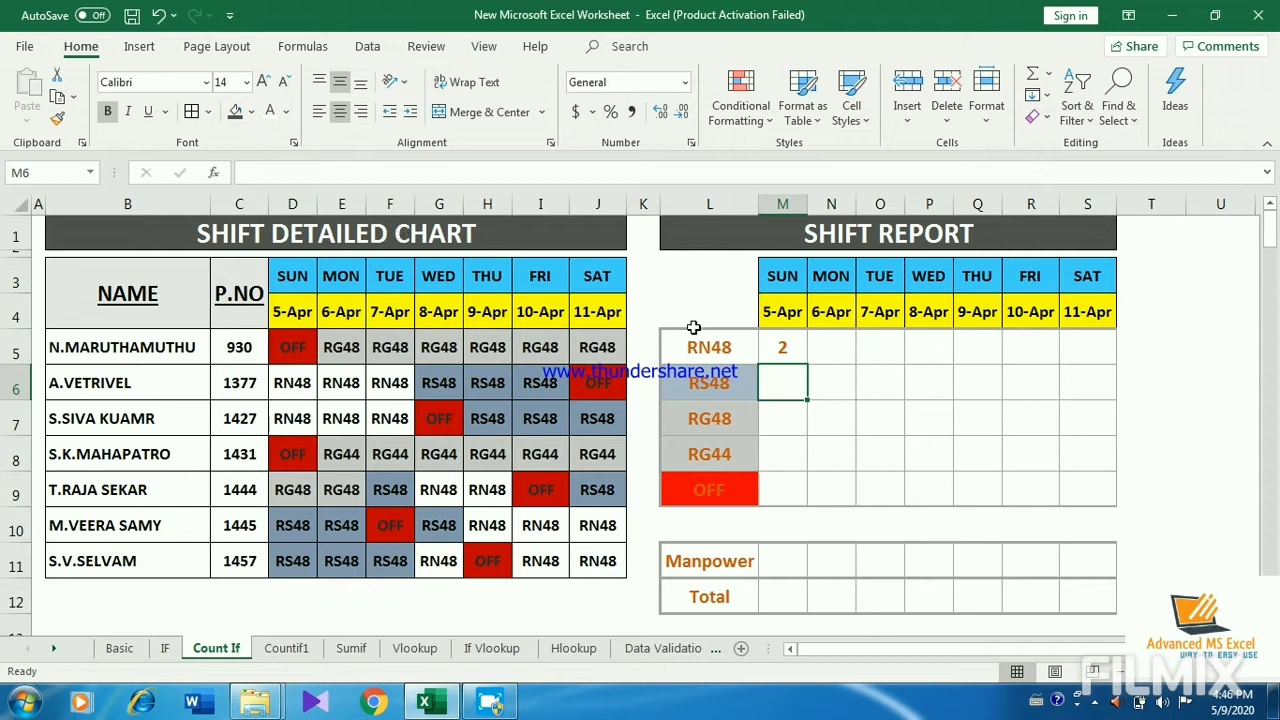
Step: Fill the RN48 formula from M5 across the remaining dates to S5
click(782, 348)
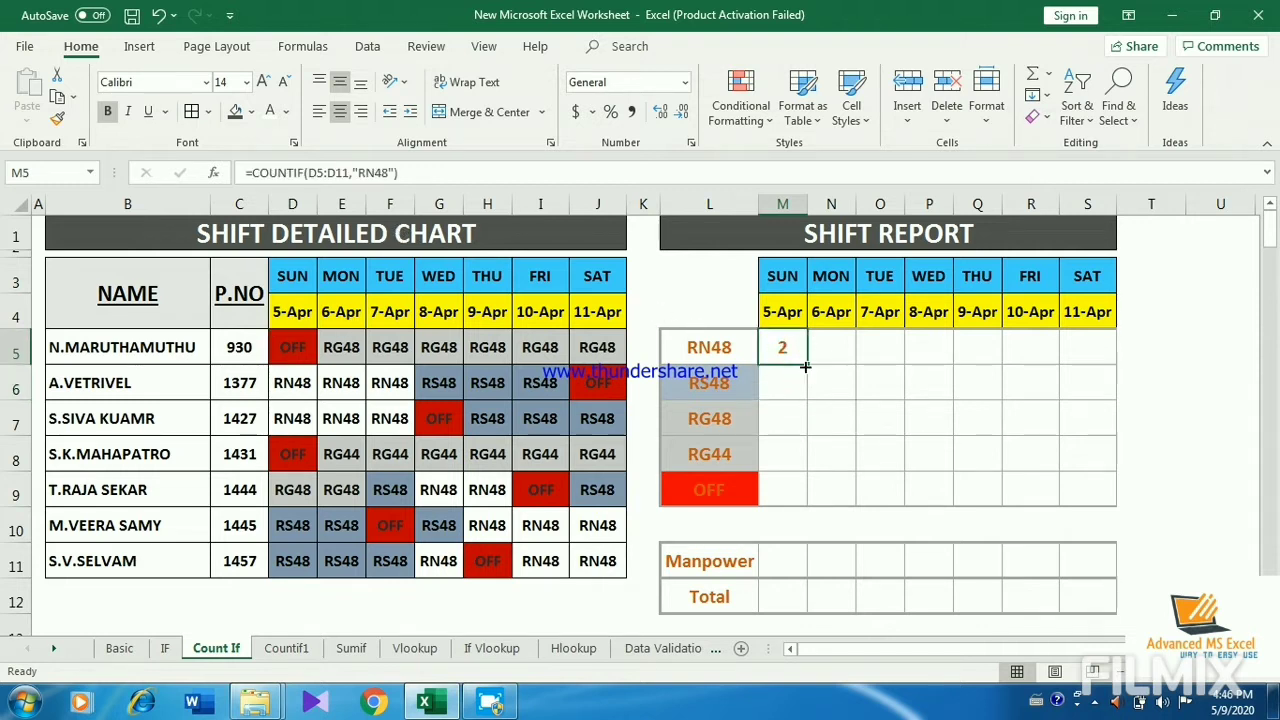
drag(806, 364, 1098, 362)
click(899, 368)
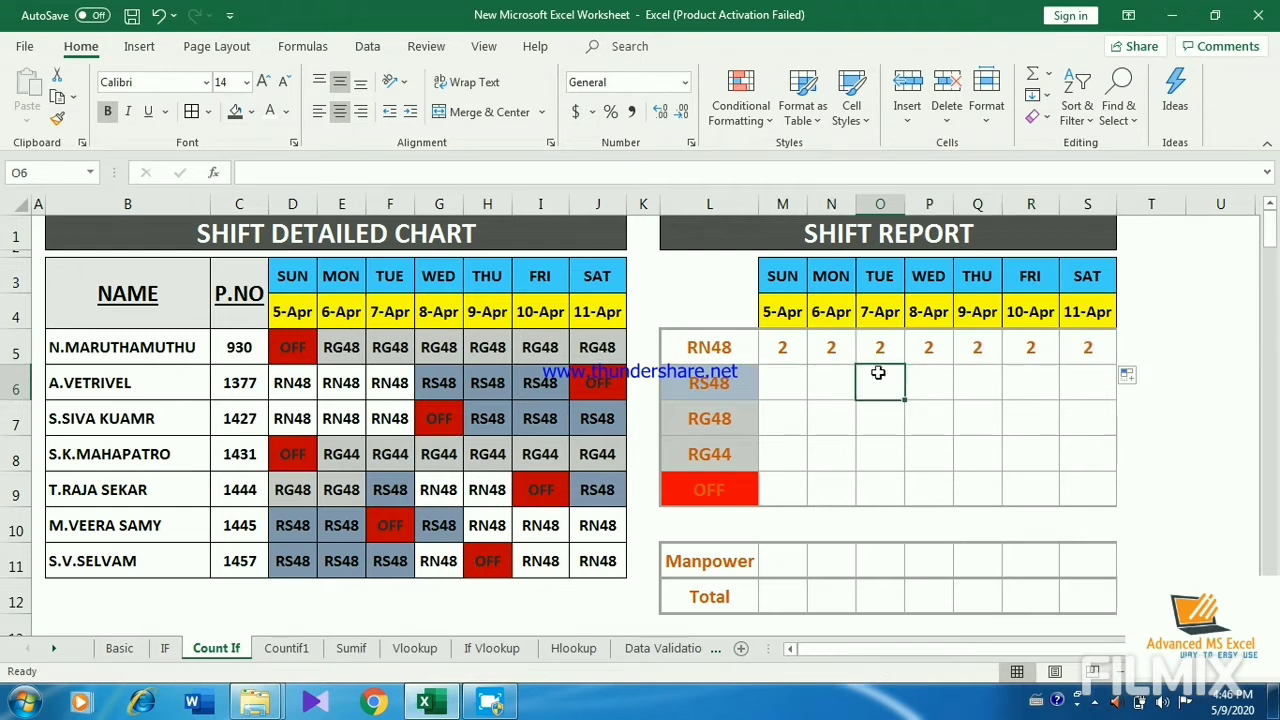
Step: Start a COUNTIF formula in M6, the RS48 row for 5-Apr, with D5:D11 as the range
click(791, 382)
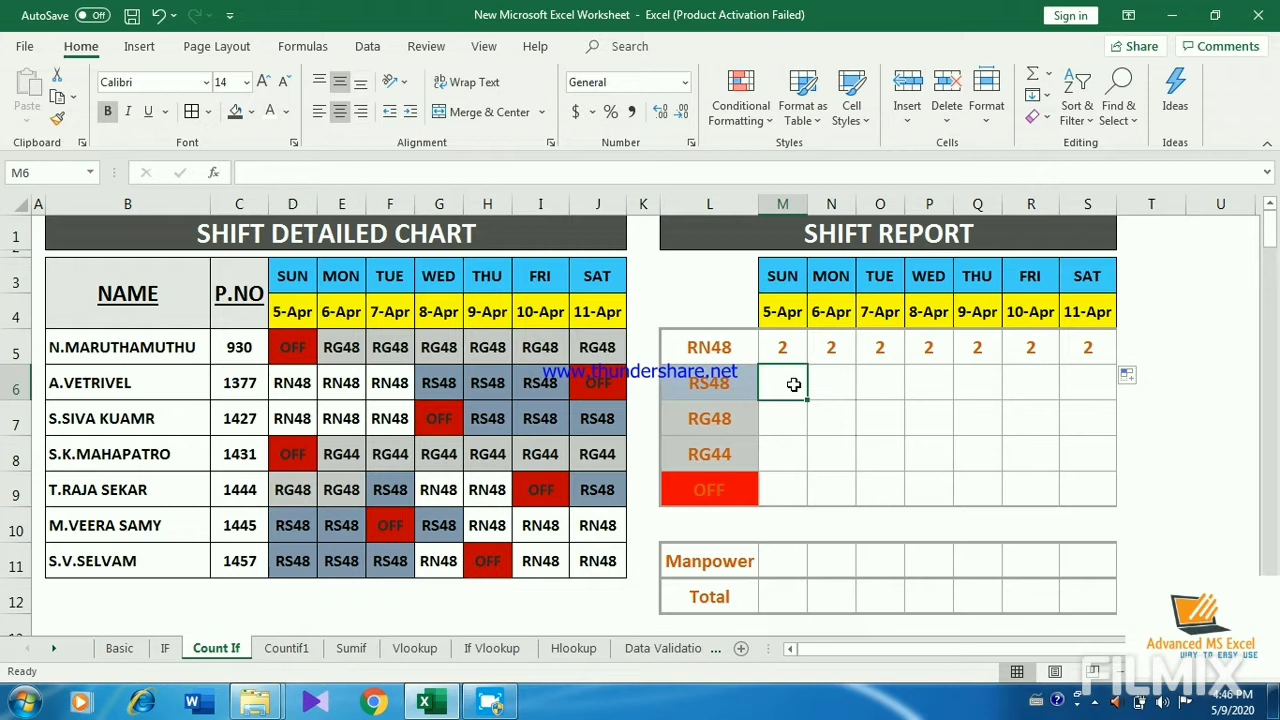
text(=CO)
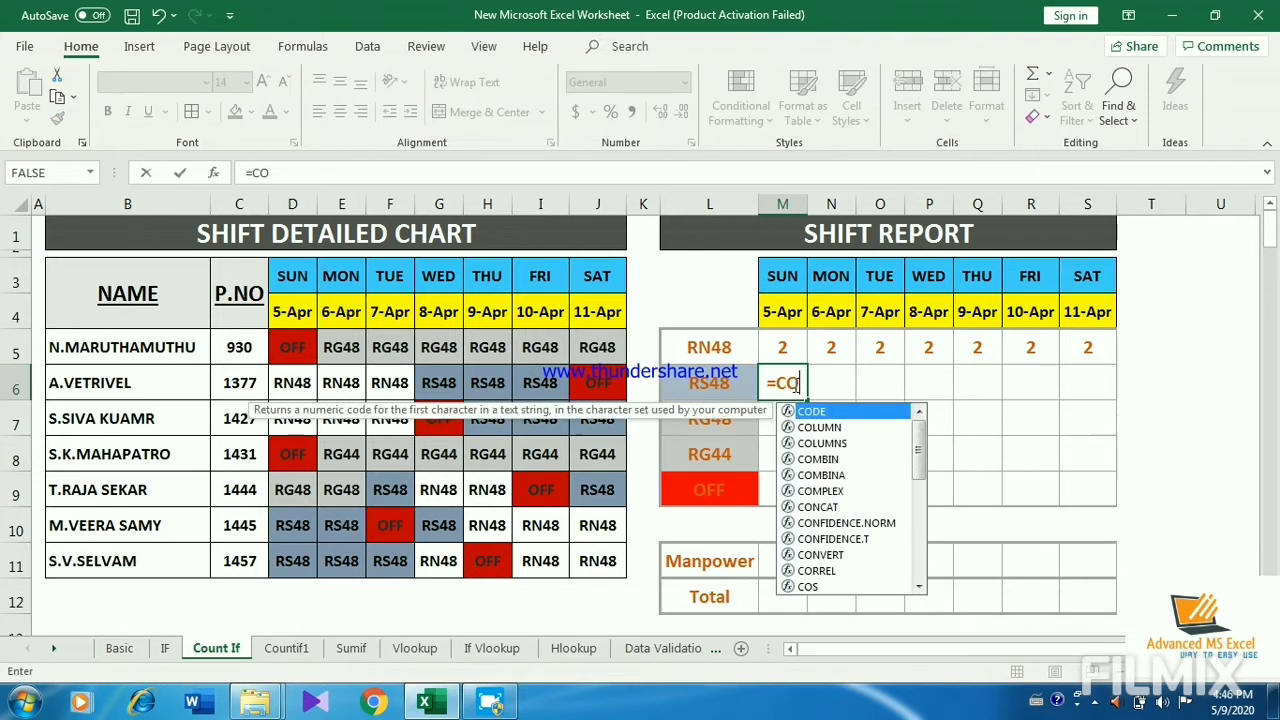
text(UNT)
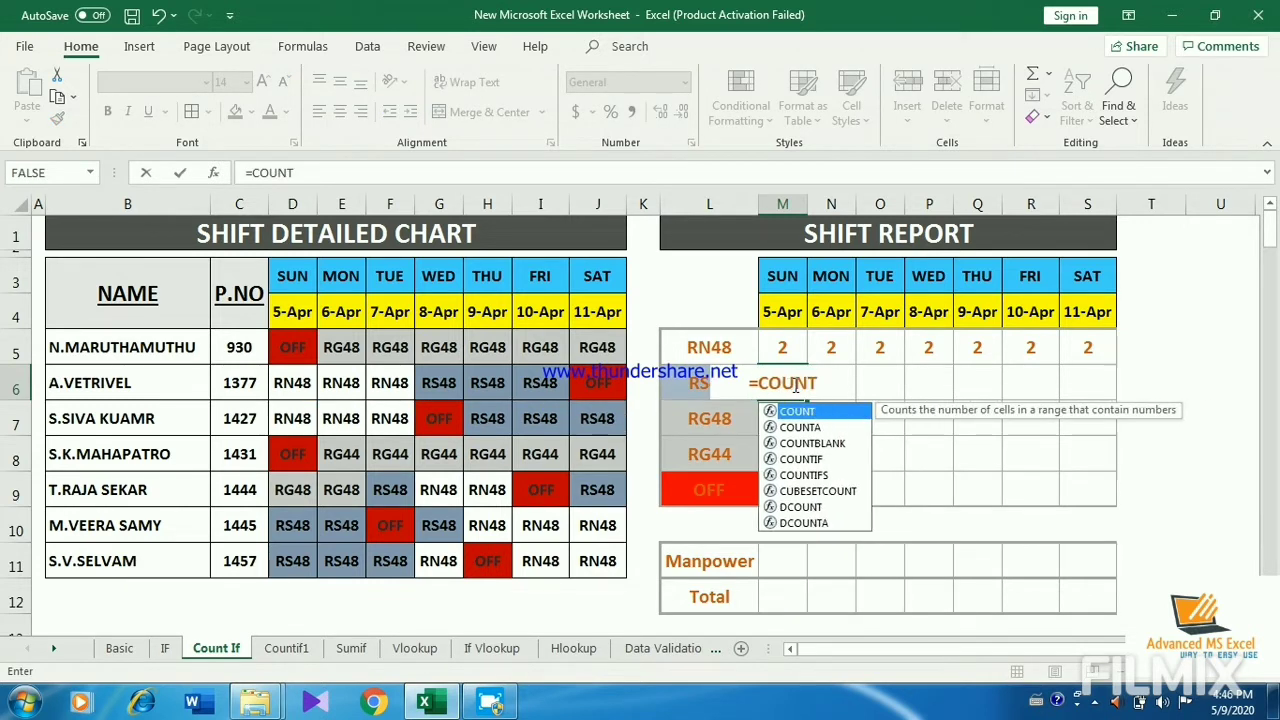
text(IF()
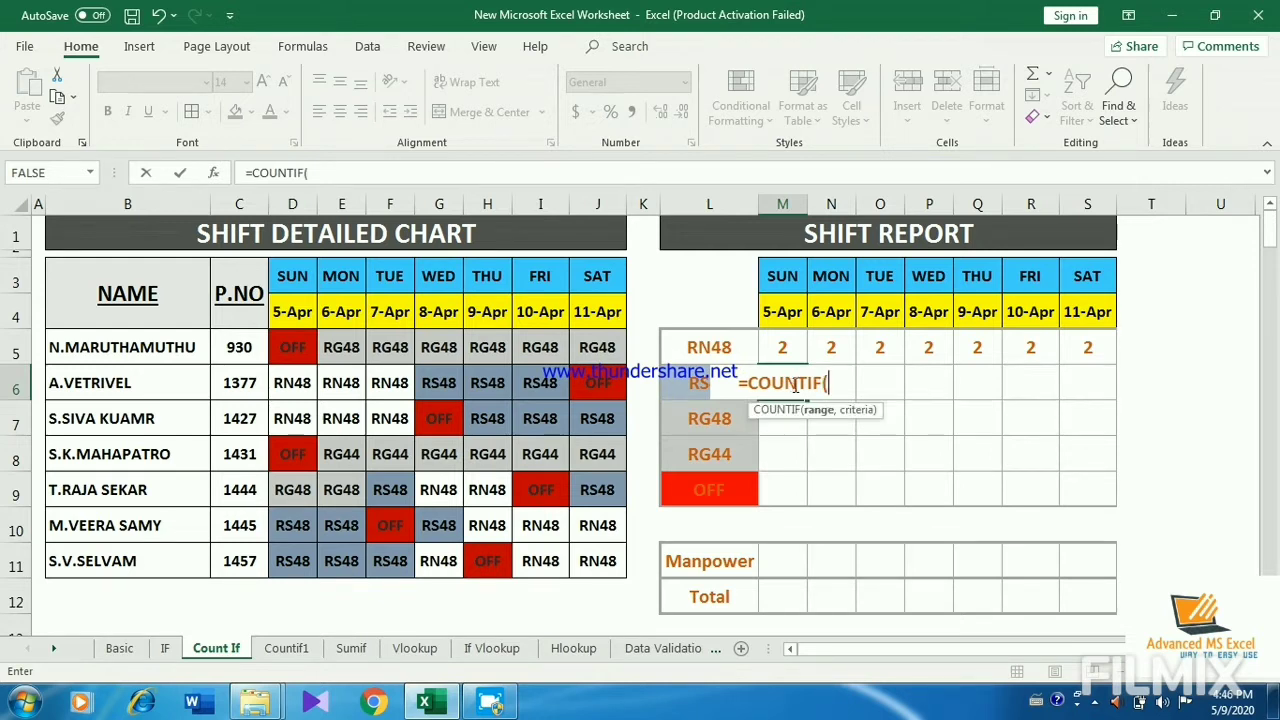
drag(305, 332, 295, 560)
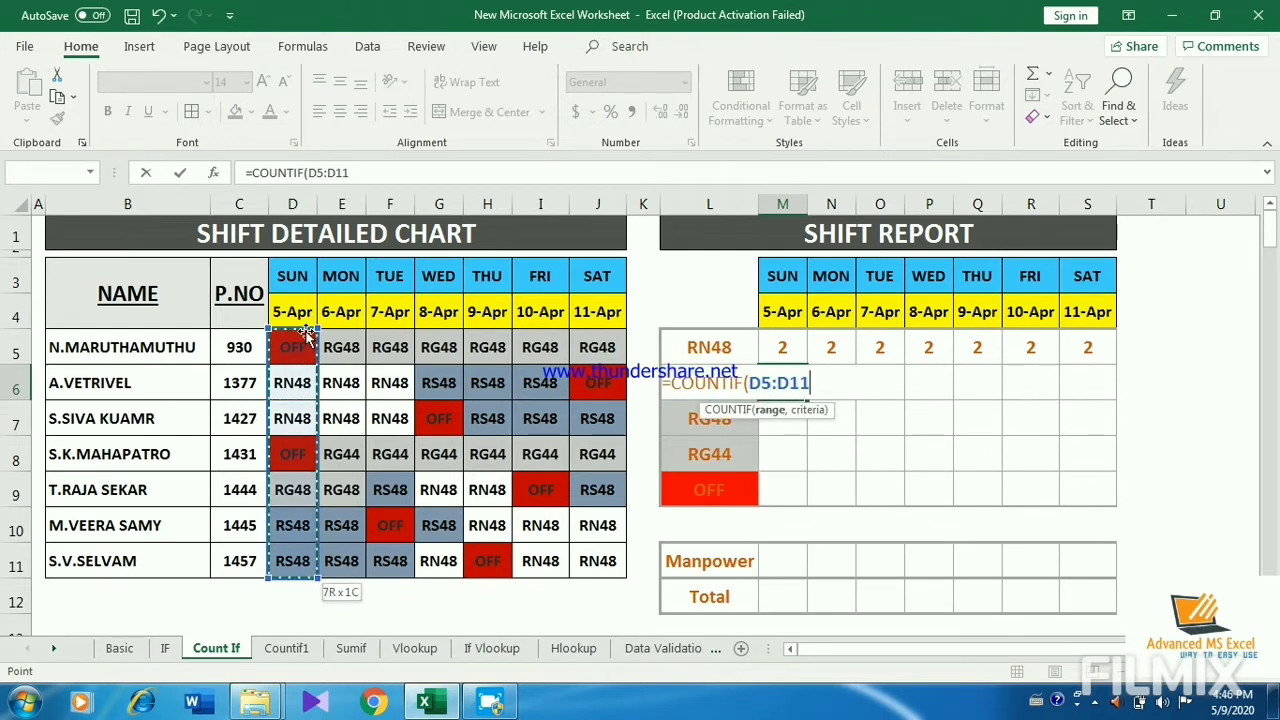
Step: Complete the M6 formula with the criterion "RS48" and fill it across the row to S6
text(,)
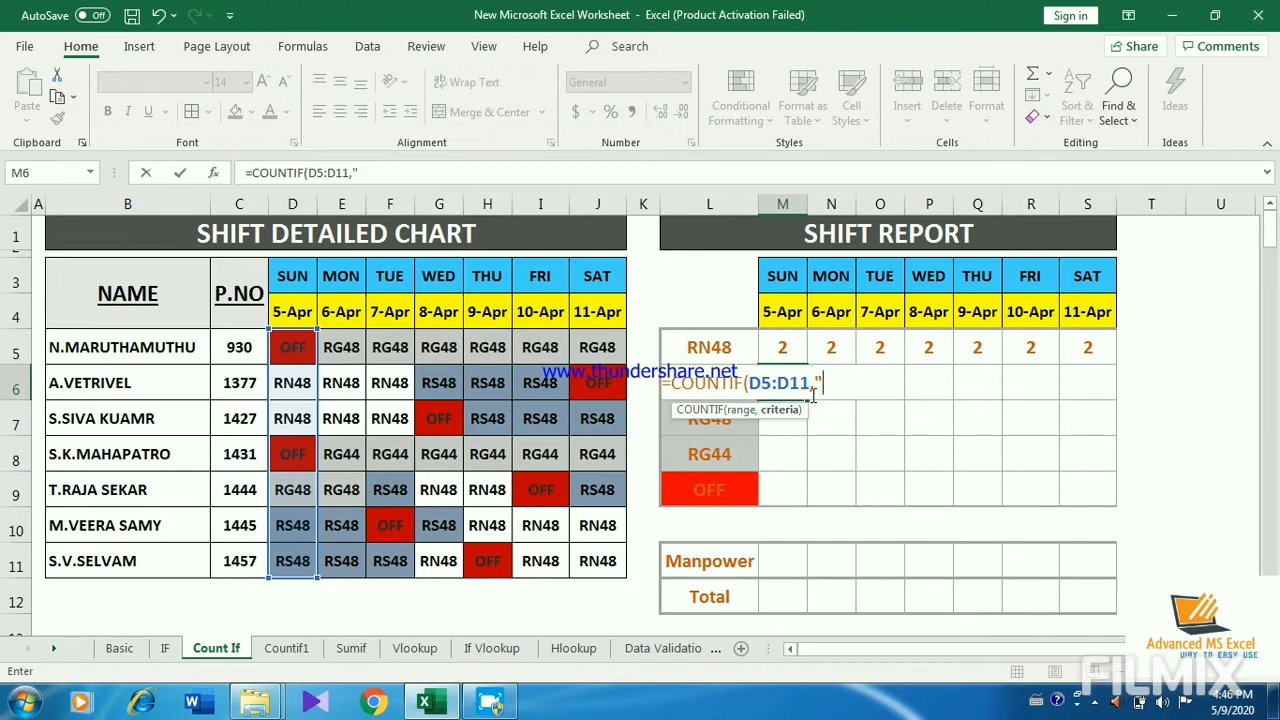
text("RS48"))
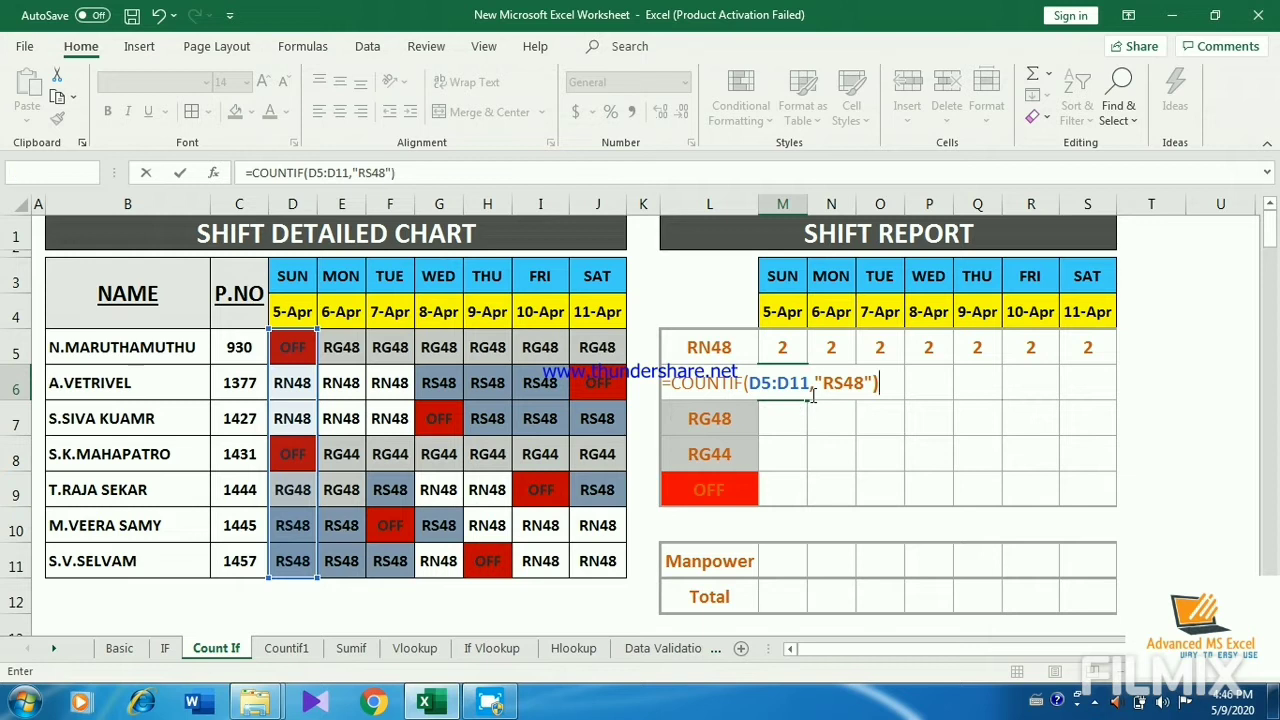
key(Return)
key(Up)
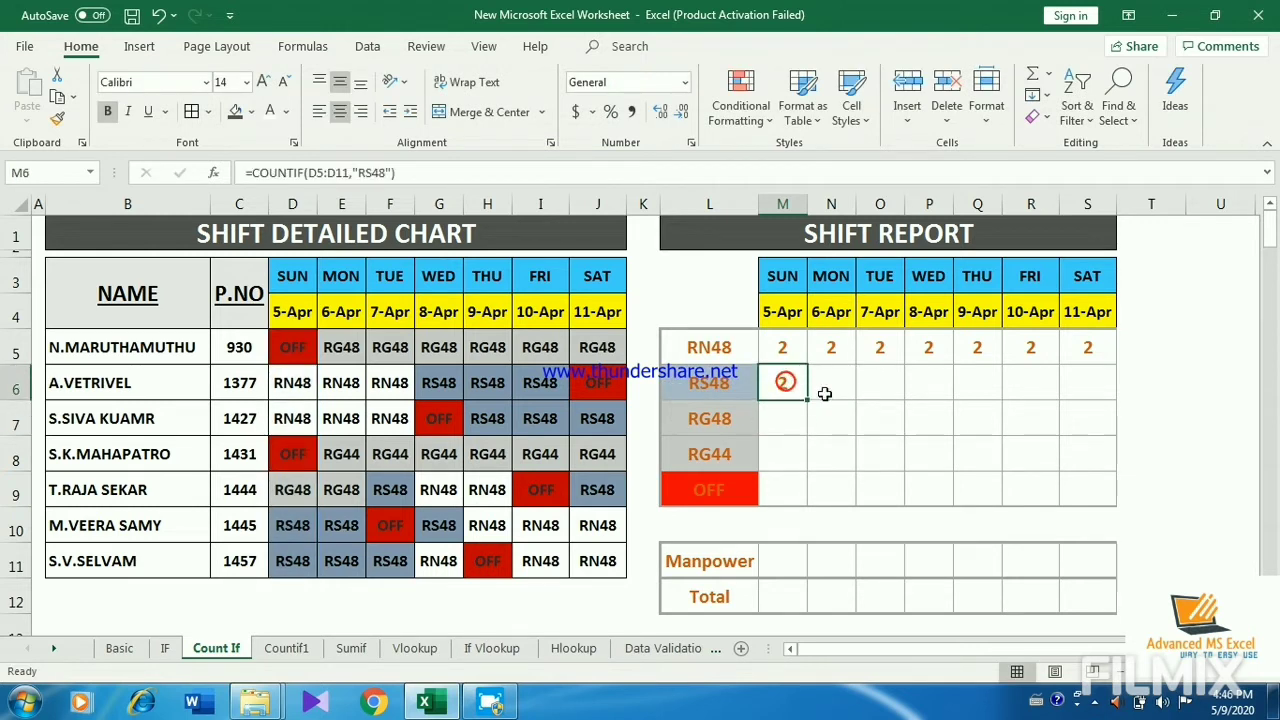
drag(808, 400, 1125, 400)
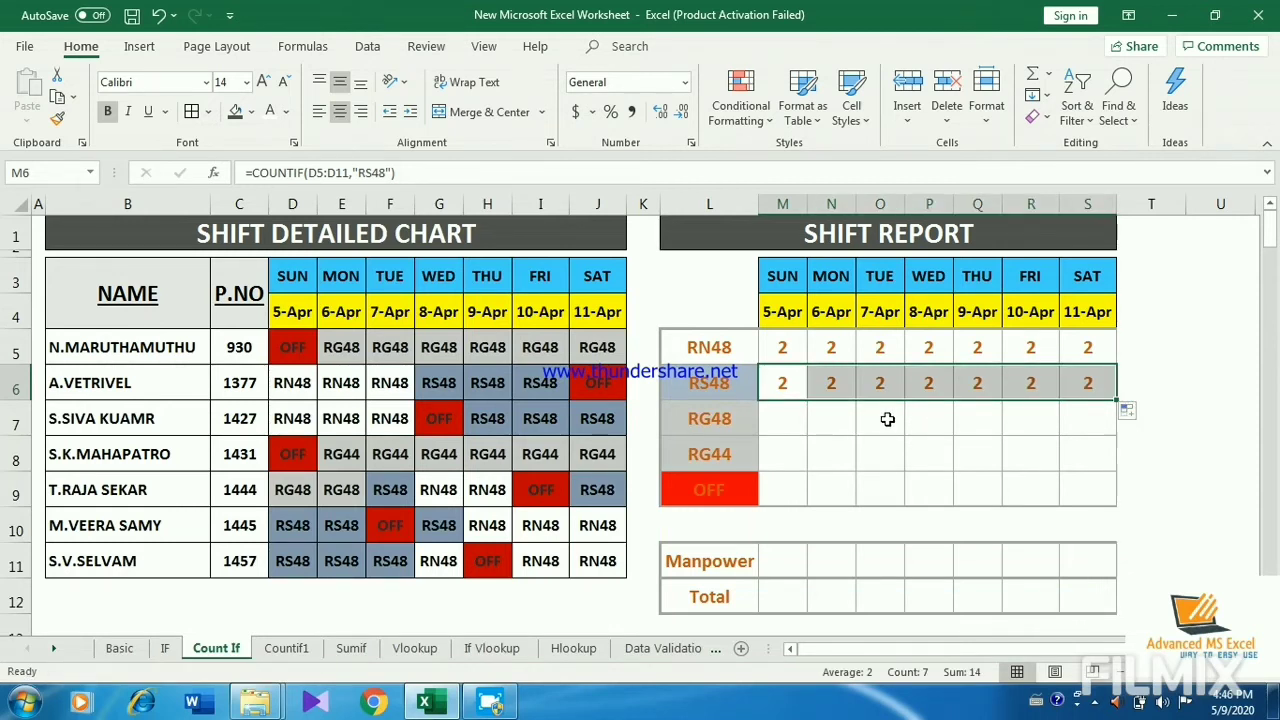
Step: Start a COUNTIF formula in M7, the RG48 row for 5-Apr, with D5:D11 as the range
click(793, 425)
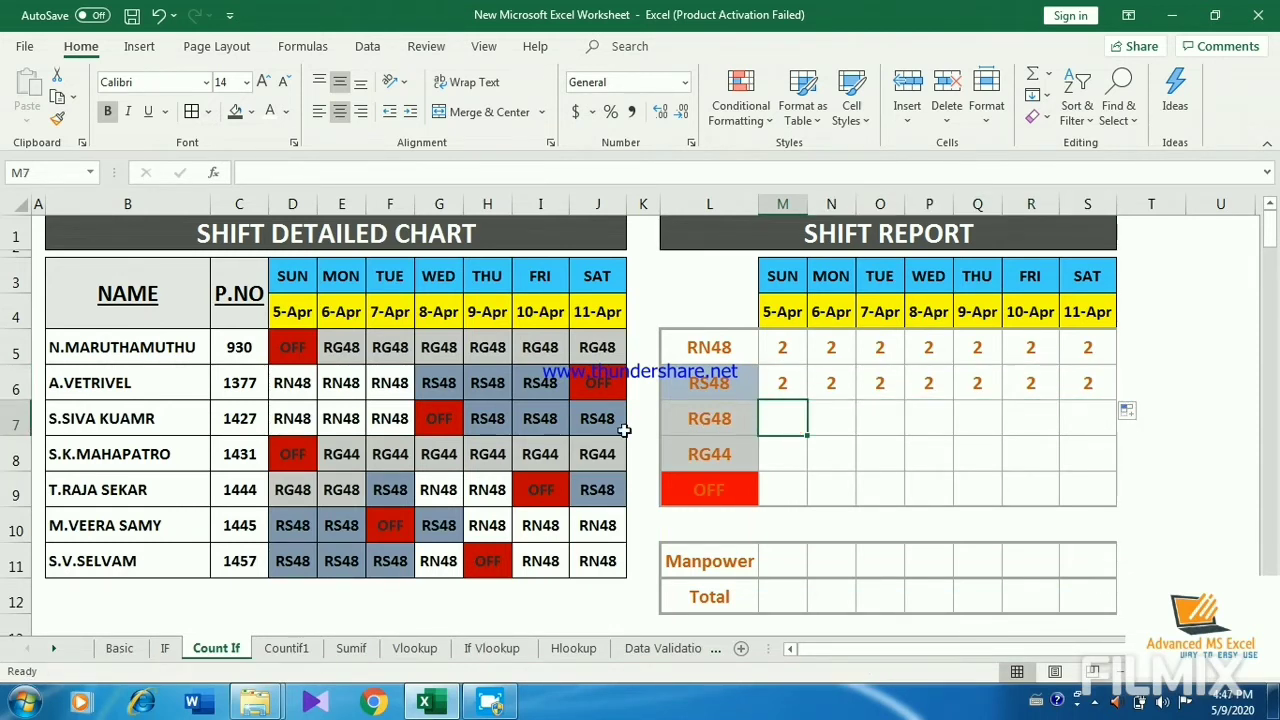
text(=)
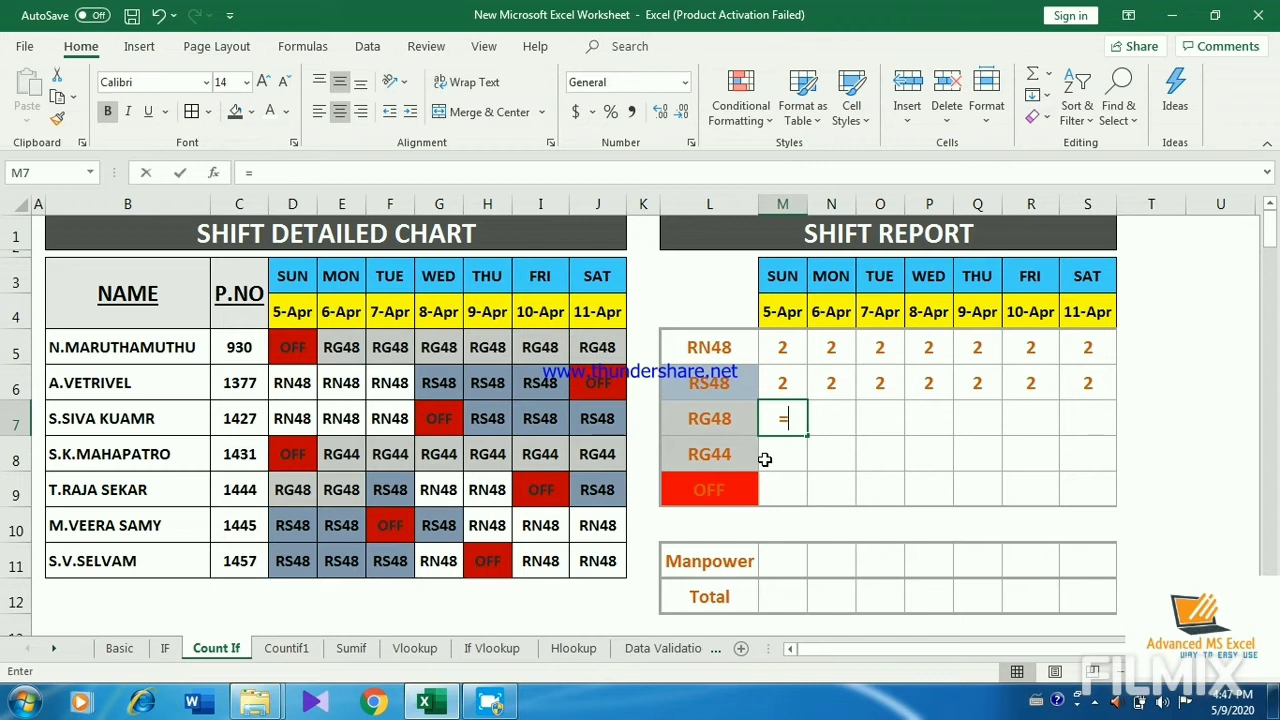
text(COUNT)
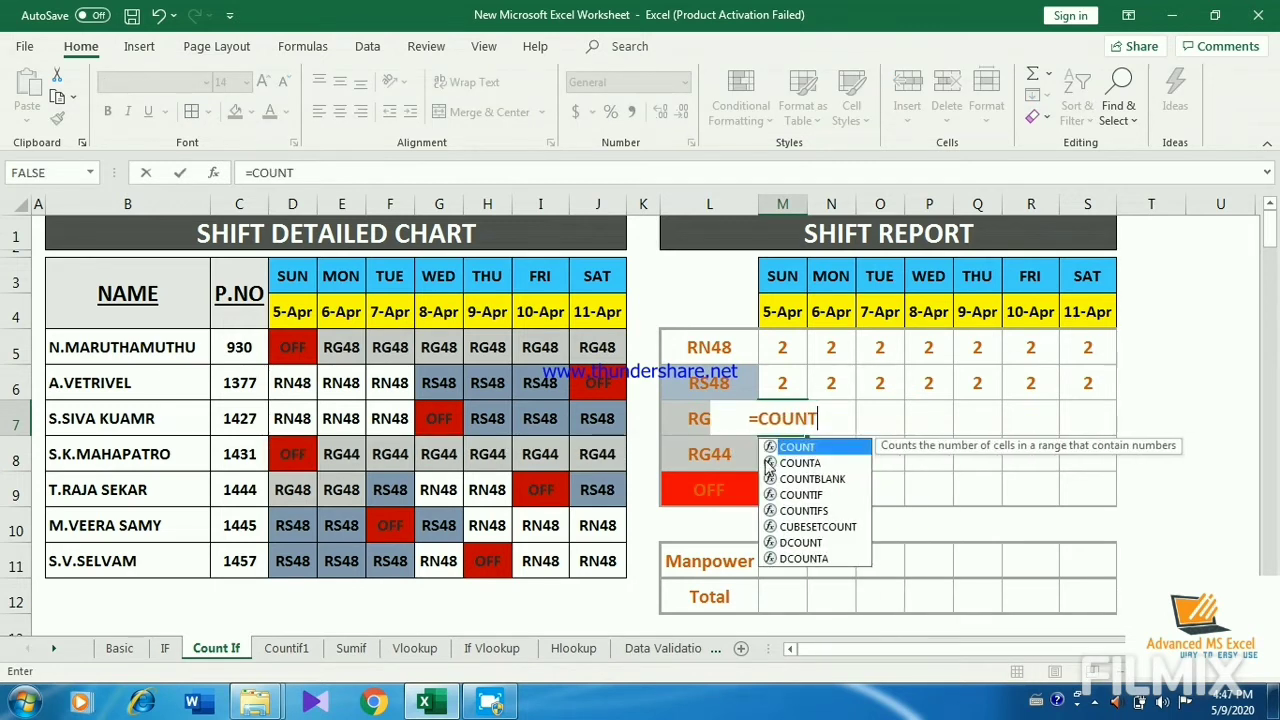
text(IF)
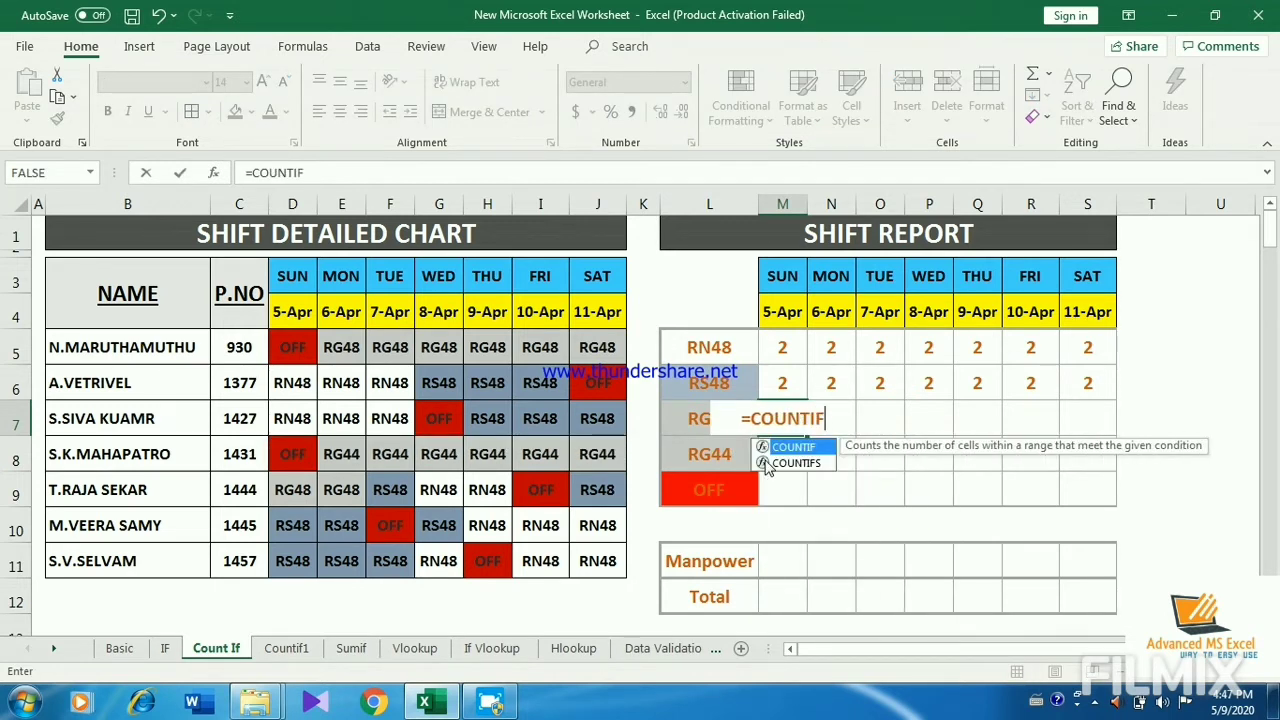
text(9)
key(BackSpace)
text(()
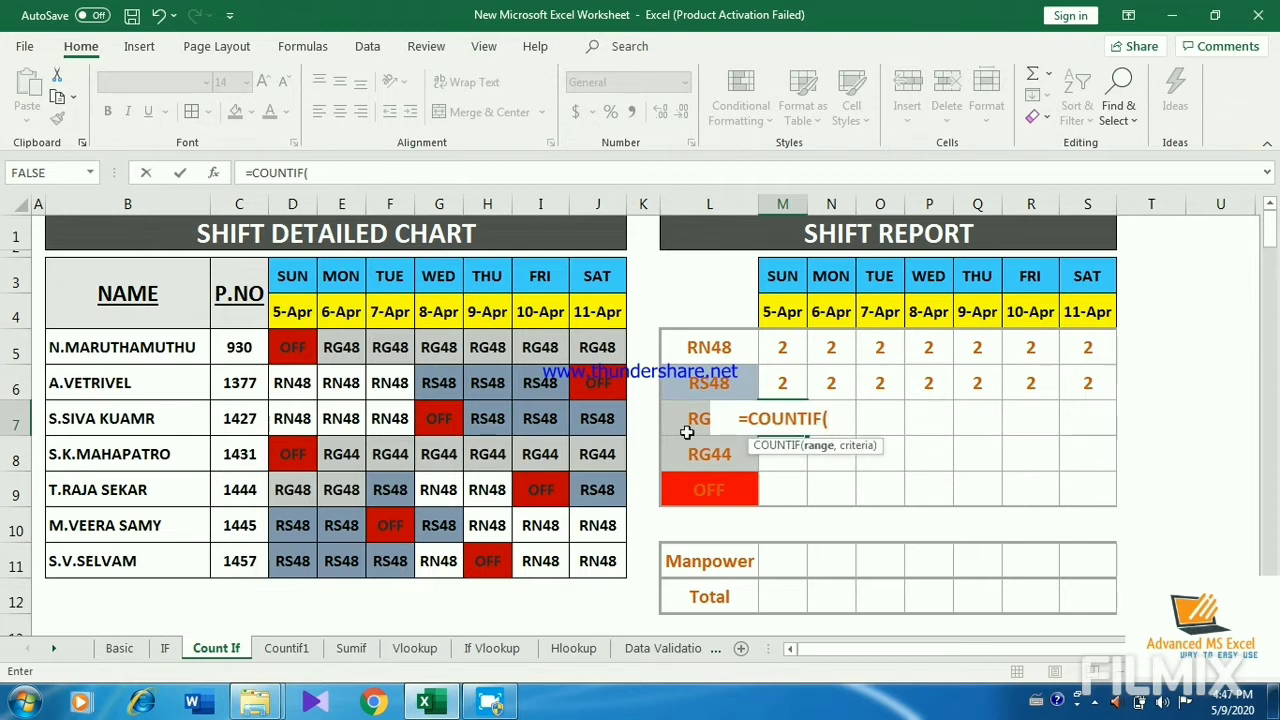
click(305, 346)
drag(308, 347, 313, 557)
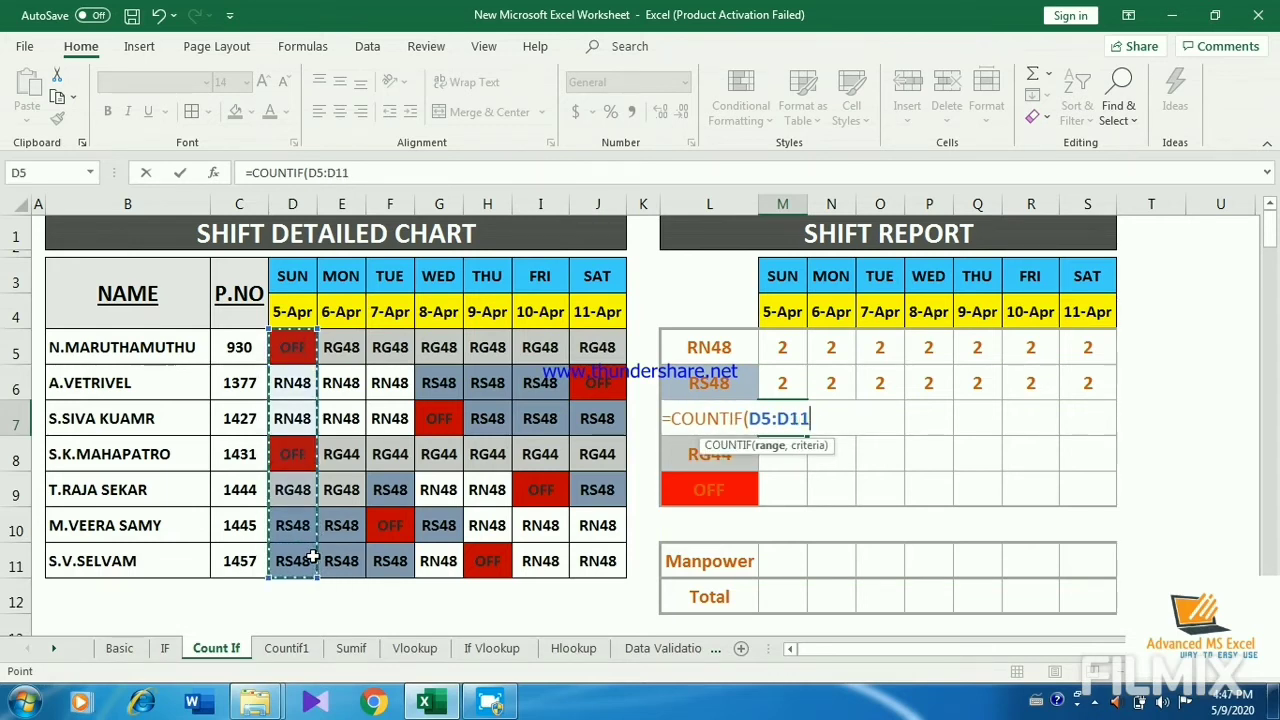
Step: Complete the M7 formula with the criterion "RG48" and fill it across the row to S7
text(,)
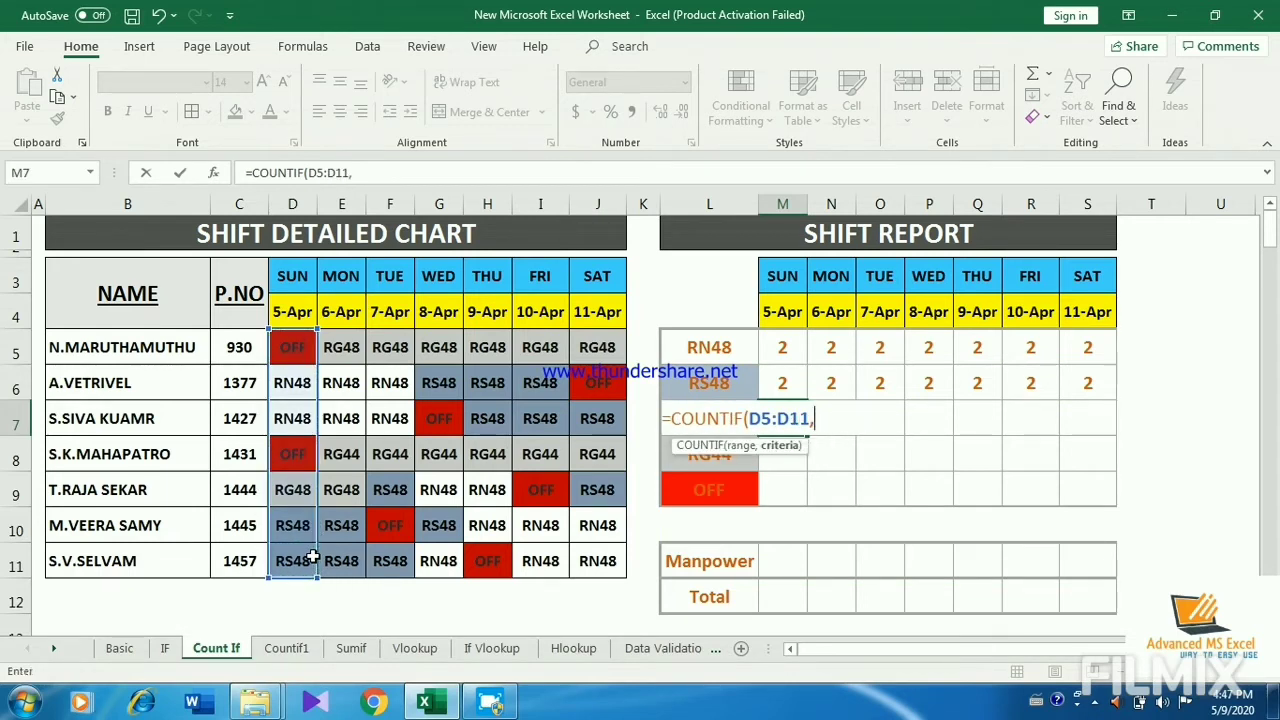
text("rg)
key(BackSpace)
key(BackSpace)
text(RG)
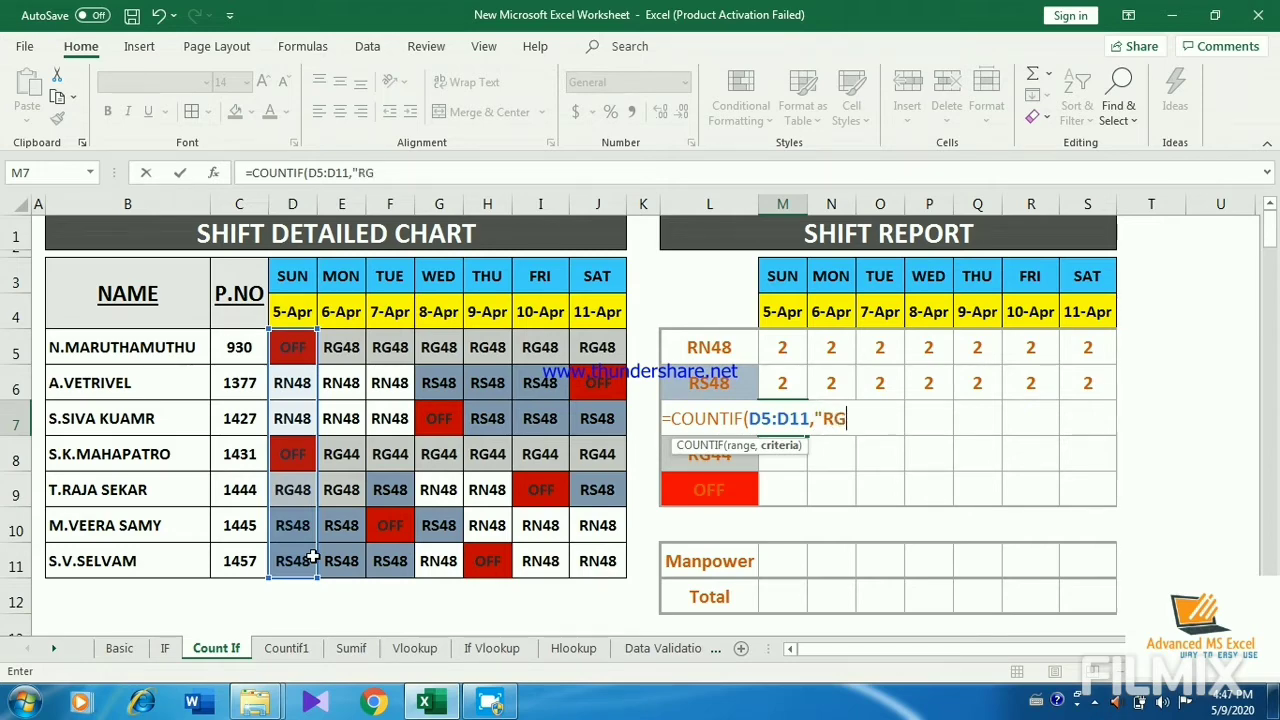
text(48")
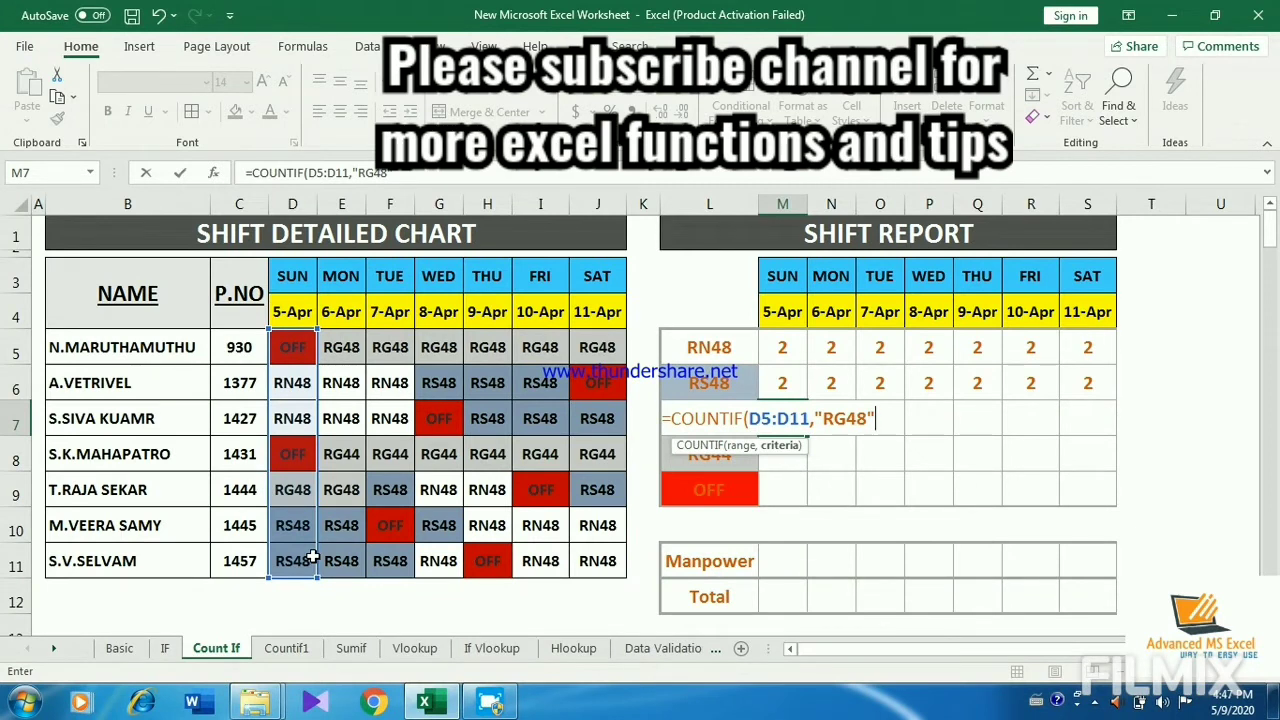
text())
key(Return)
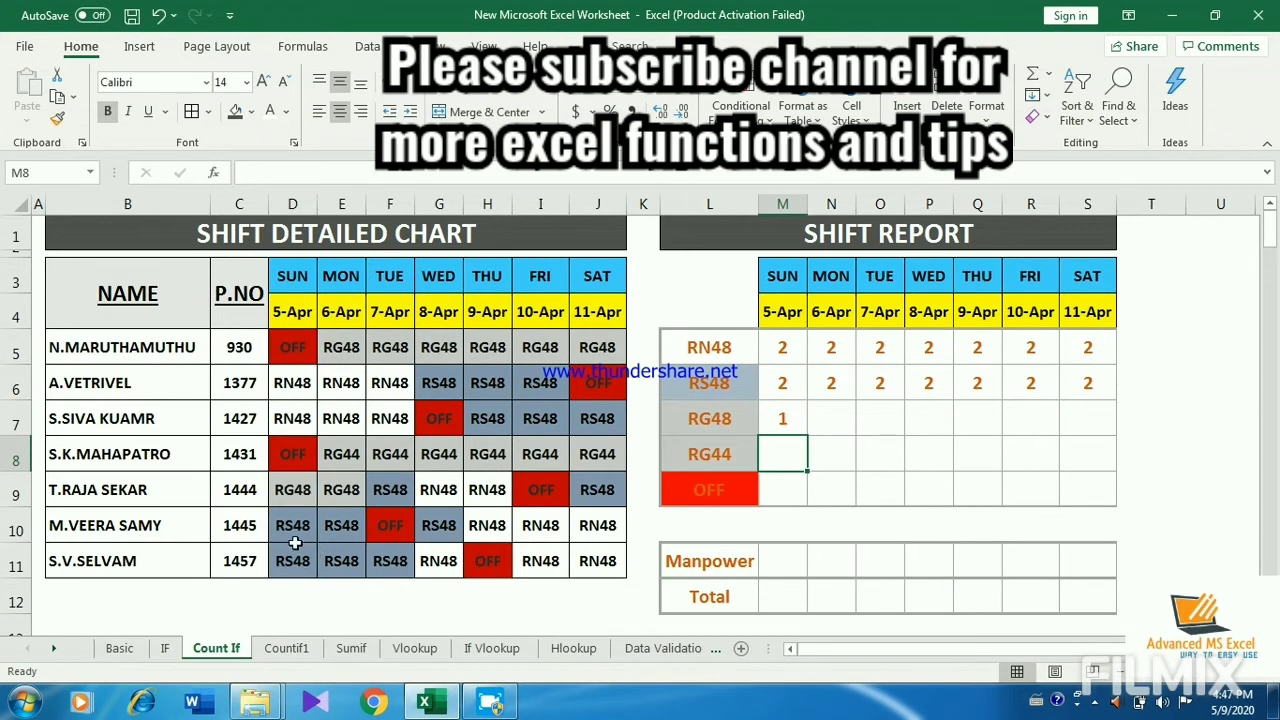
click(782, 422)
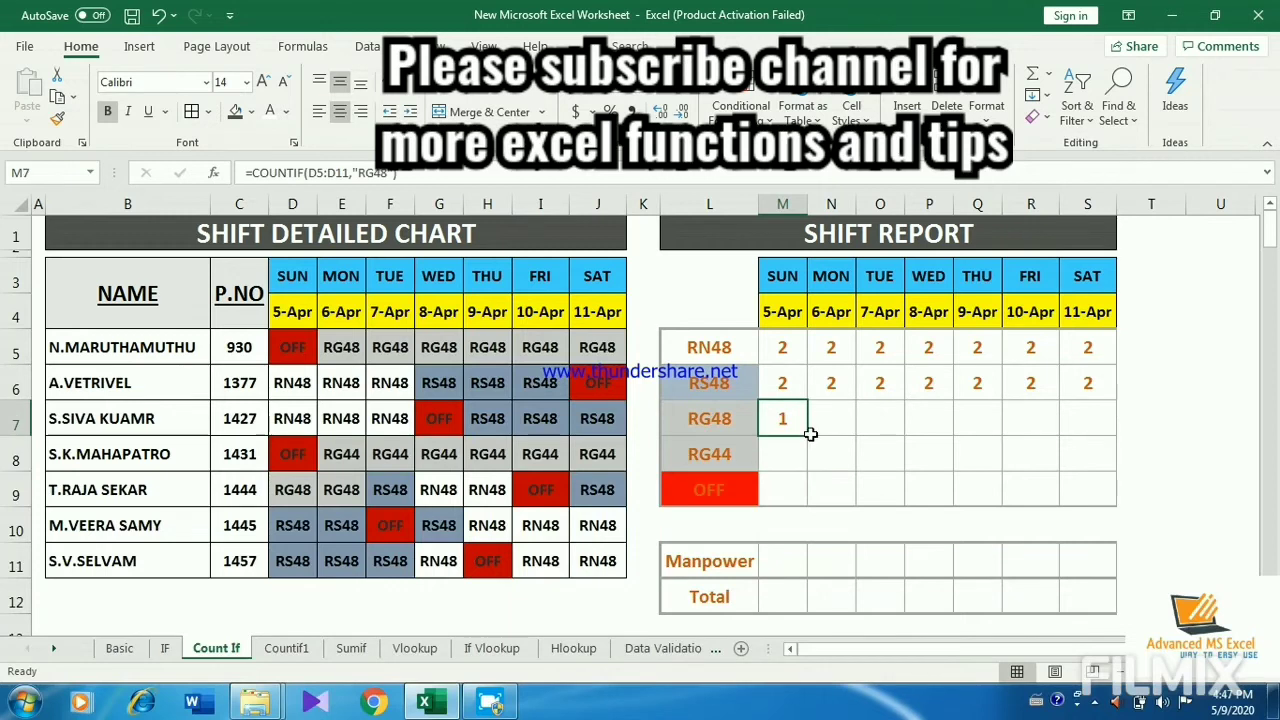
drag(808, 436, 1092, 430)
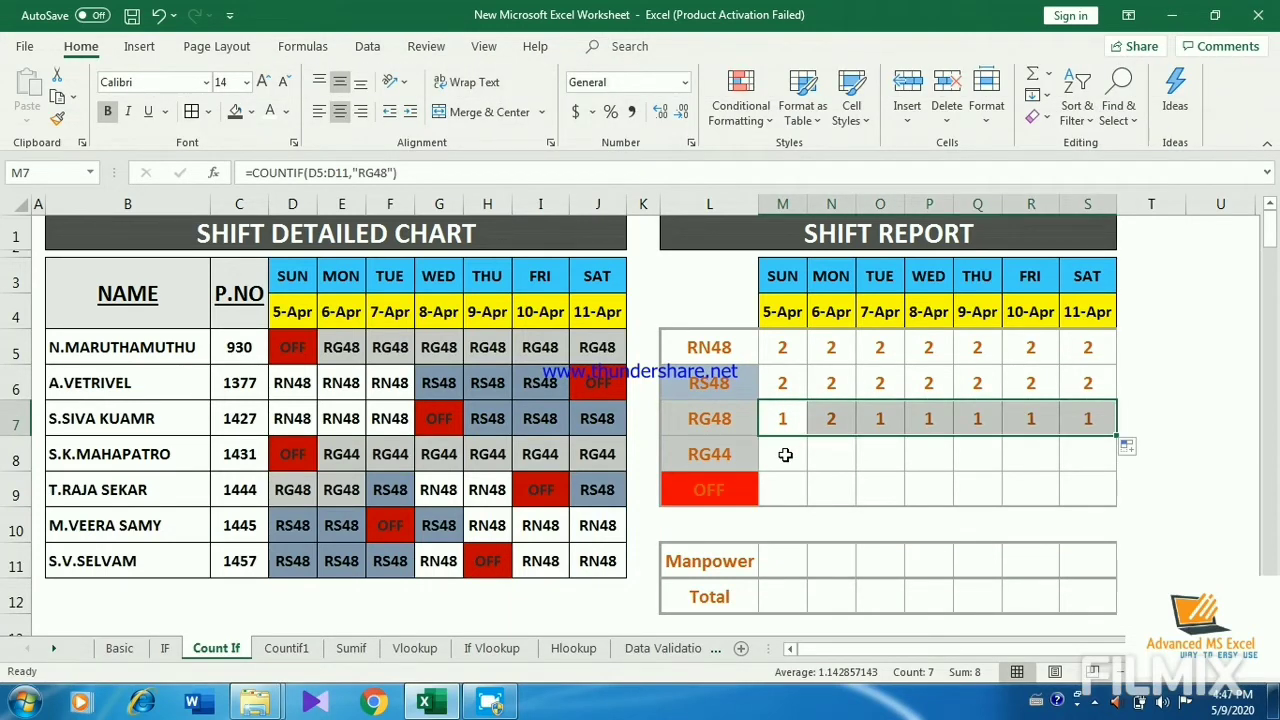
Step: Start a COUNTIF formula in M8, the RG44 row for 5-Apr, with D5:D11 as the range
click(785, 455)
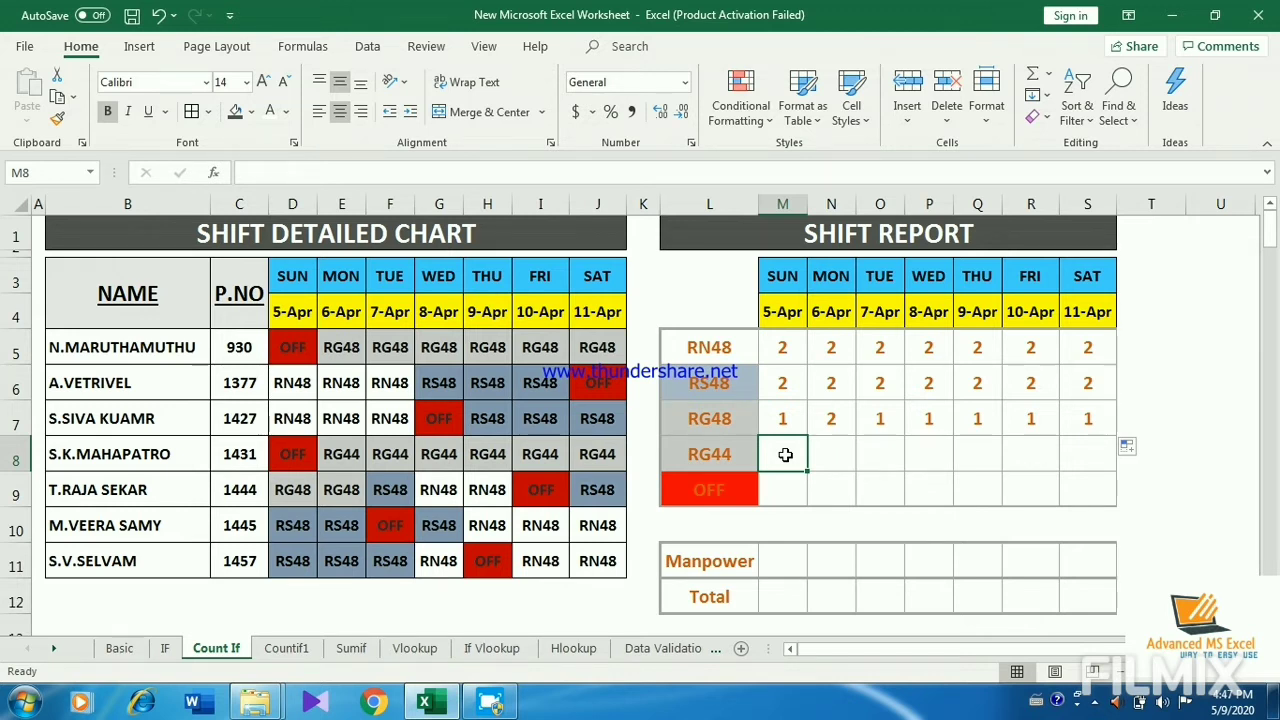
text(=CONTIF)
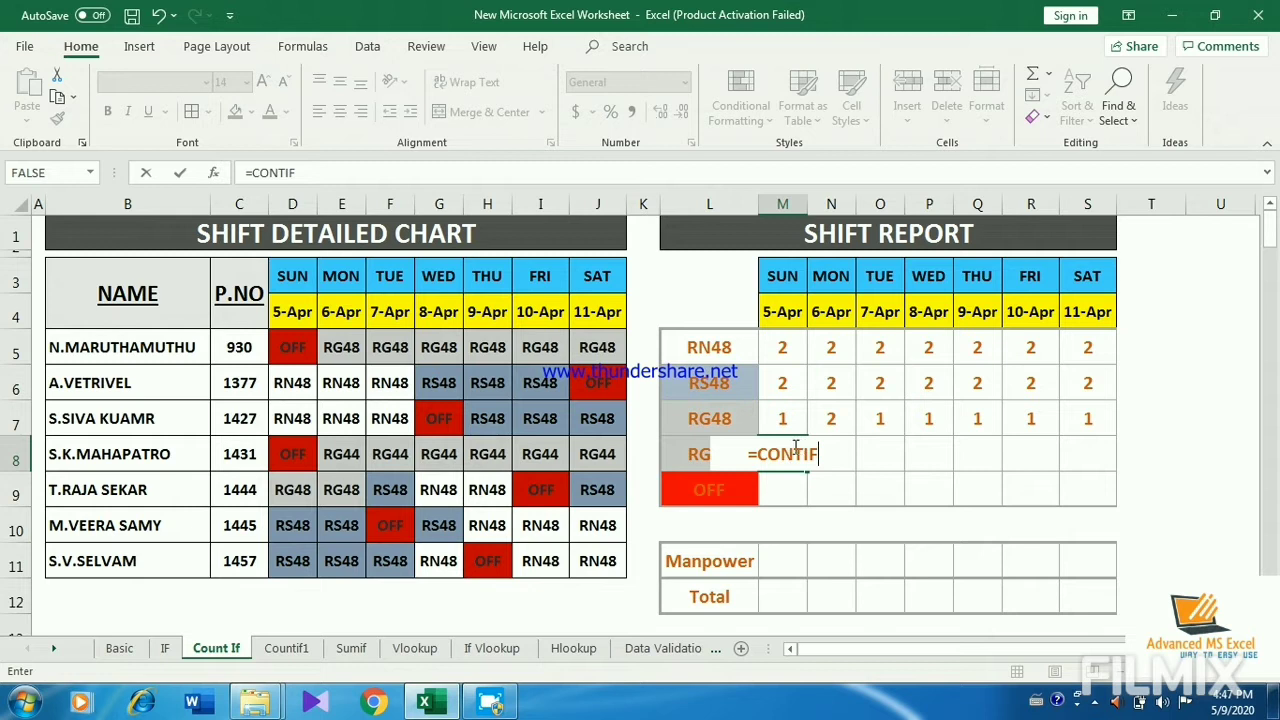
click(787, 452)
text(U)
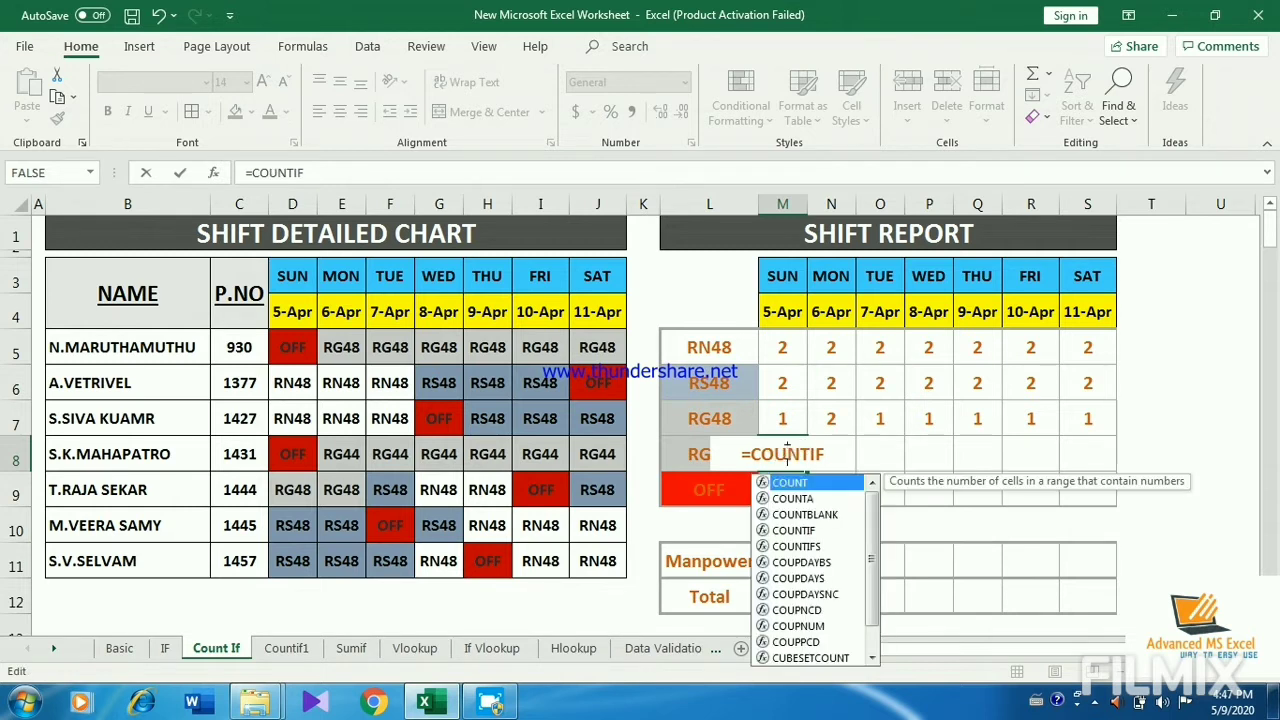
click(828, 456)
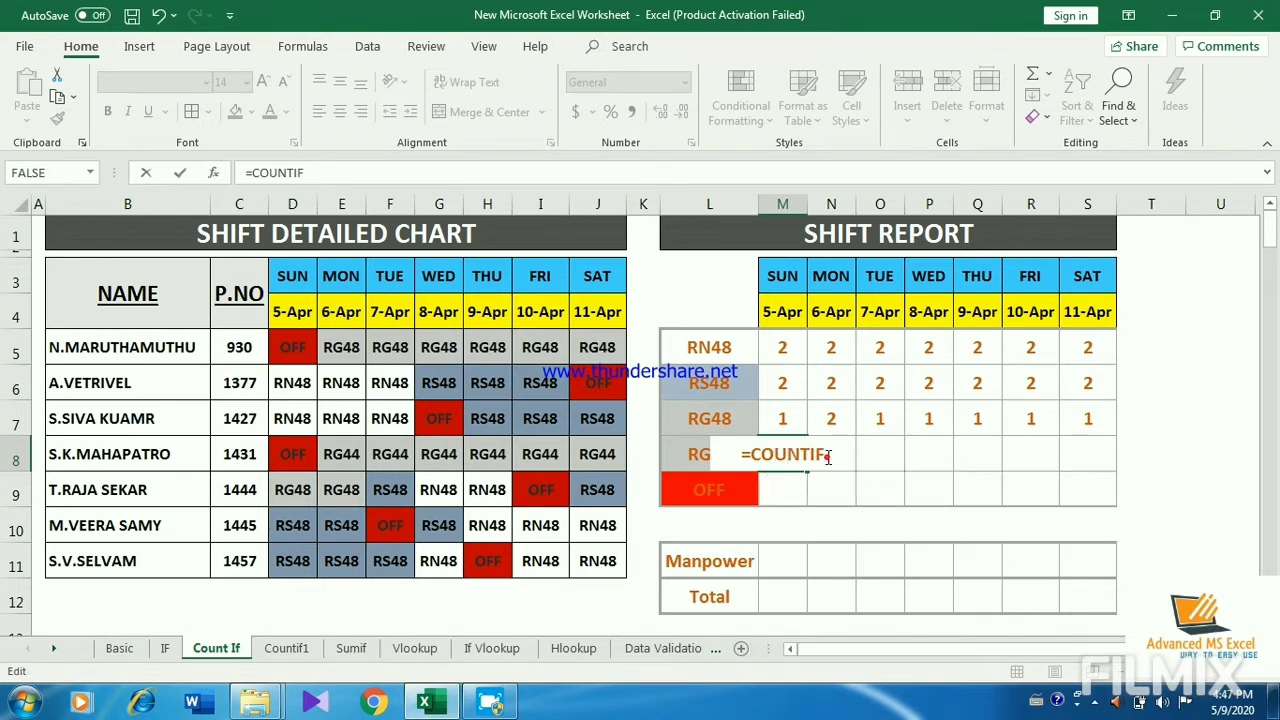
text(()
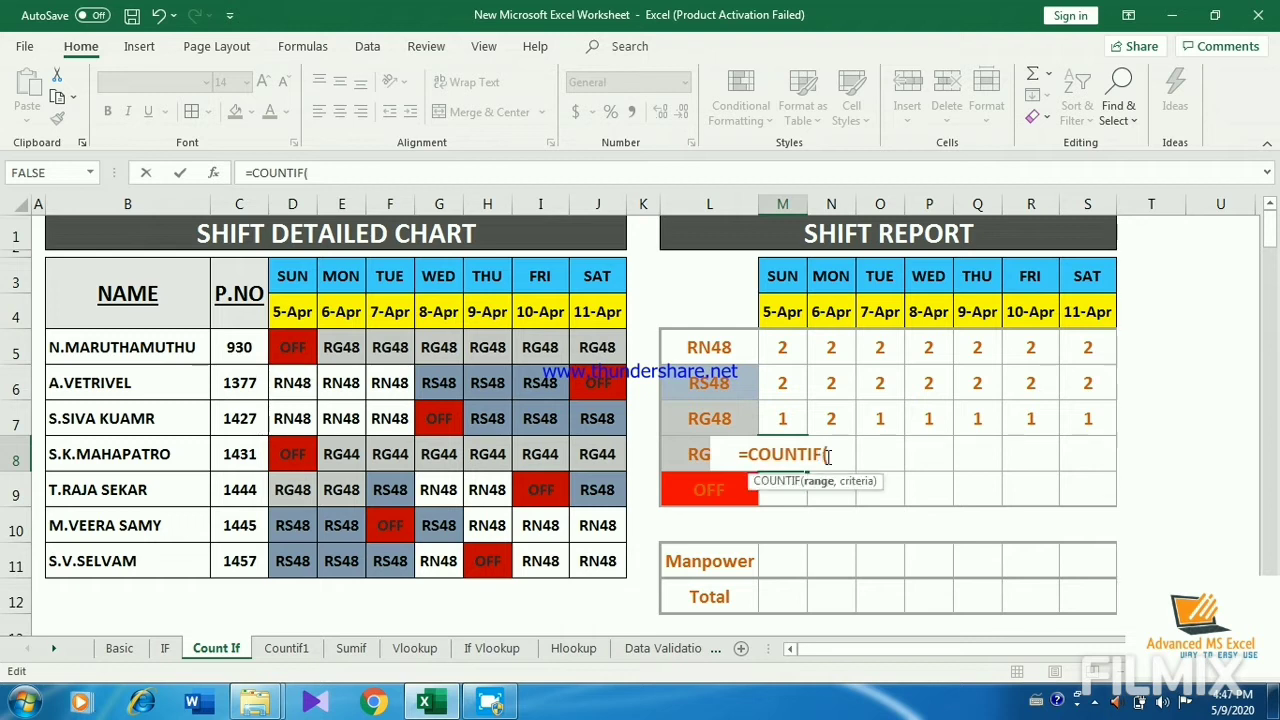
click(290, 340)
drag(314, 477, 300, 560)
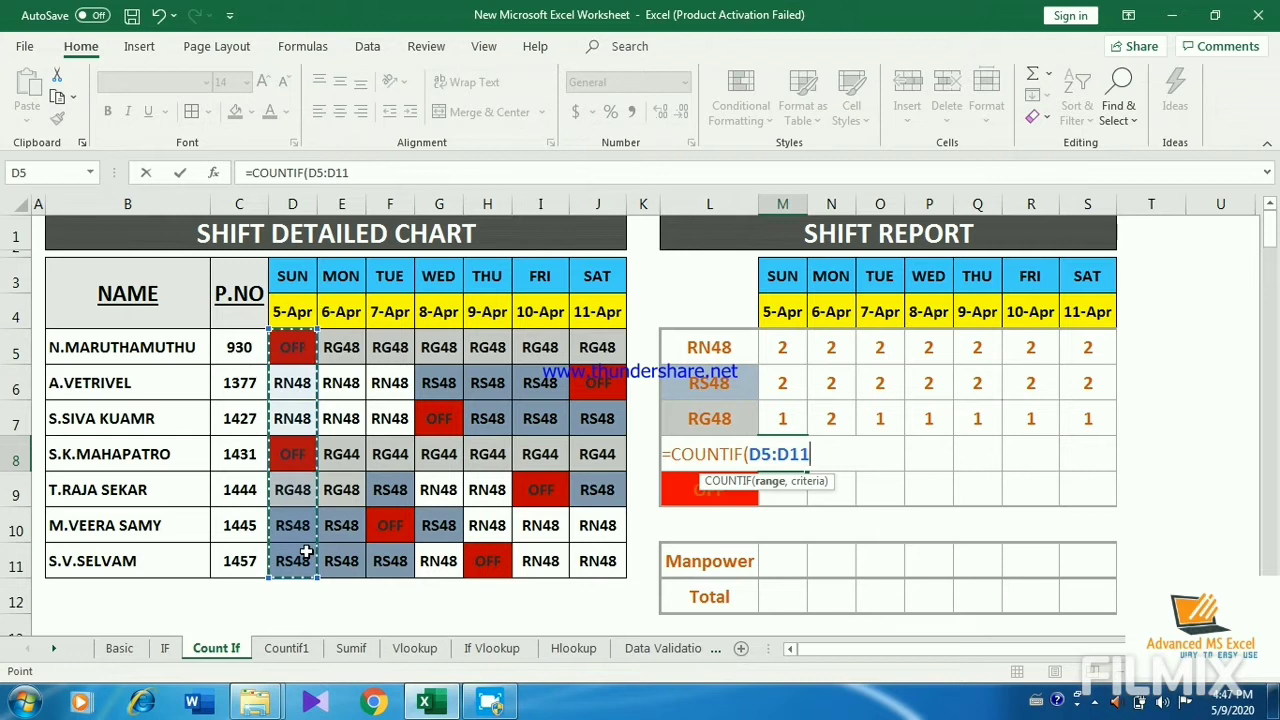
Step: Complete the M8 formula with the criterion "RG44" and fill it across the row to S8
text(,)
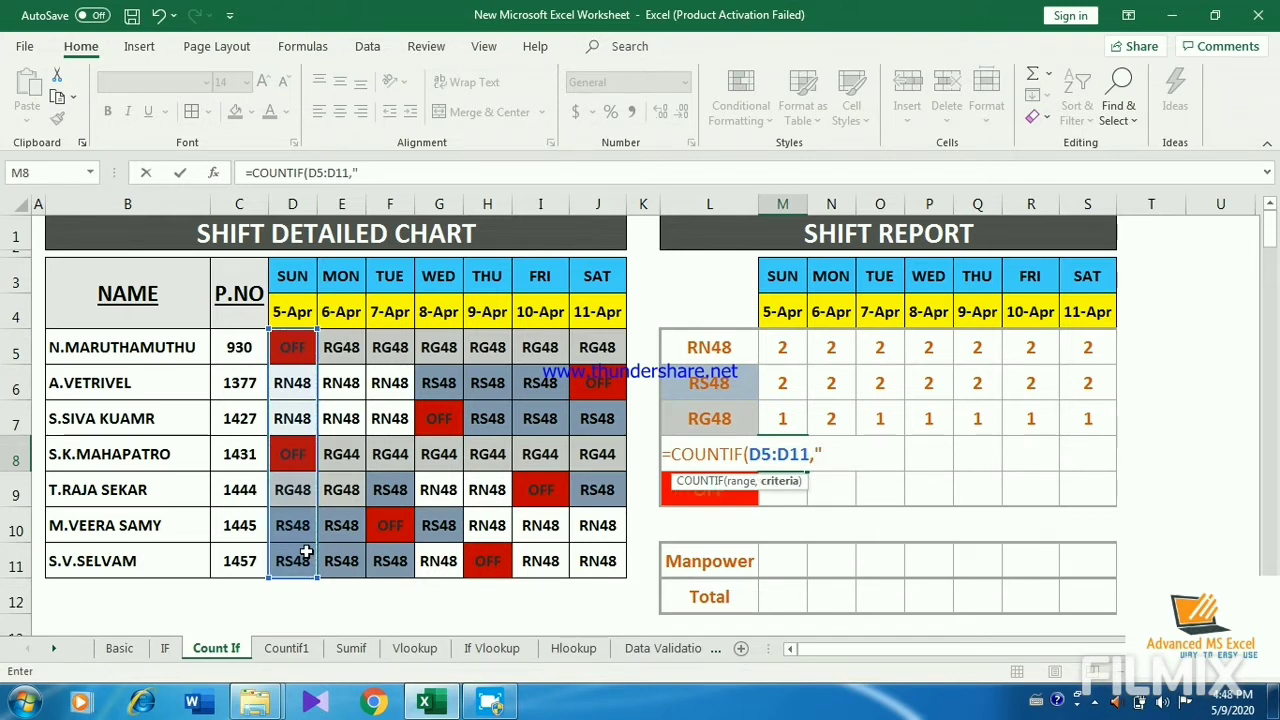
text("RG44")
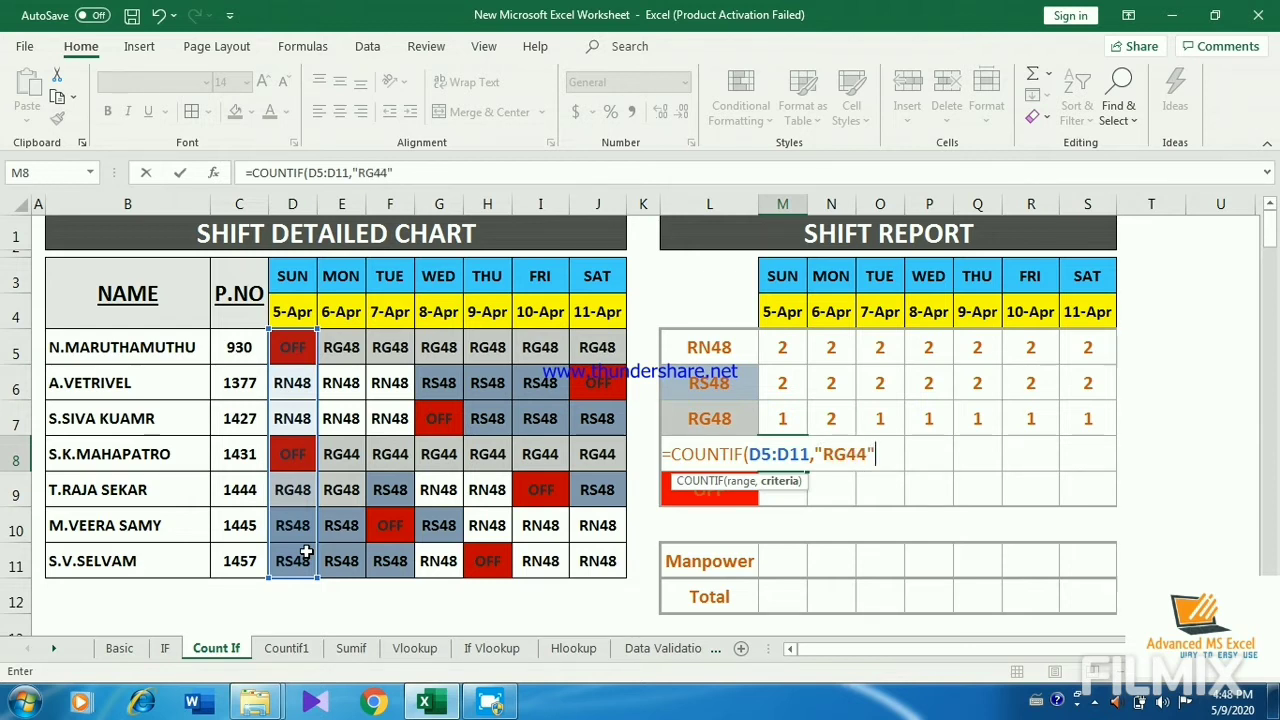
text())
key(Return)
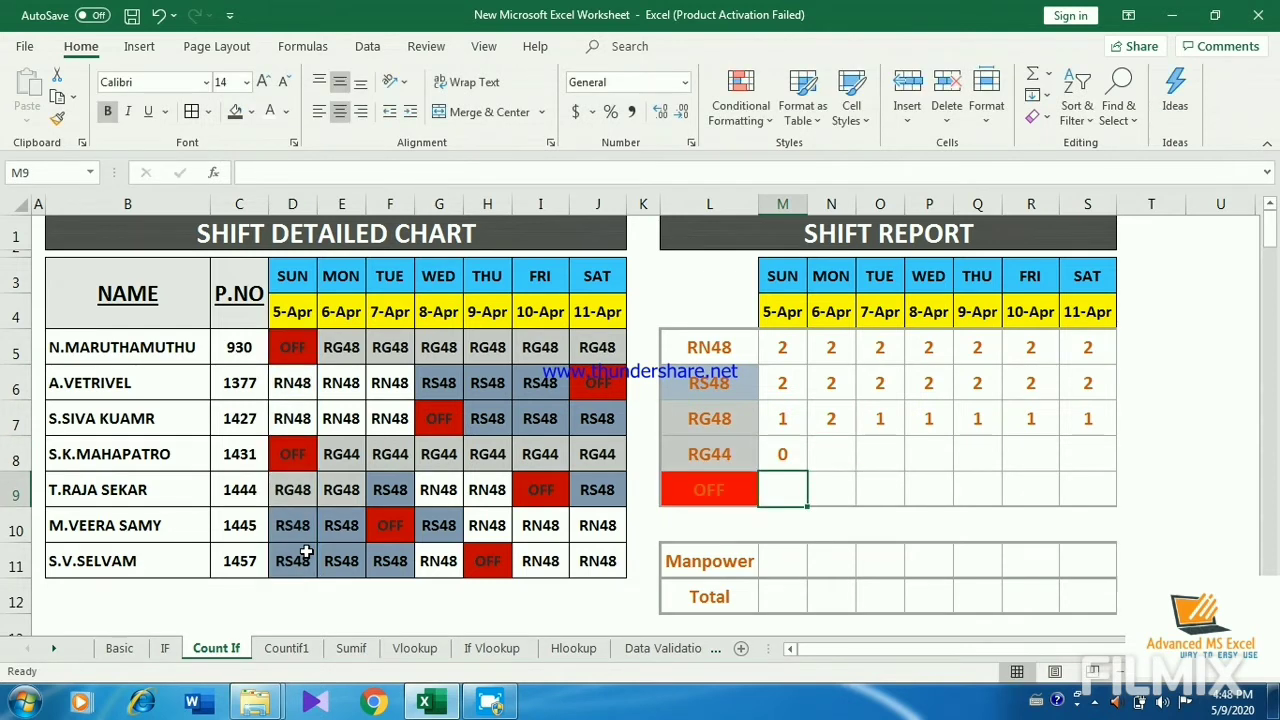
click(786, 454)
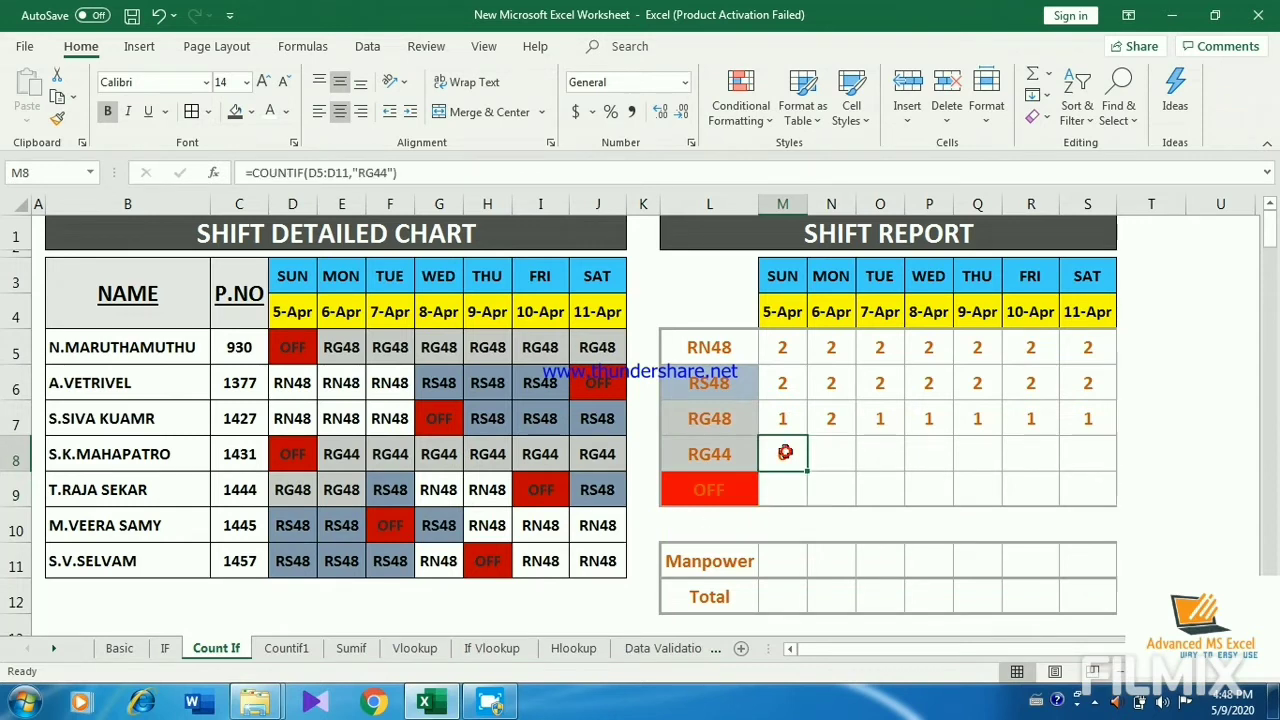
drag(805, 468, 1089, 473)
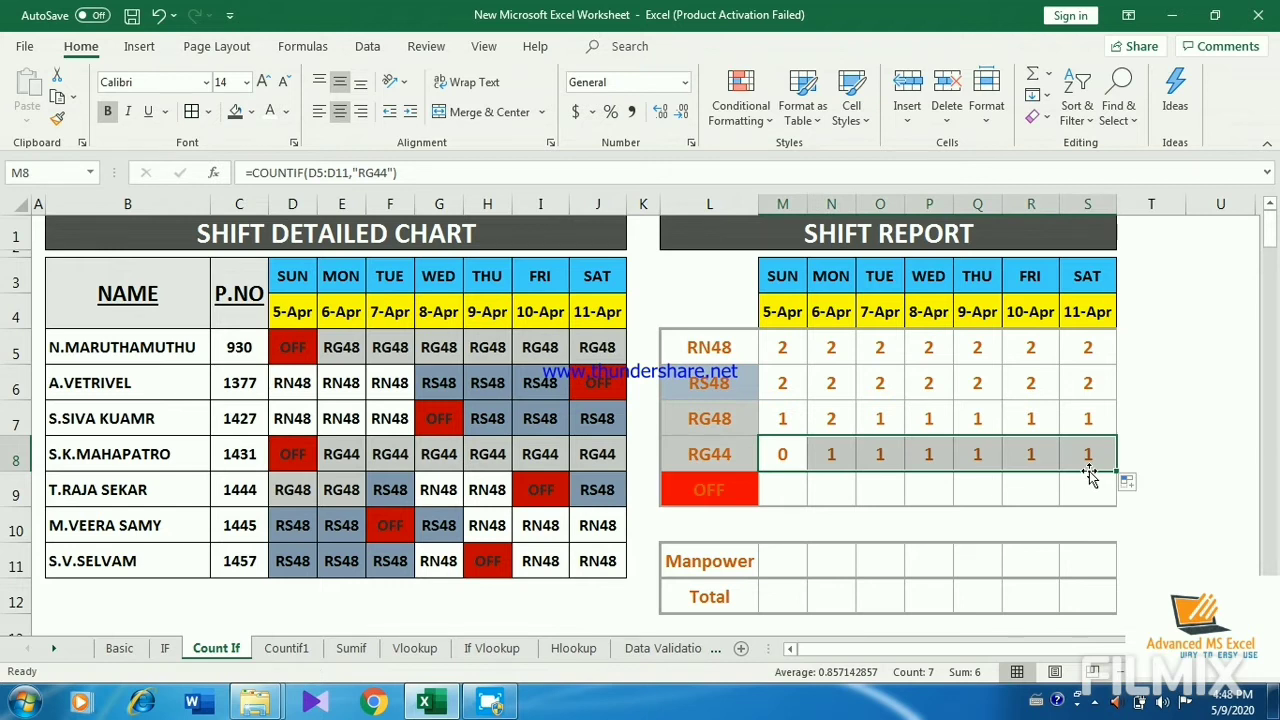
Step: Start a COUNTIF formula in M9, the OFF row for 5-Apr, with D5:D11 as the range
click(794, 488)
text(=CON)
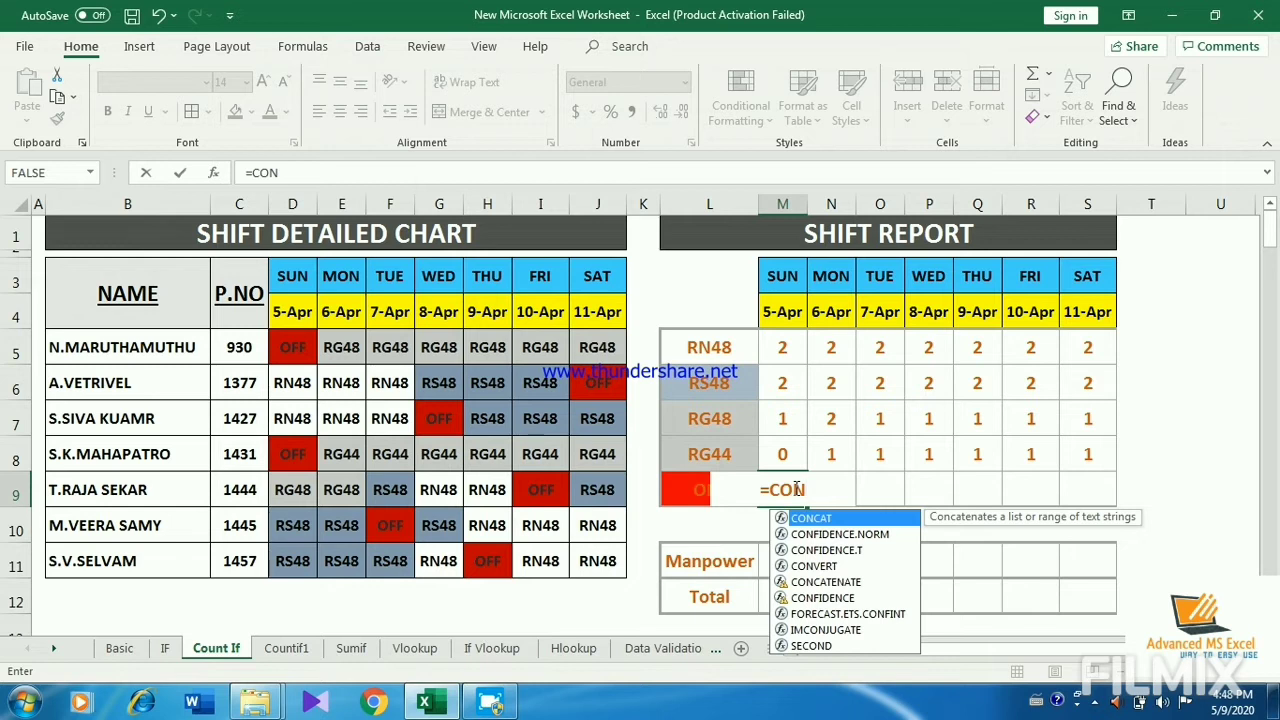
key(BackSpace)
text(UN)
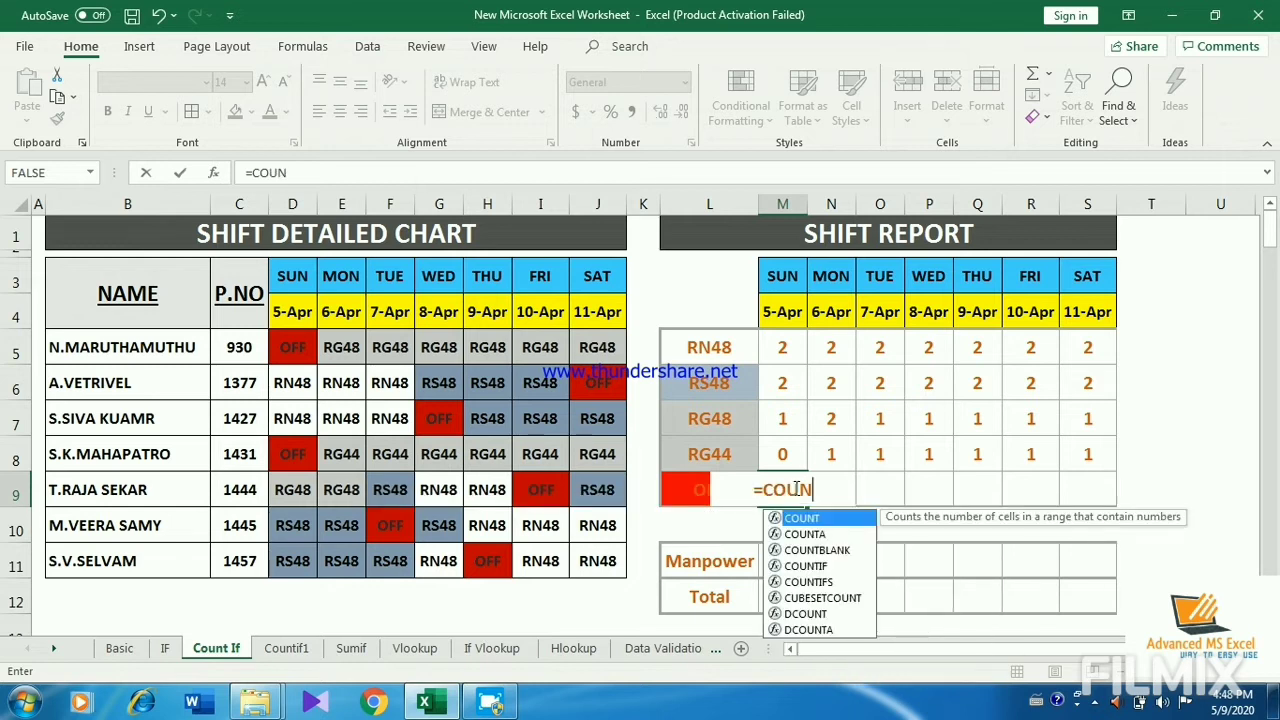
text(TIF()
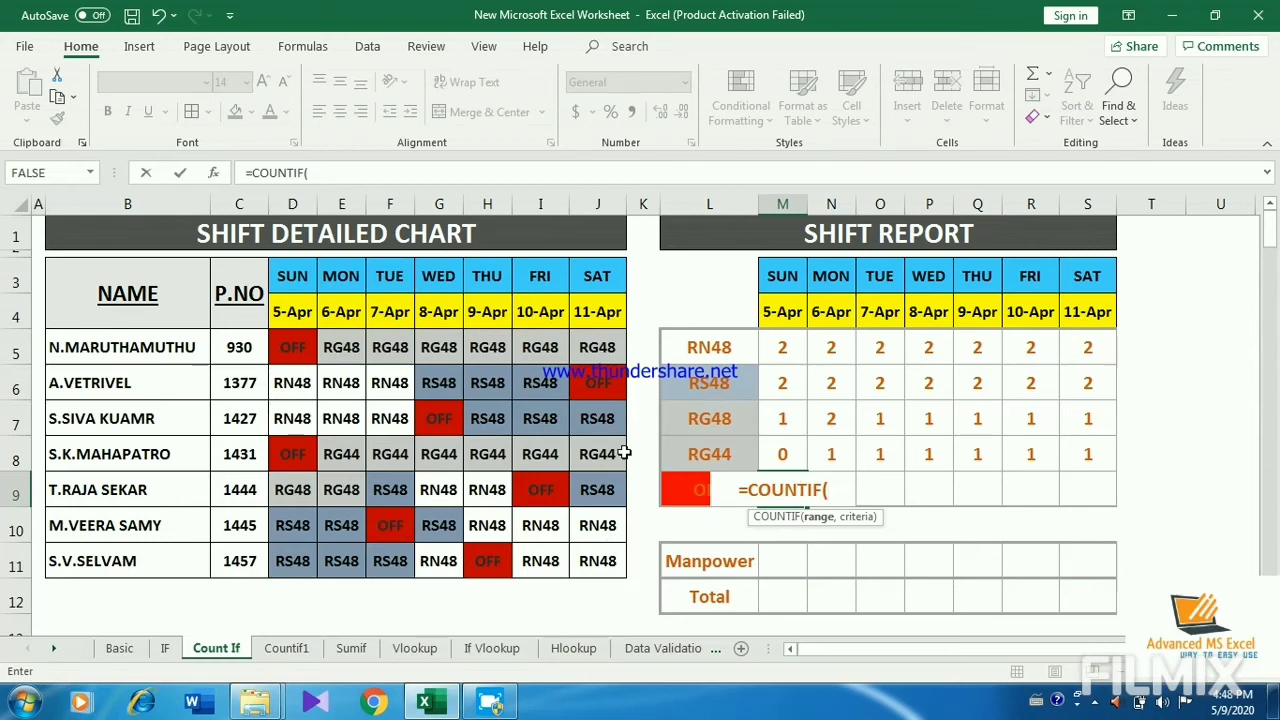
click(293, 347)
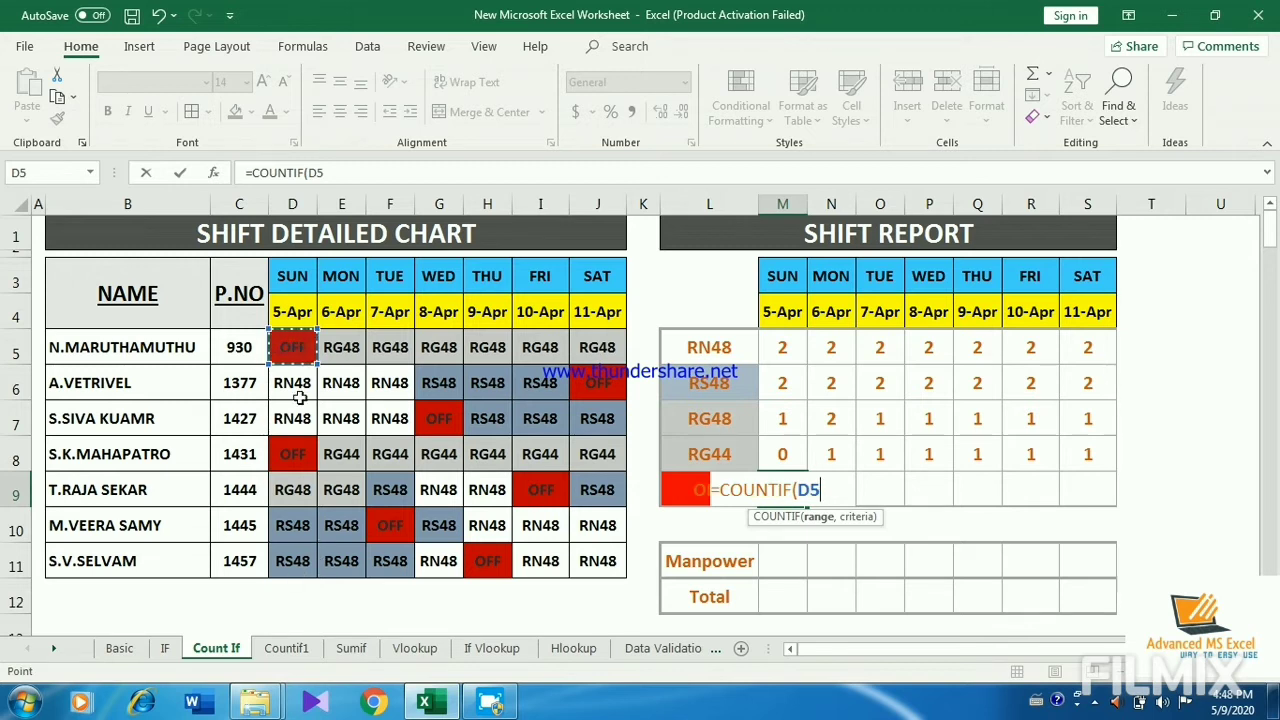
drag(293, 347, 299, 554)
Step: Complete the M9 formula with the criterion "OFF" and fill it across the row to S9
text(,)
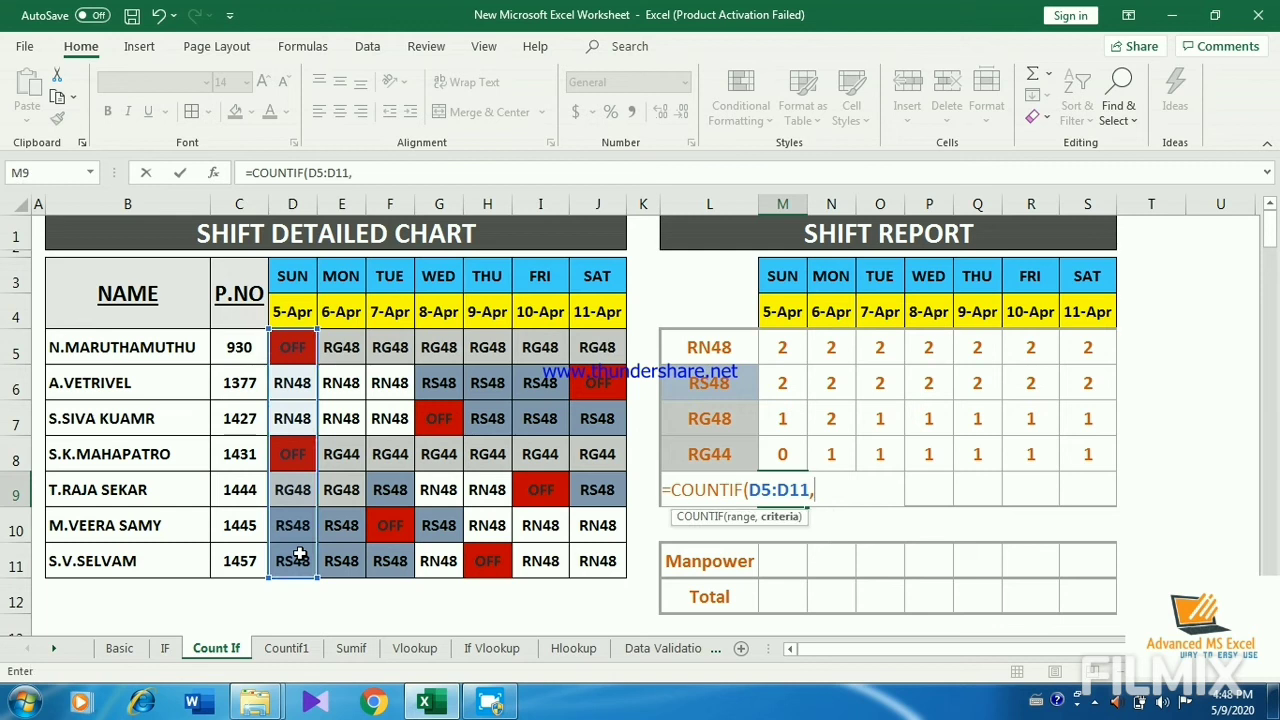
text("OFF"))
key(Return)
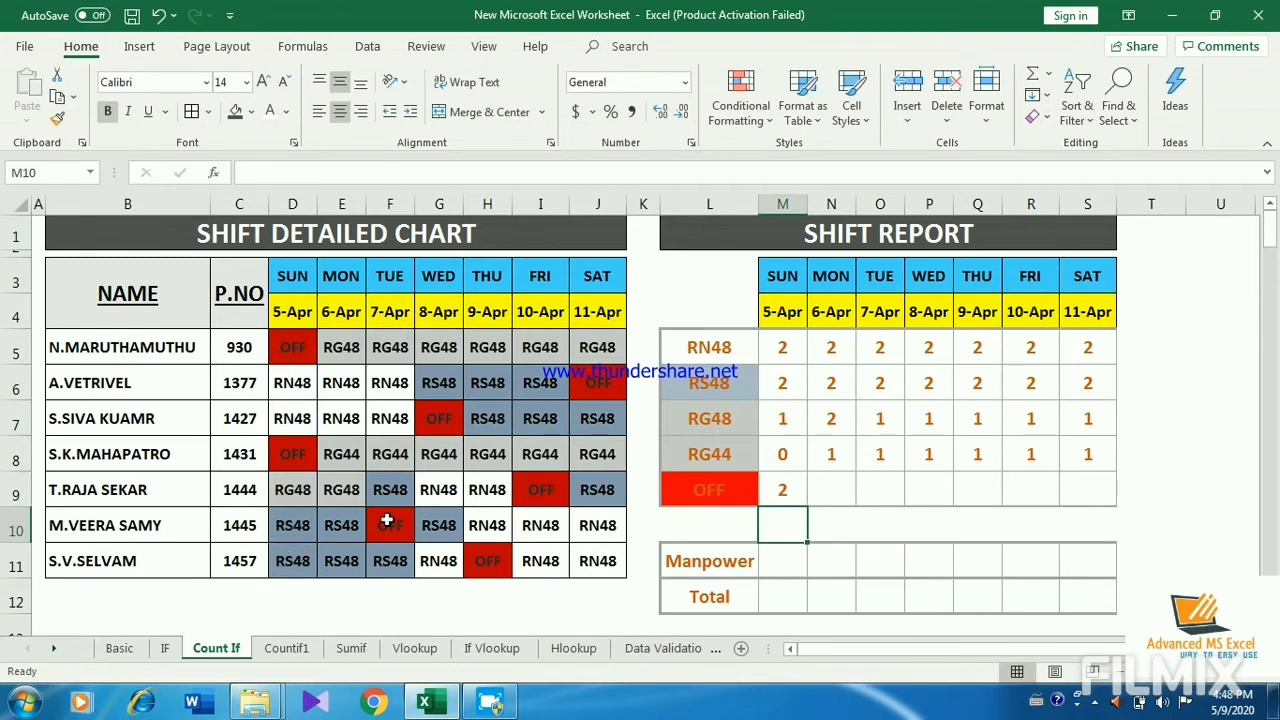
click(775, 495)
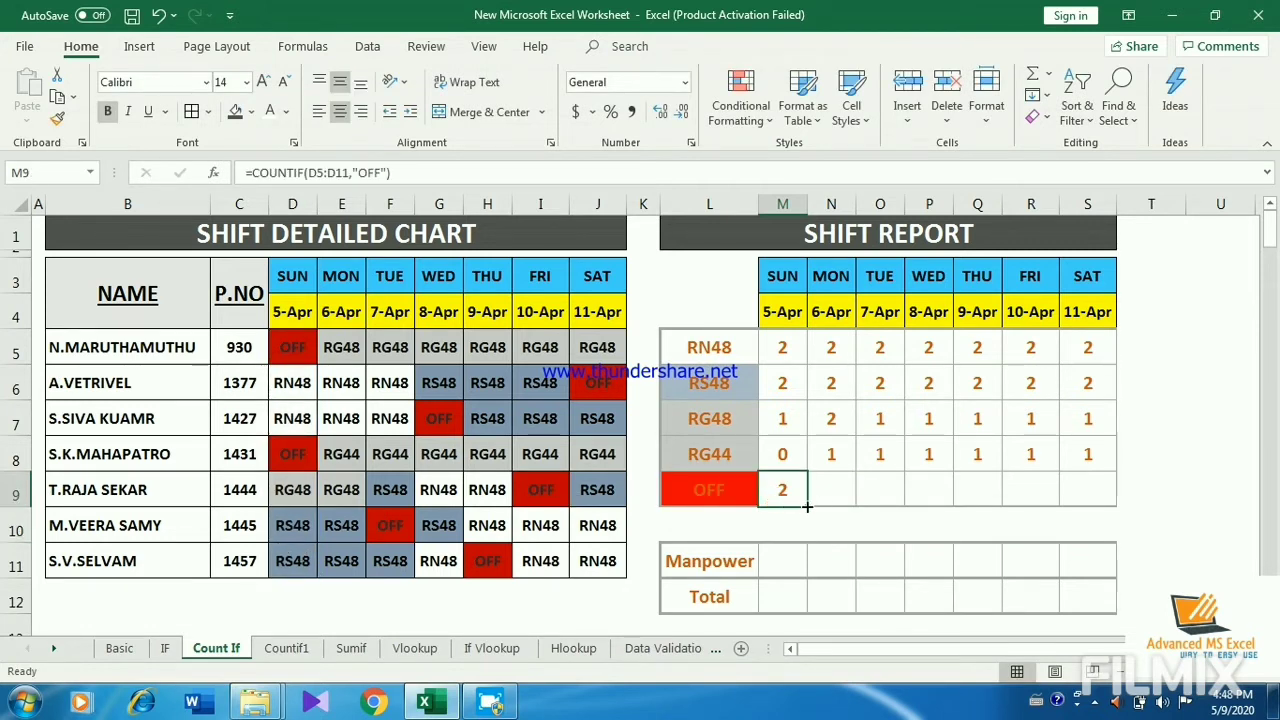
drag(806, 506, 1132, 520)
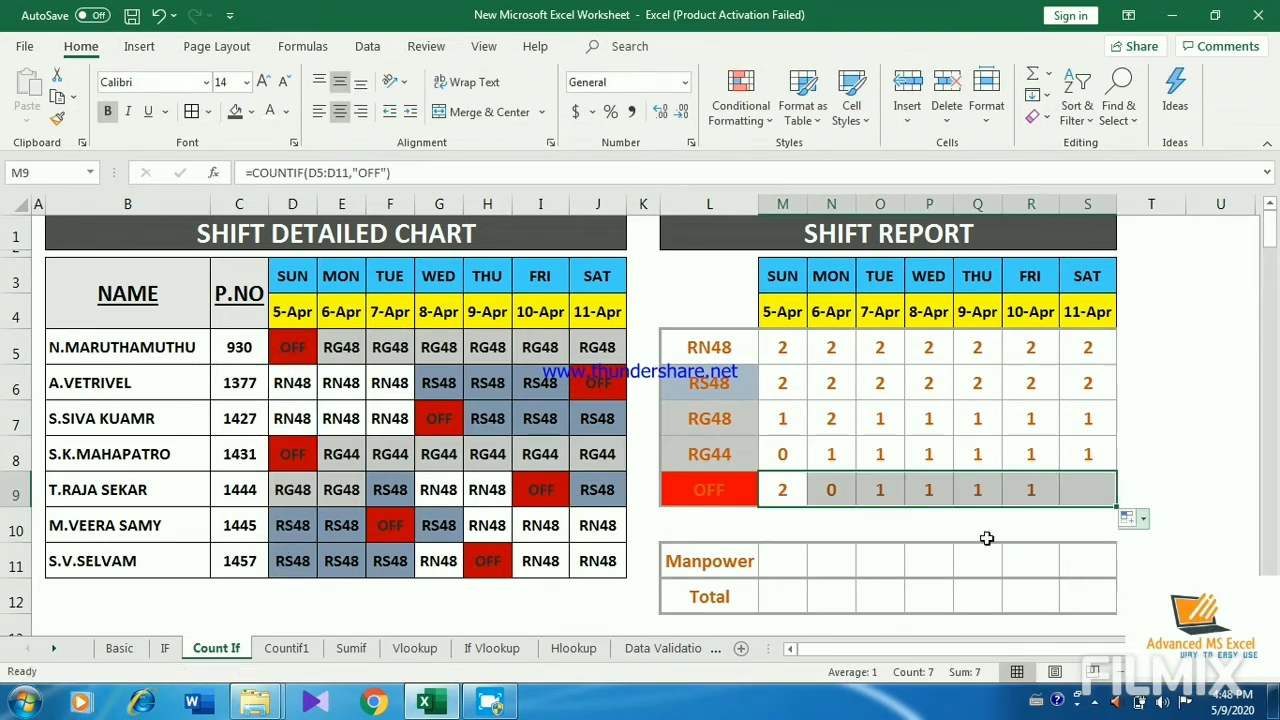
click(928, 492)
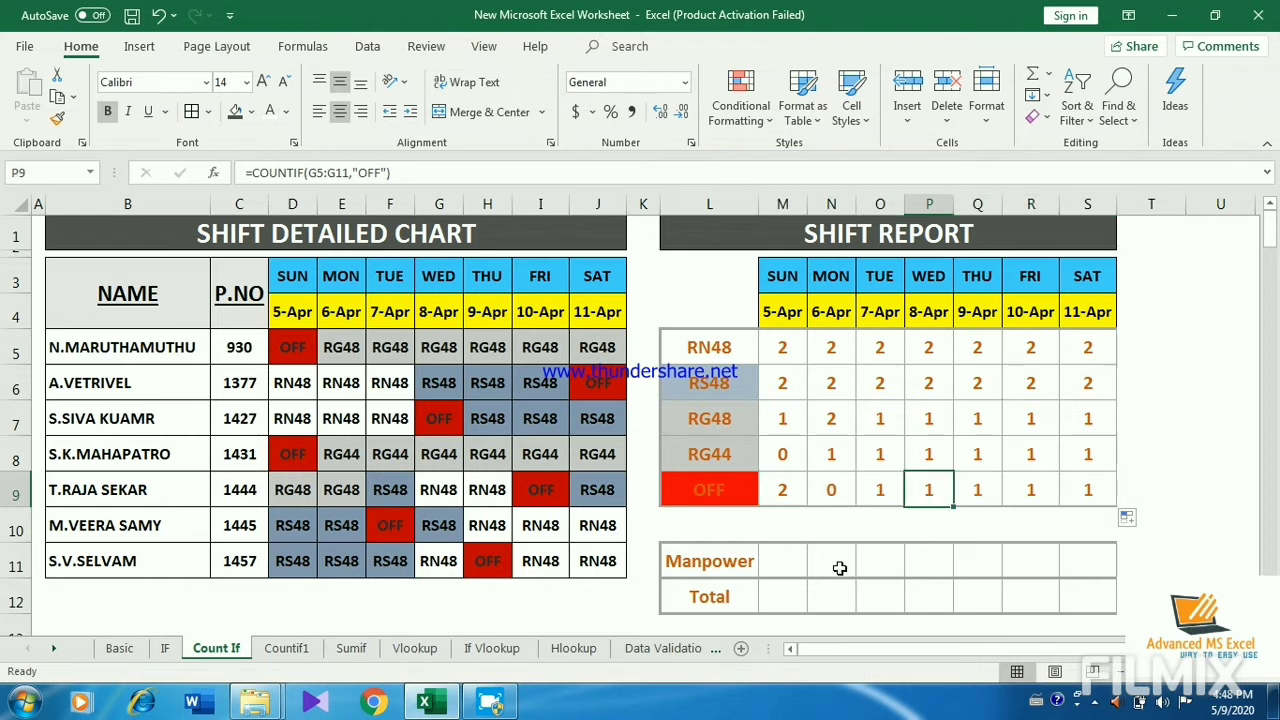
Step: Enter =SUM(M5:M8) in M11, the Manpower row for 5-Apr, and fill it across to S11
click(777, 560)
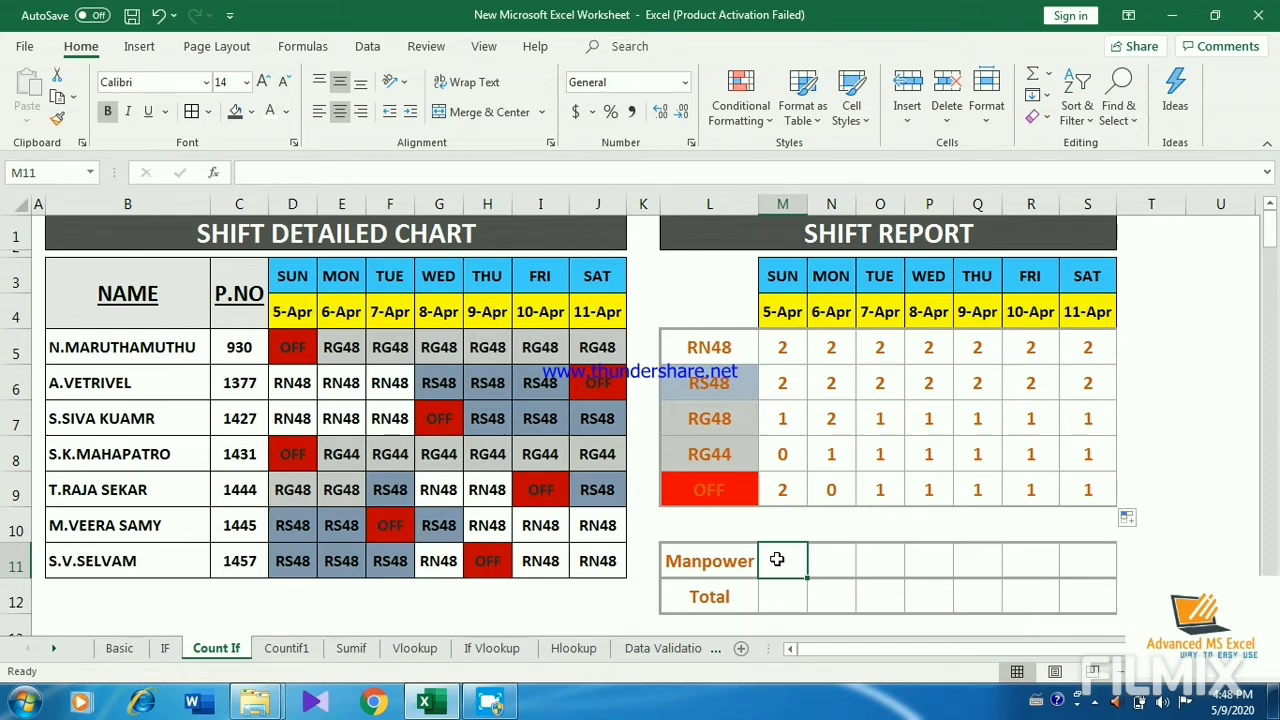
text(=SUM()
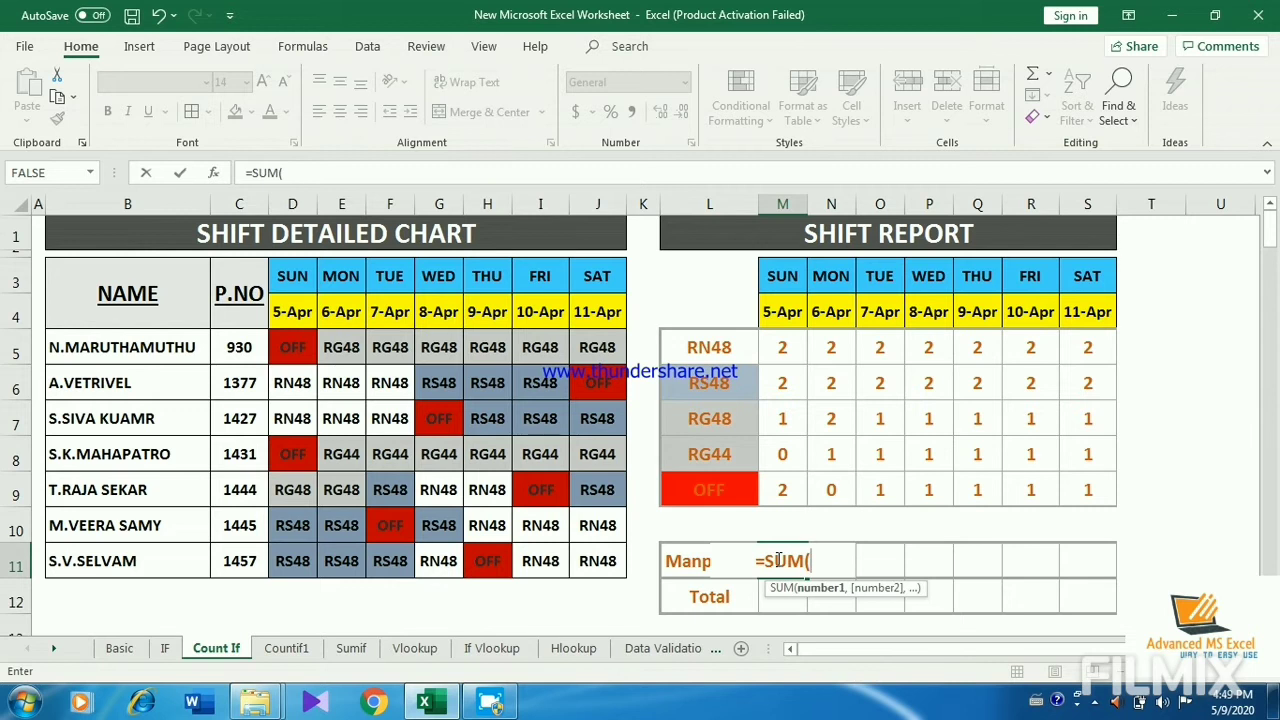
drag(784, 347, 778, 461)
key(Return)
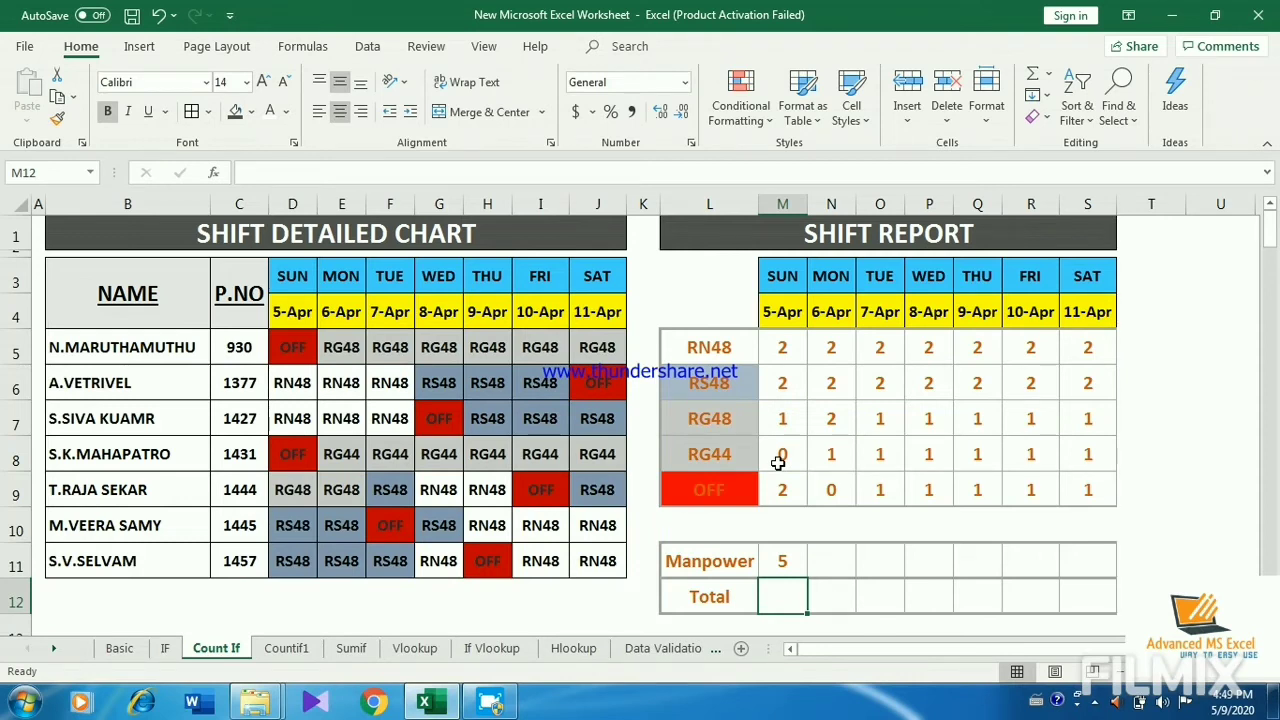
click(782, 562)
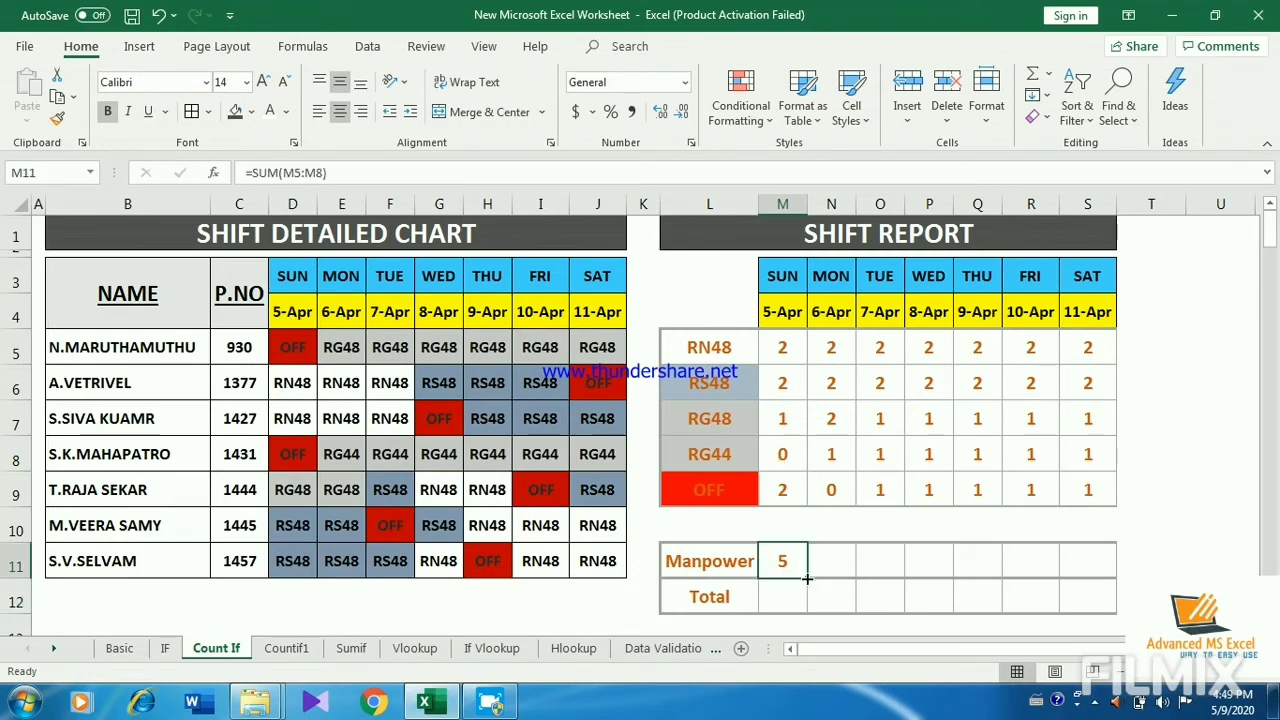
drag(807, 578, 1094, 580)
Step: Enter =SUM(M5:M9) in M12, the Total row for 5-Apr, and fill it across to S12
click(776, 599)
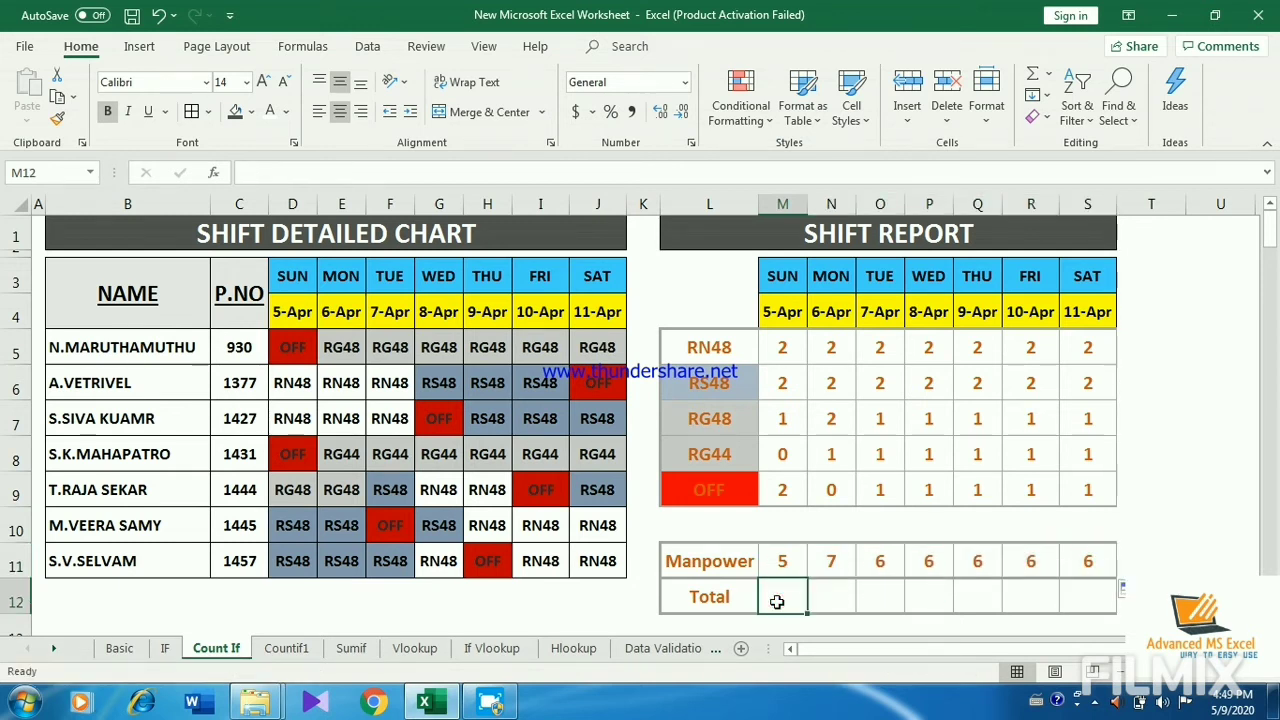
text(=)
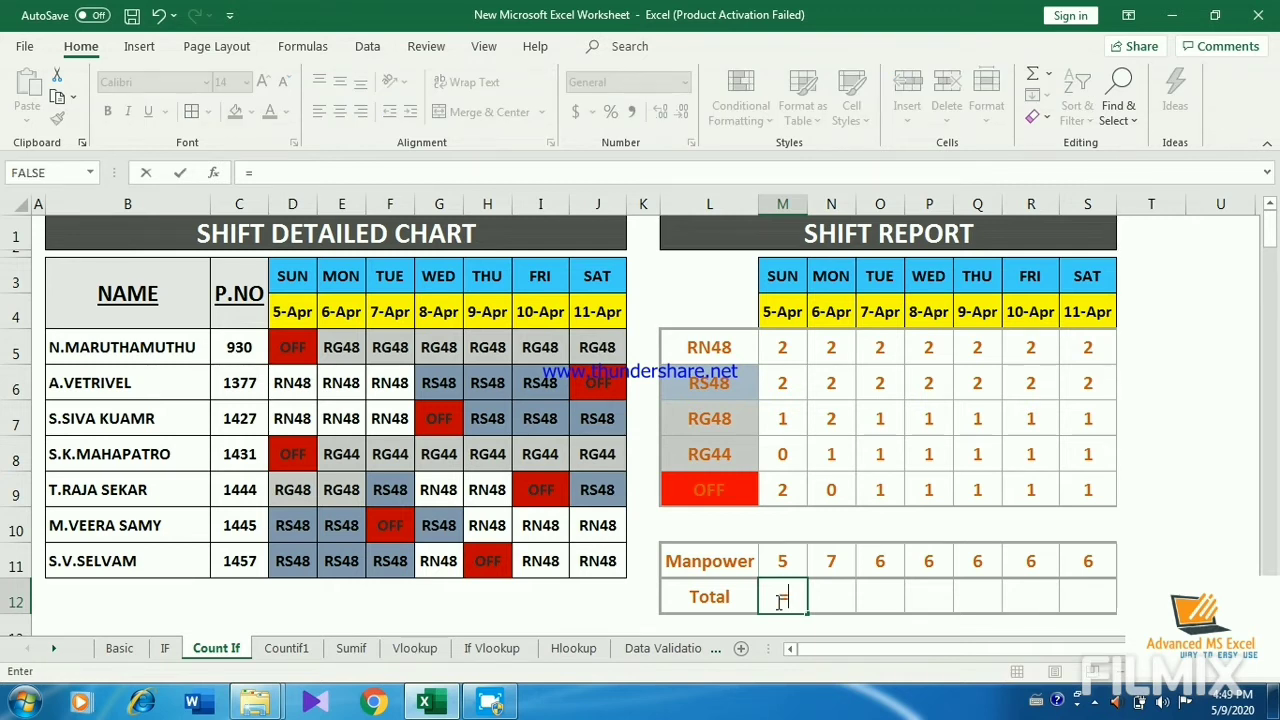
text(SU)
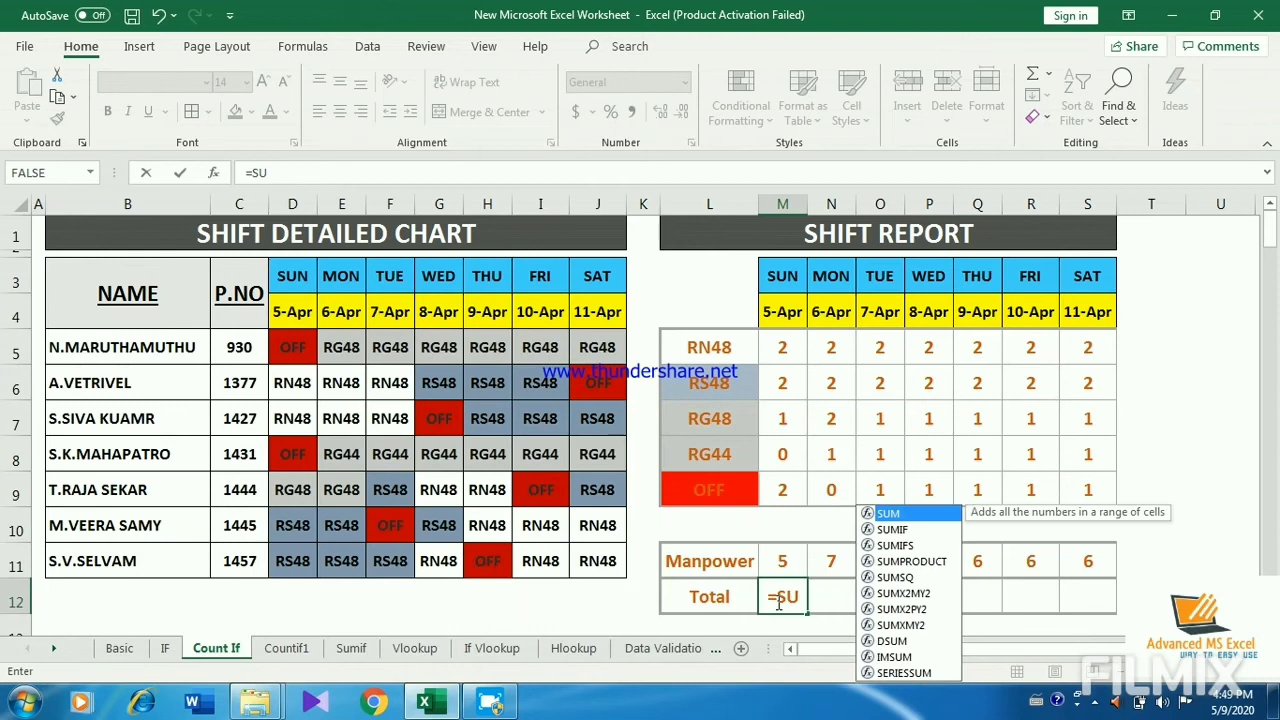
text(M()
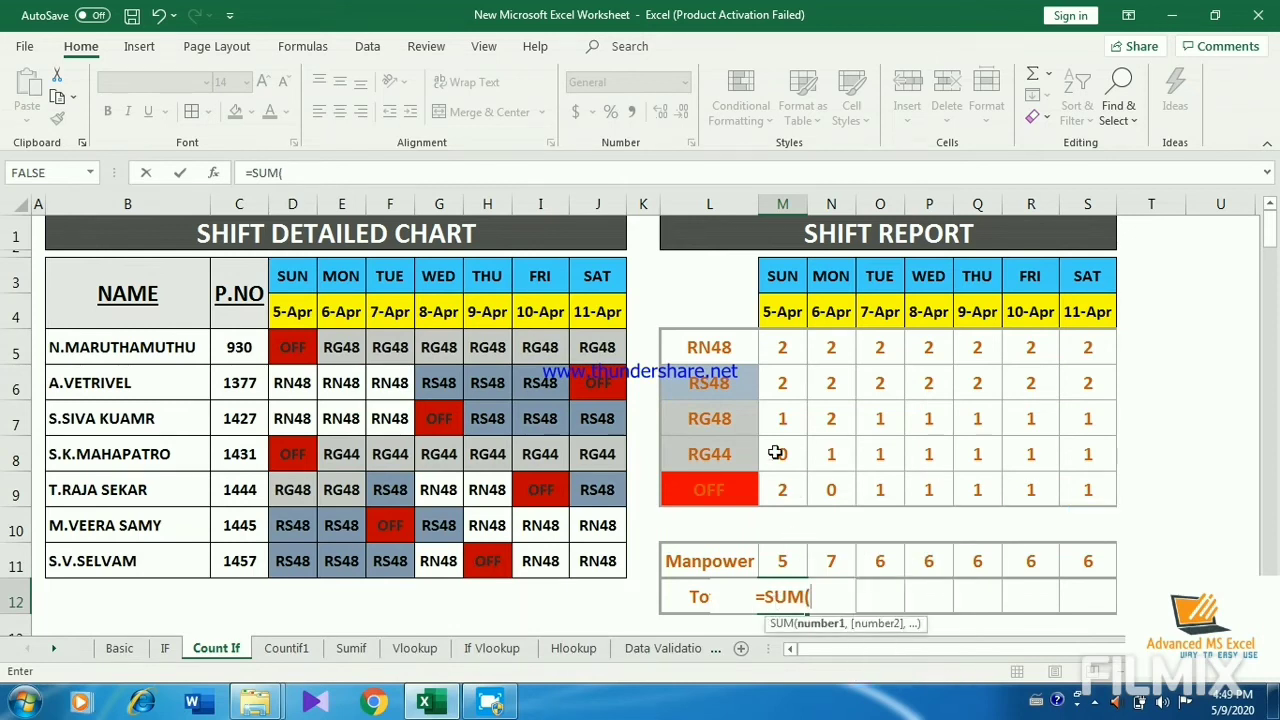
drag(779, 346, 784, 488)
key(Return)
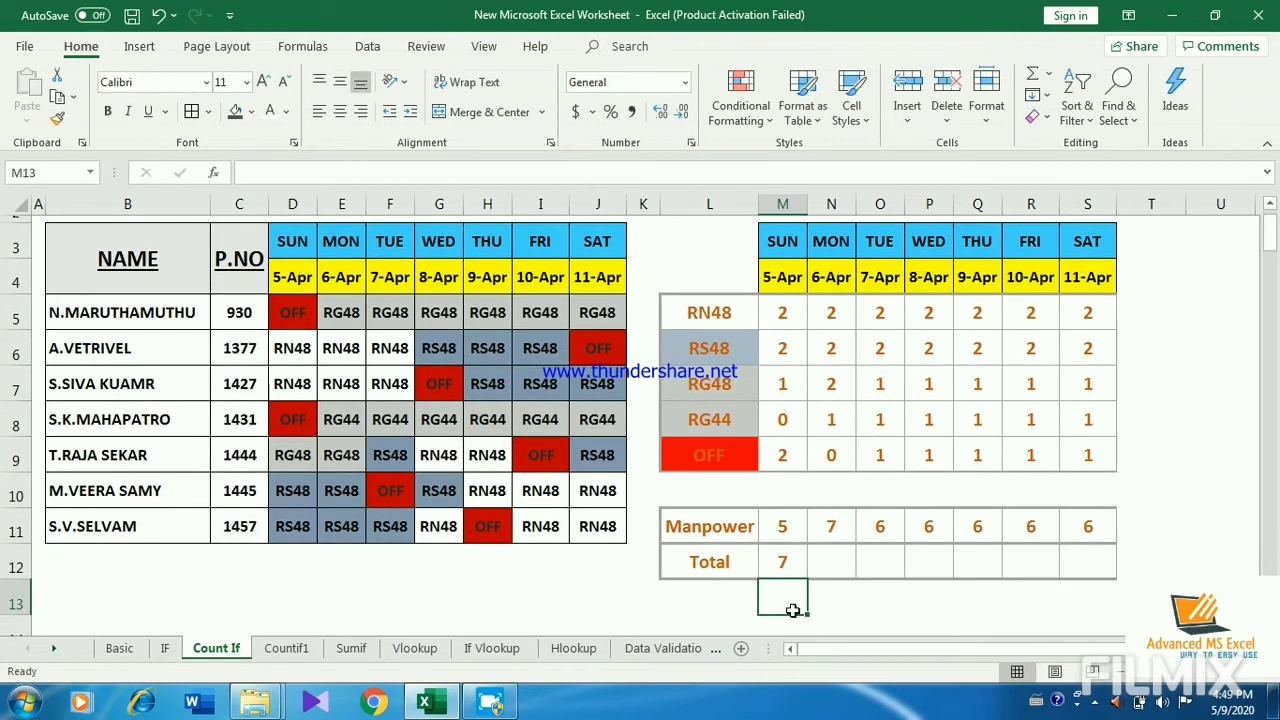
click(805, 565)
drag(806, 578, 1096, 567)
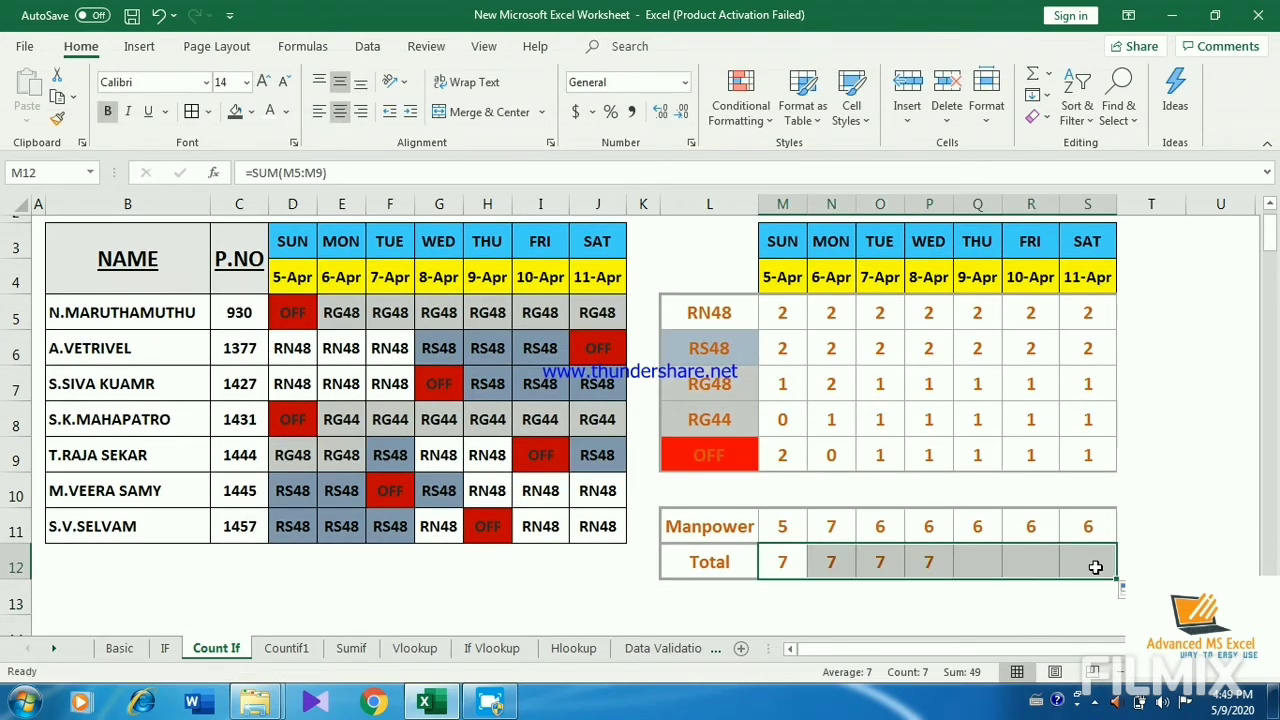
click(931, 407)
key(Up)
key(Up)
key(Up)
key(Up)
key(Up)
key(Up)
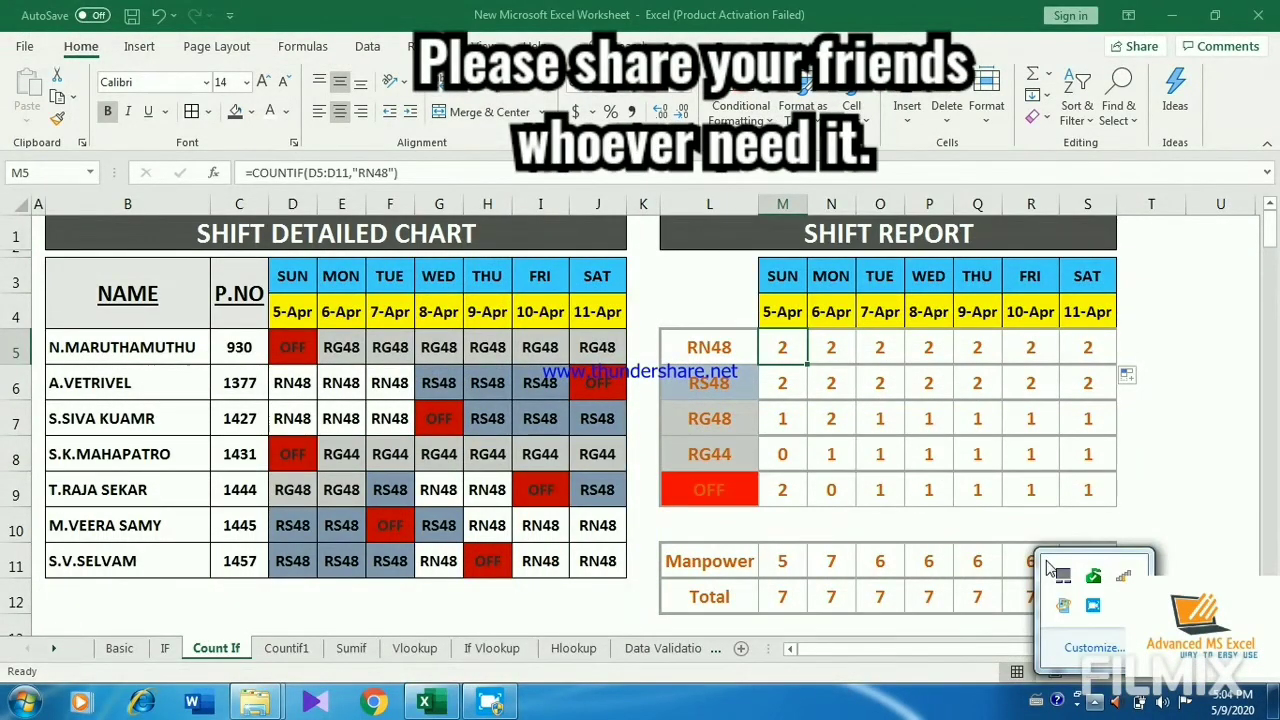
click(985, 524)
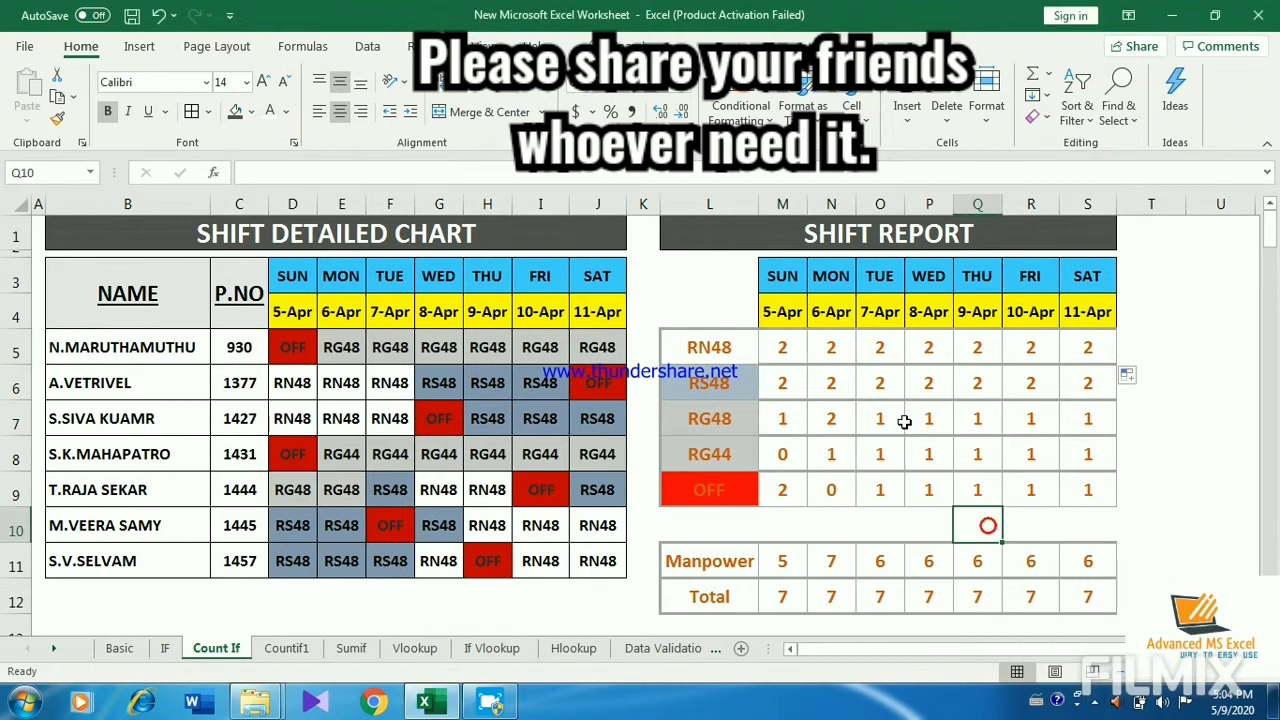
Step: Replace the "RN48" criterion in the M5 COUNTIF formula with a reference to cell L5
click(780, 348)
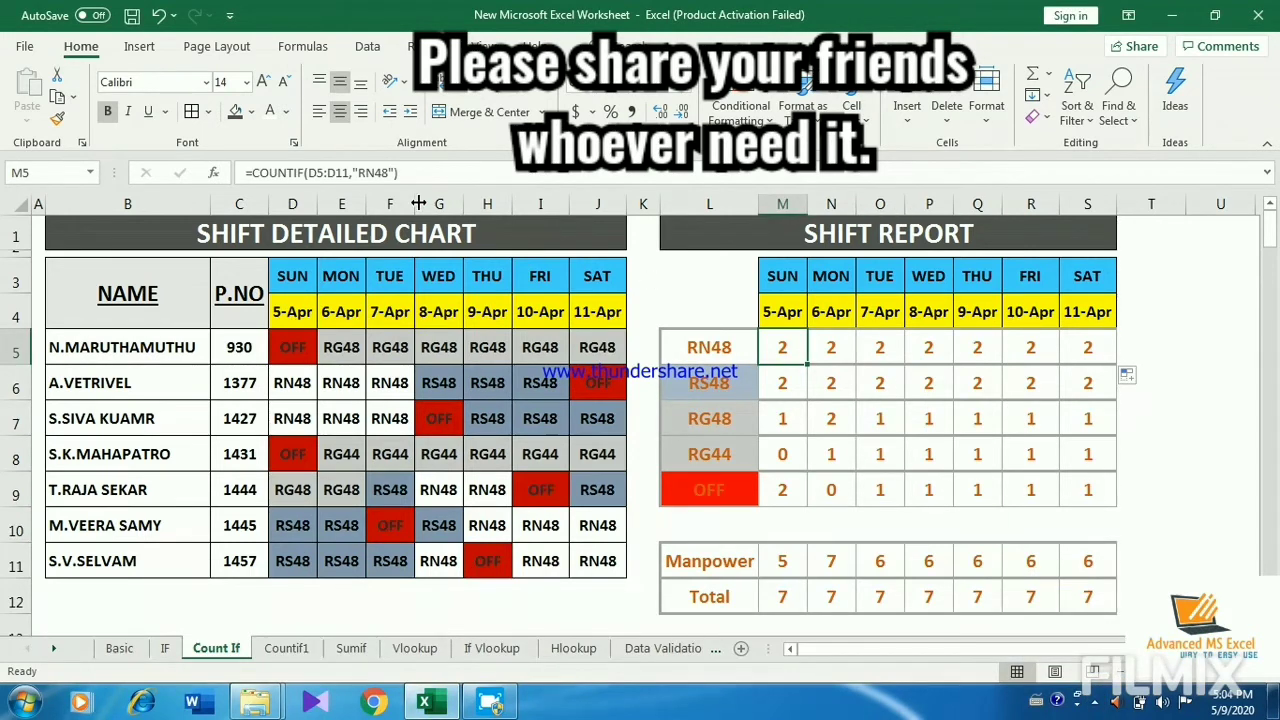
click(389, 172)
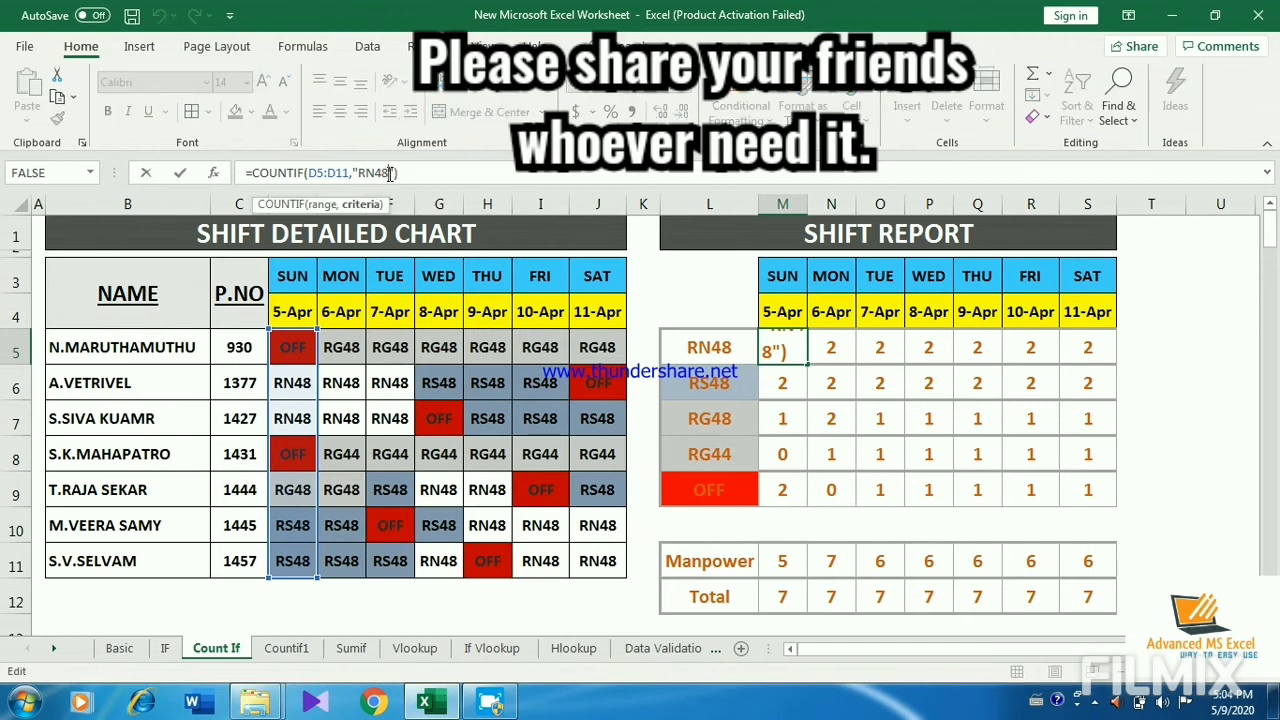
key(BackSpace)
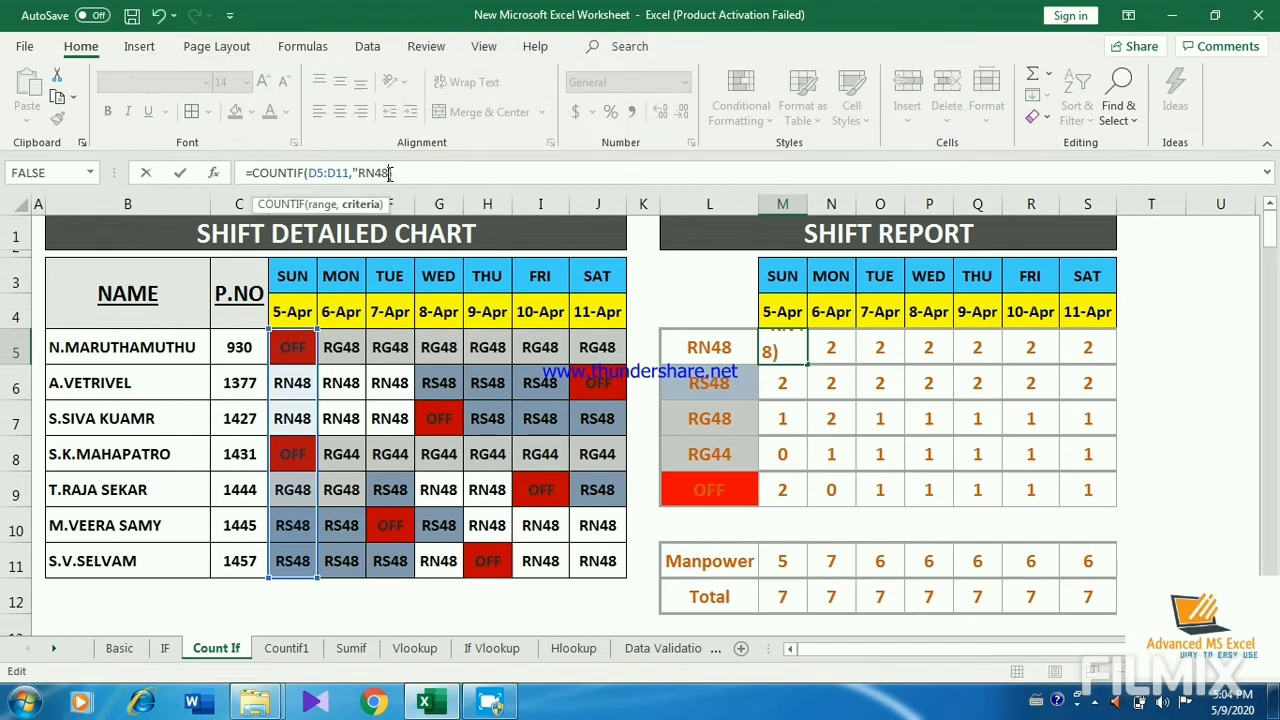
key(BackSpace)
key(BackSpace)
key(BackSpace)
key(BackSpace)
key(BackSpace)
text(L)
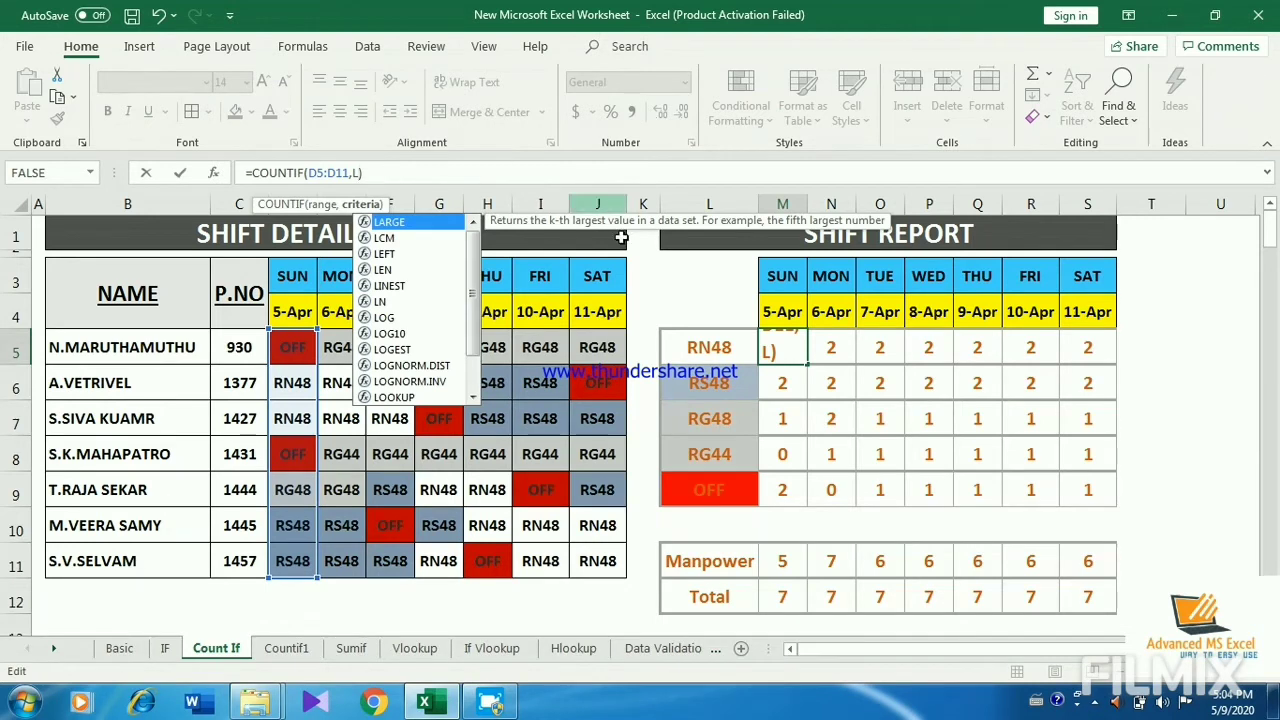
click(786, 347)
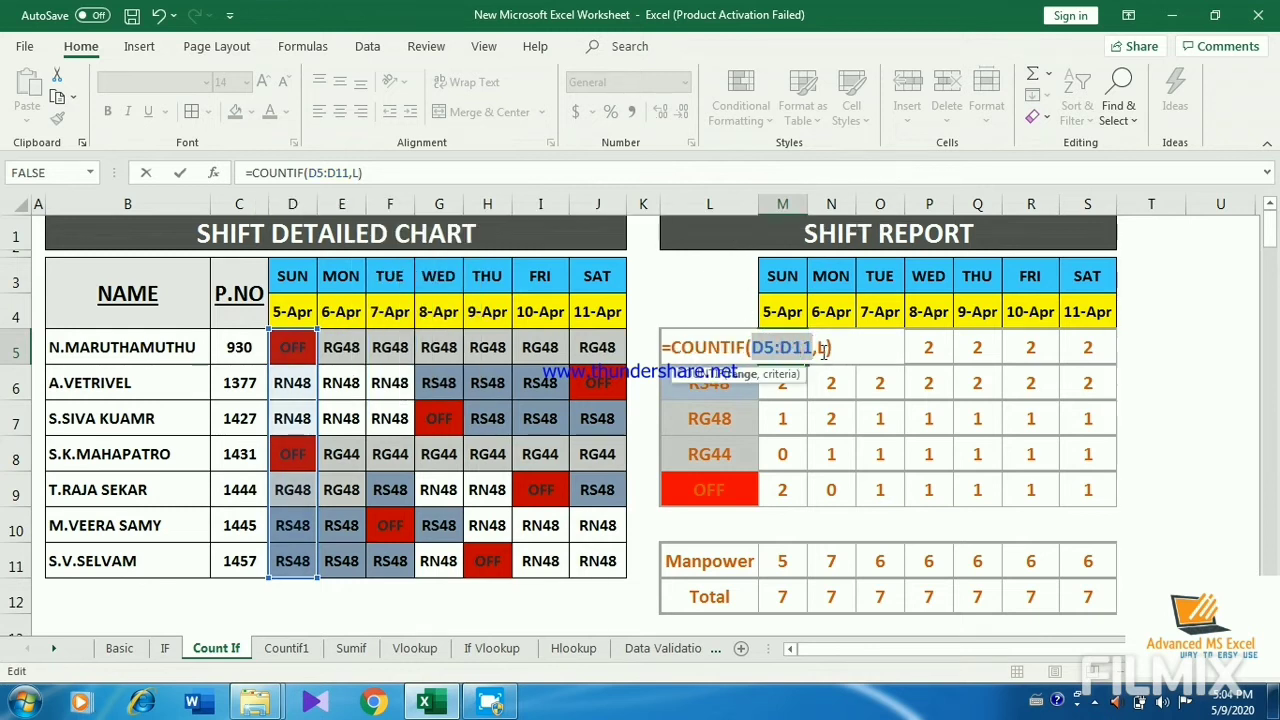
click(824, 347)
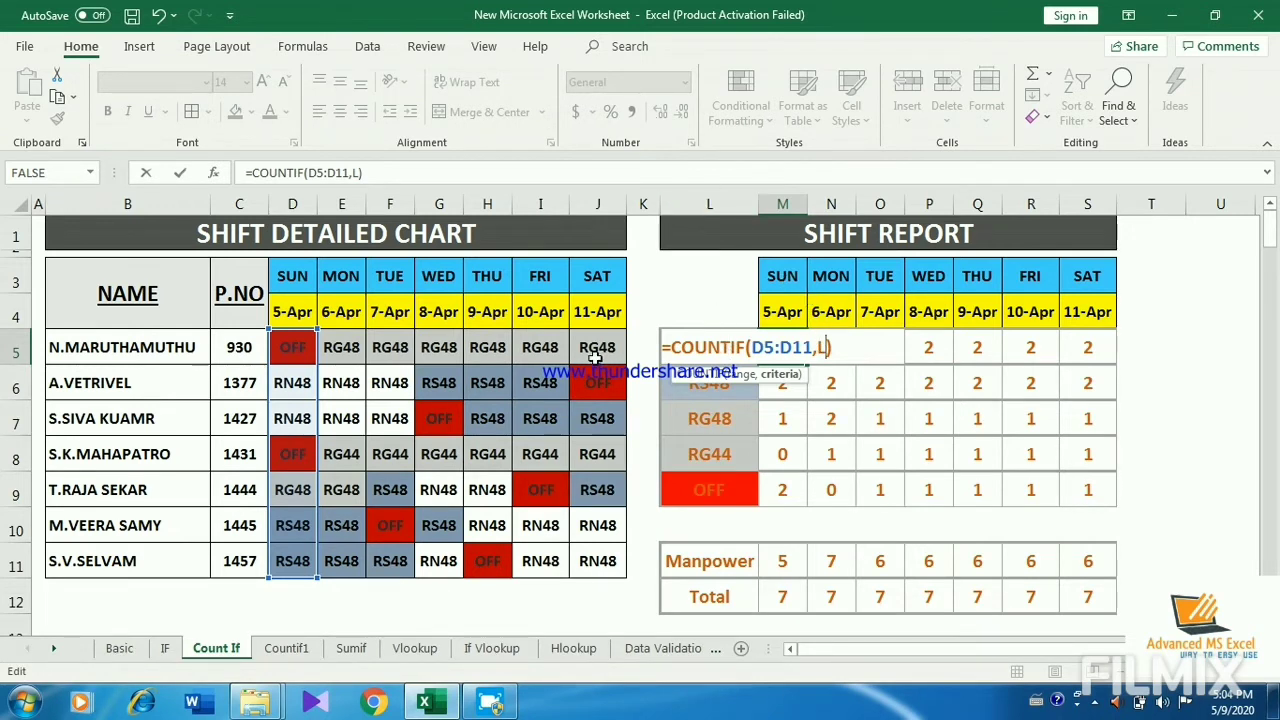
text(5)
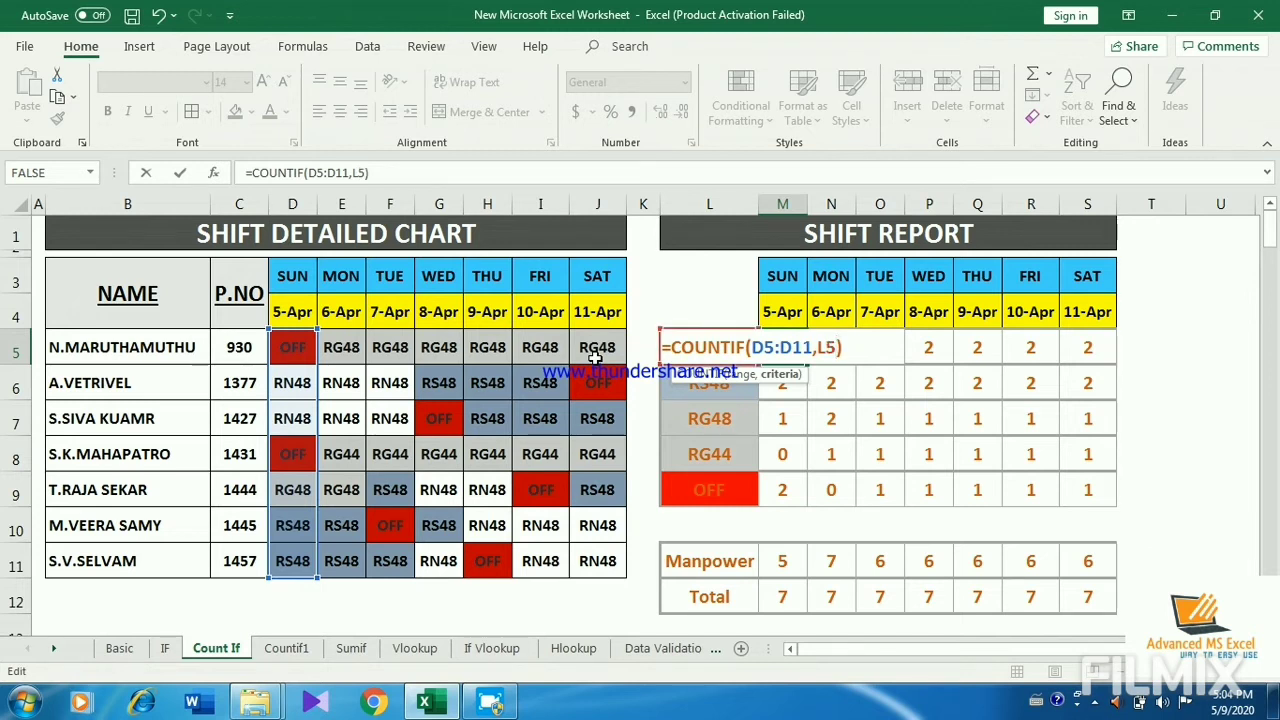
Step: Add mixed references to M5 so it reads =COUNTIF(D$5:D$11,$L5), and fill it over the shift report block M5:S9
click(765, 345)
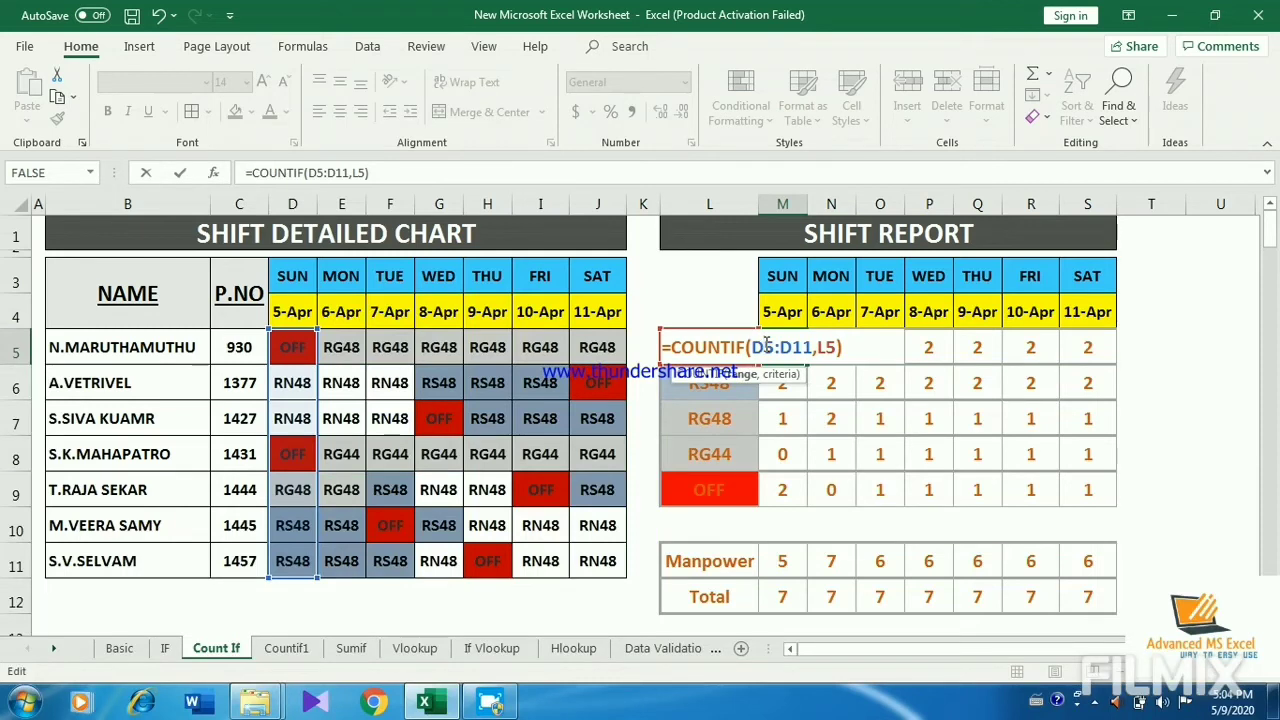
text($)
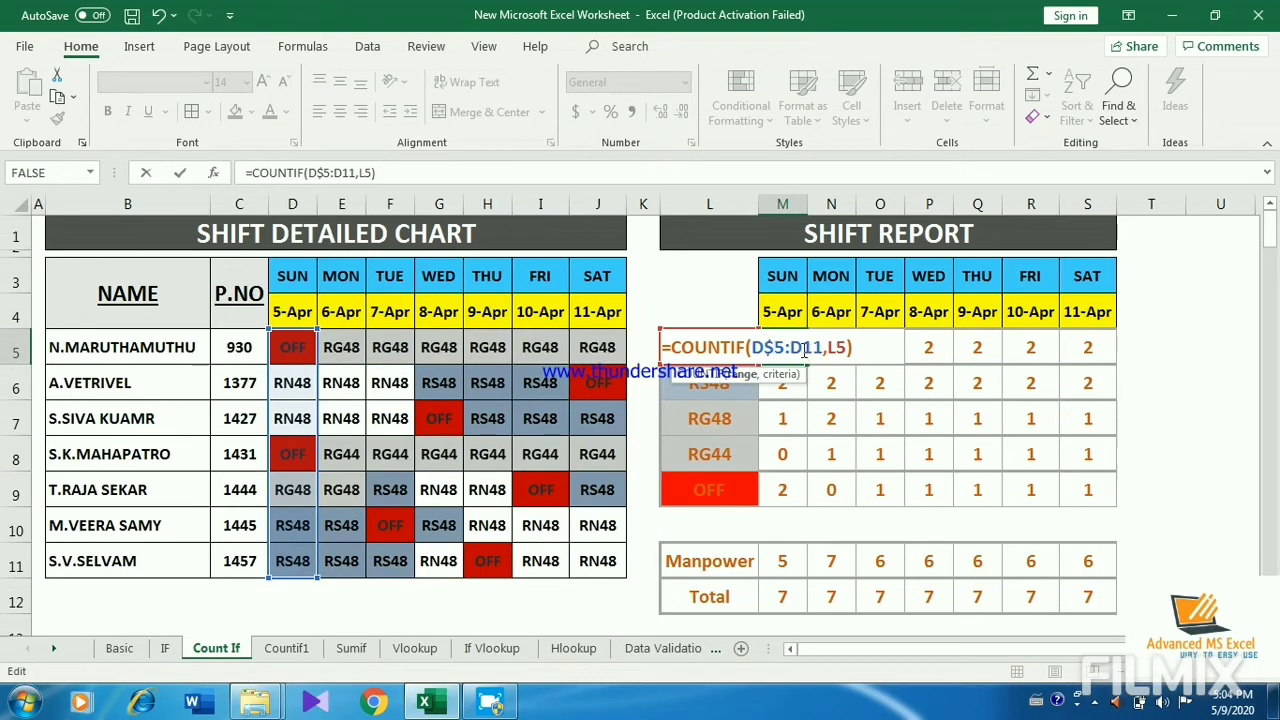
click(802, 348)
text($)
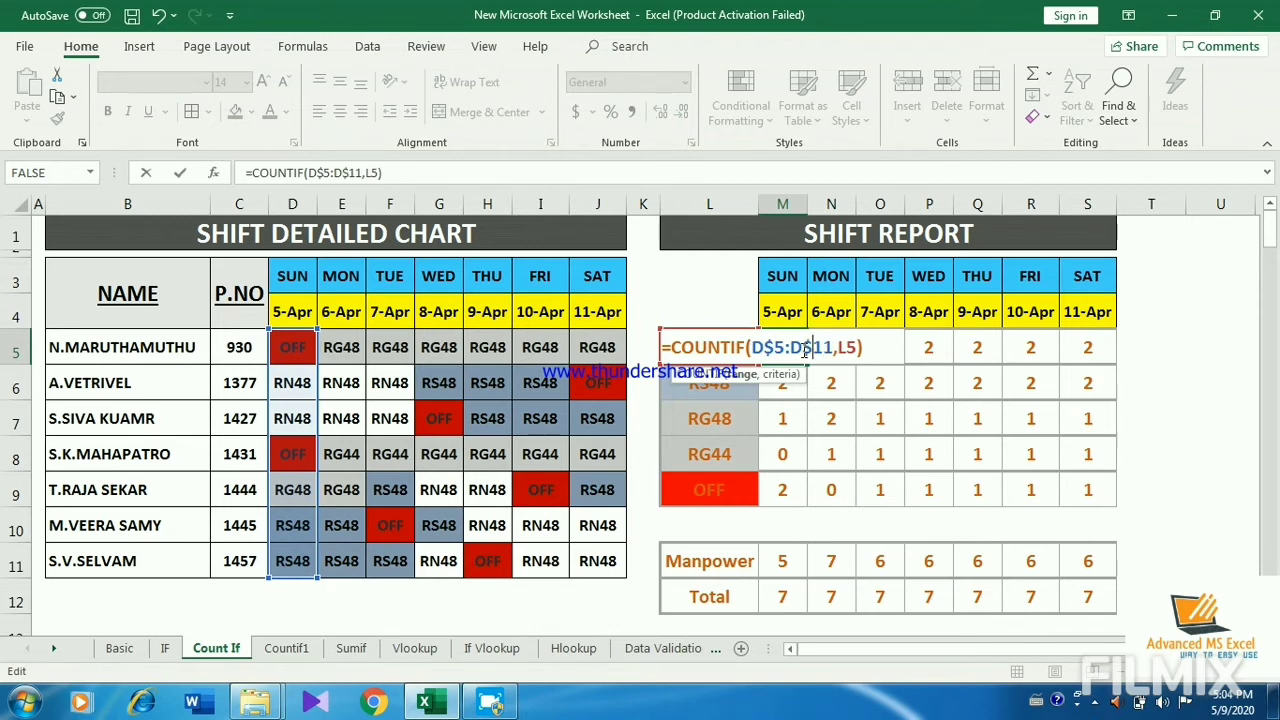
click(843, 347)
text($)
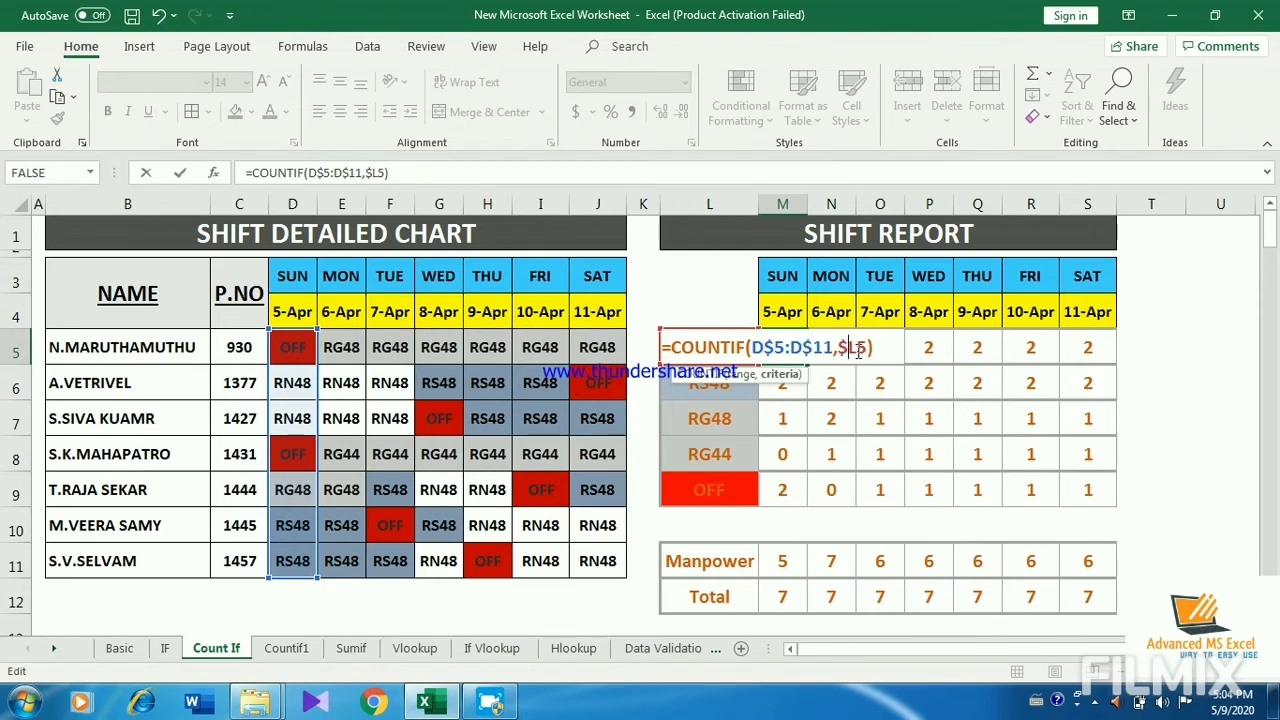
key(Return)
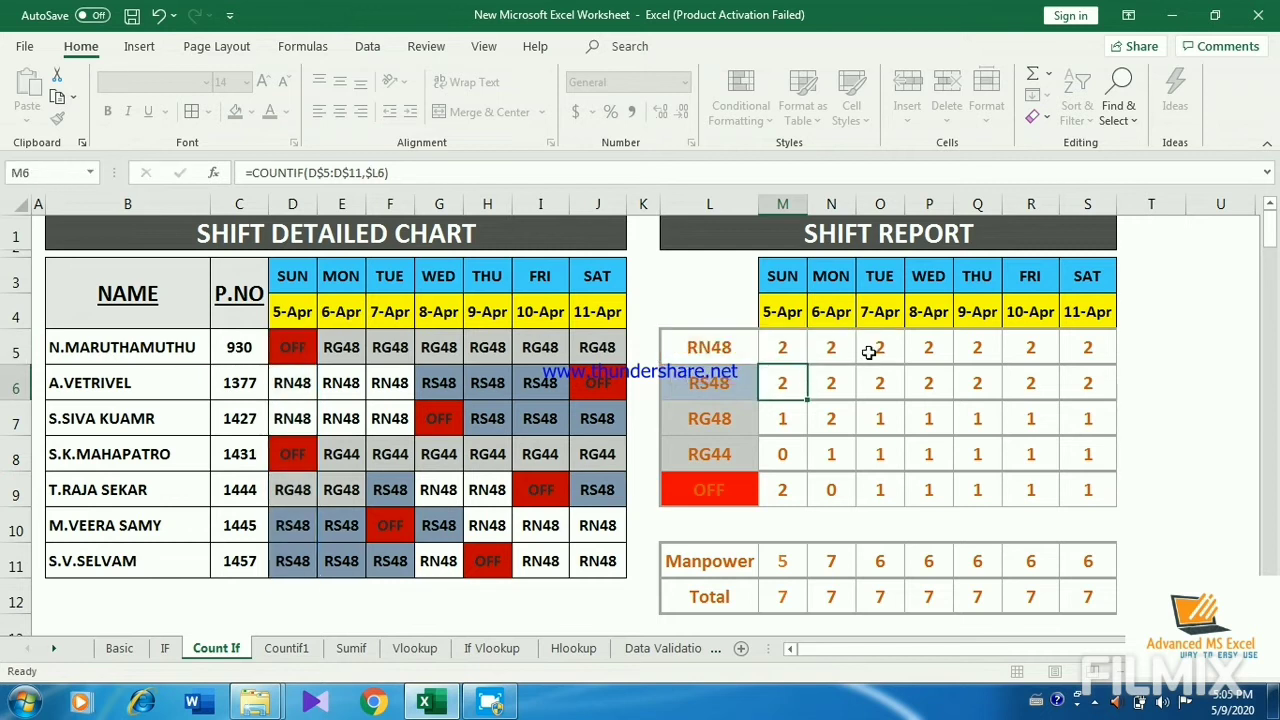
click(786, 349)
drag(806, 365, 1137, 486)
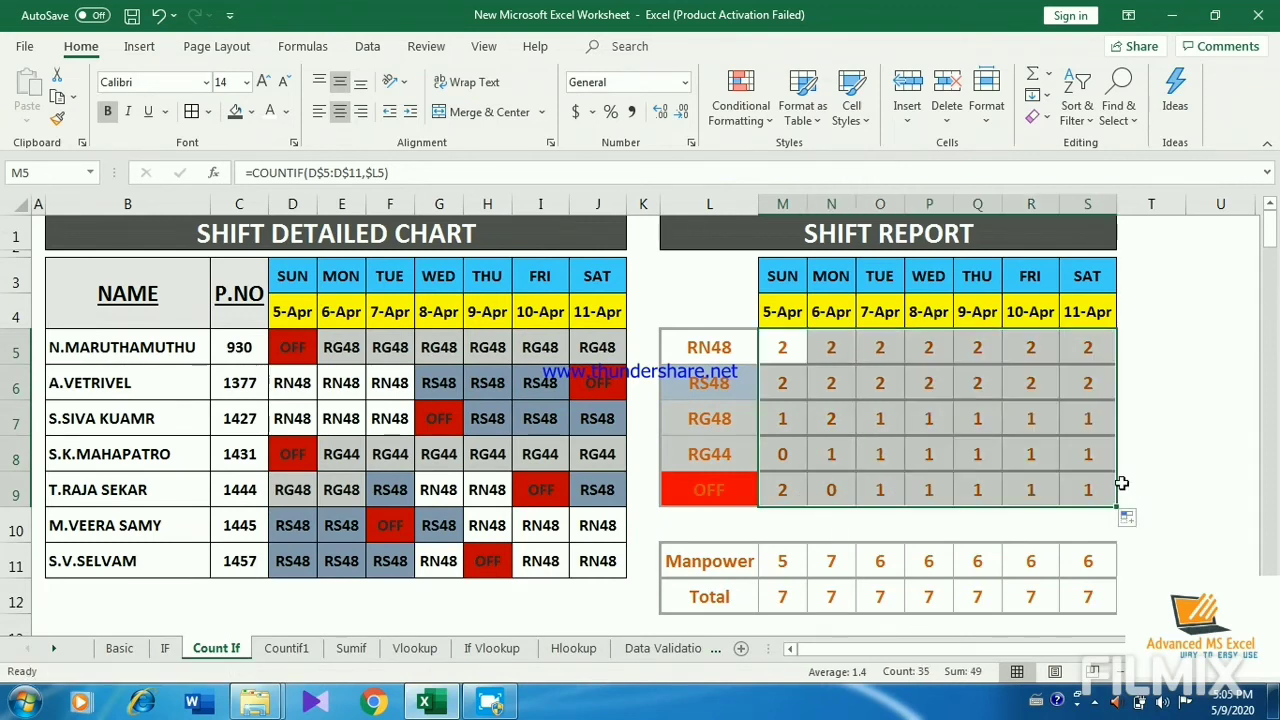
Step: Examine the filled COUNTIF formulas in various cells of M5:S9, checking which day column and shift code each one references
click(1087, 488)
double_click(1088, 488)
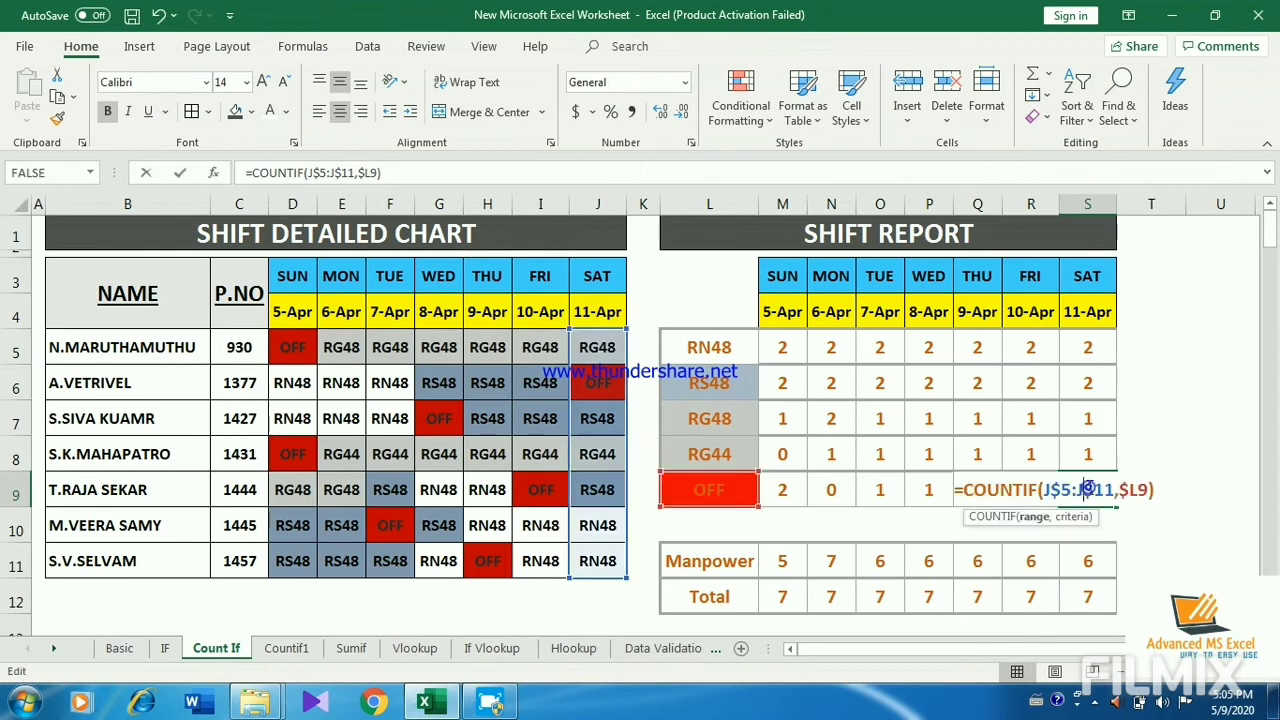
key(Escape)
double_click(1083, 418)
key(Escape)
click(1025, 410)
click(1025, 381)
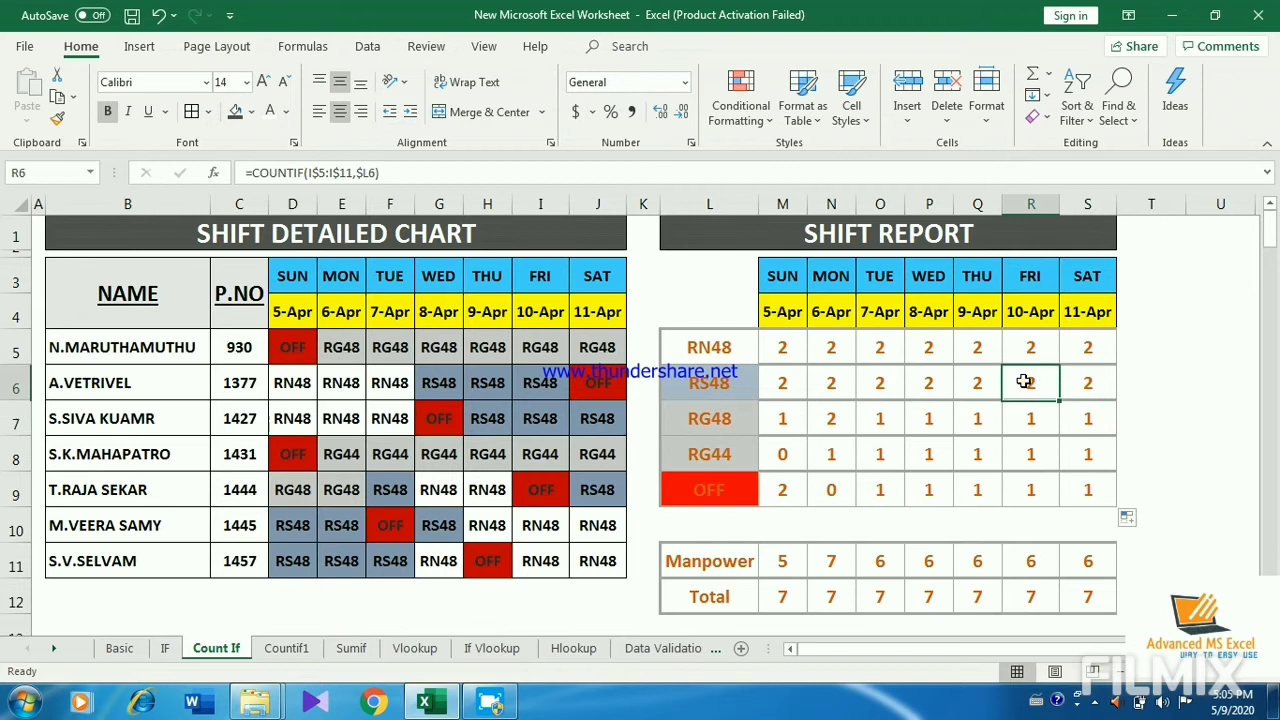
double_click(1025, 381)
key(Escape)
click(935, 382)
double_click(938, 384)
key(Escape)
click(878, 424)
double_click(878, 424)
key(Escape)
click(877, 488)
double_click(875, 488)
key(Escape)
click(877, 346)
double_click(876, 346)
key(Escape)
click(983, 382)
double_click(985, 383)
key(Escape)
click(1088, 385)
double_click(1089, 390)
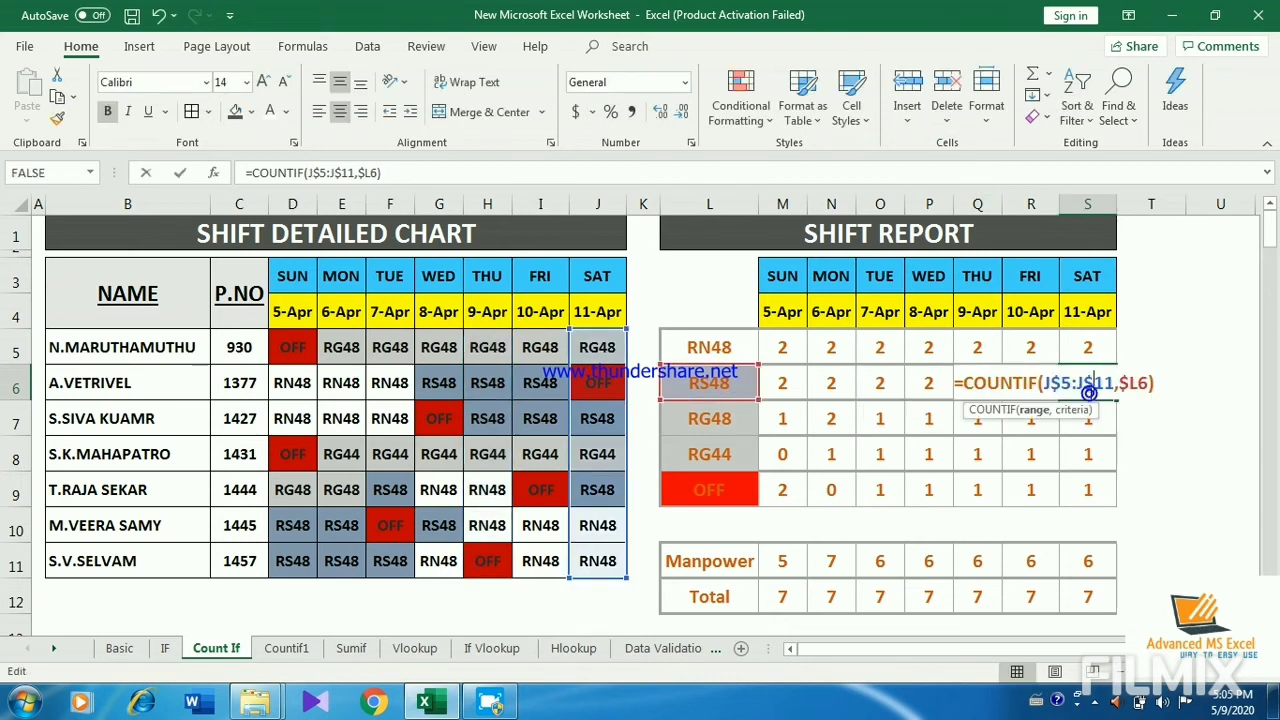
key(Escape)
click(975, 455)
double_click(975, 455)
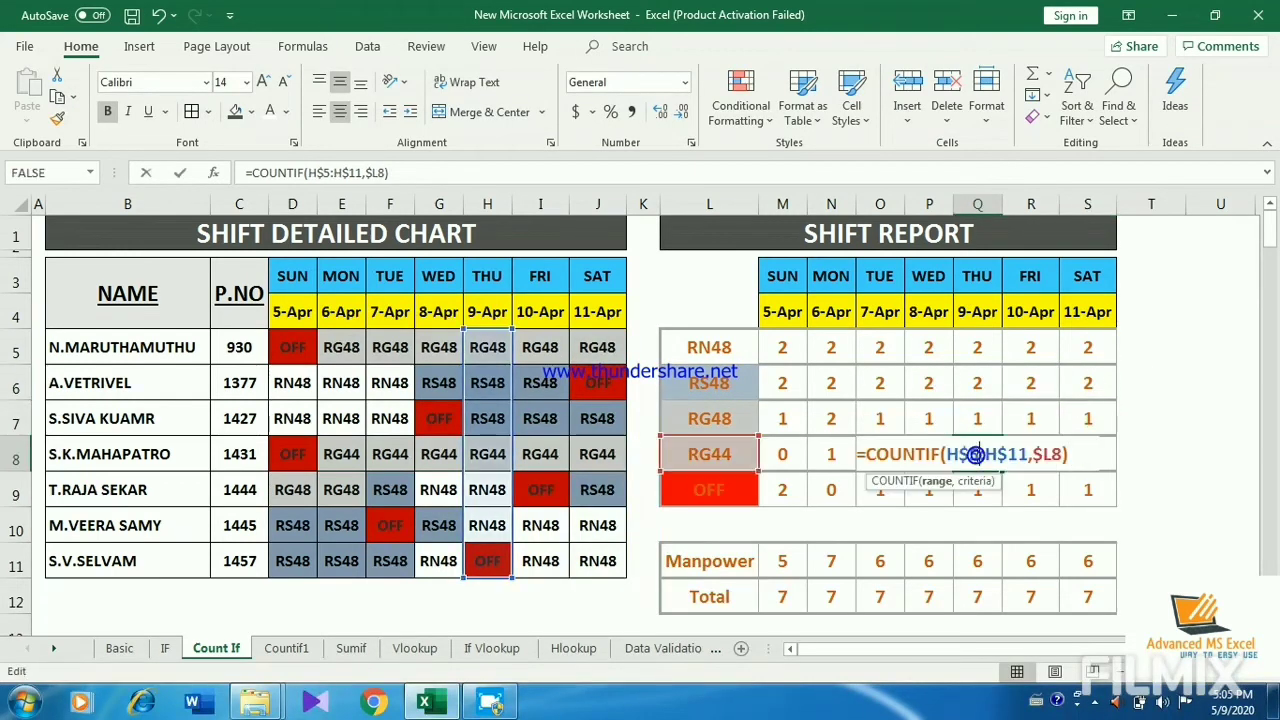
key(Escape)
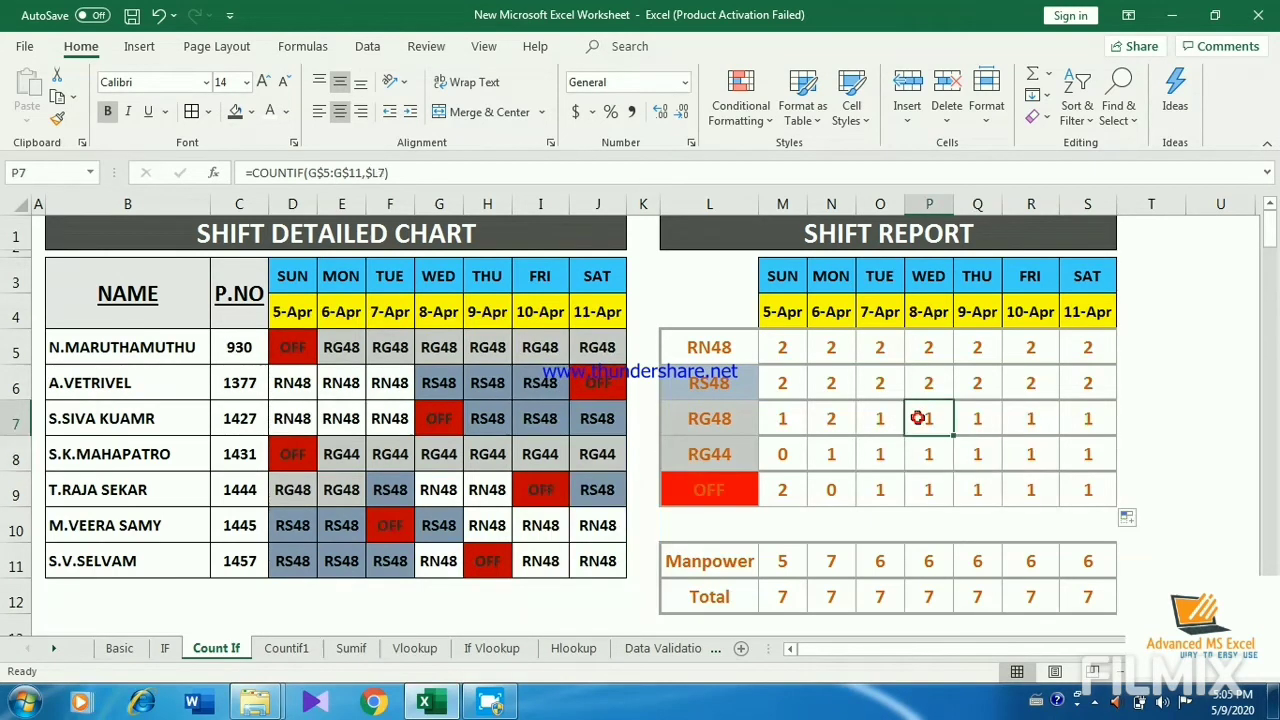
Step: Start a new COUNTIF formula in M5 with the row-locked range D$5:D$11
click(802, 351)
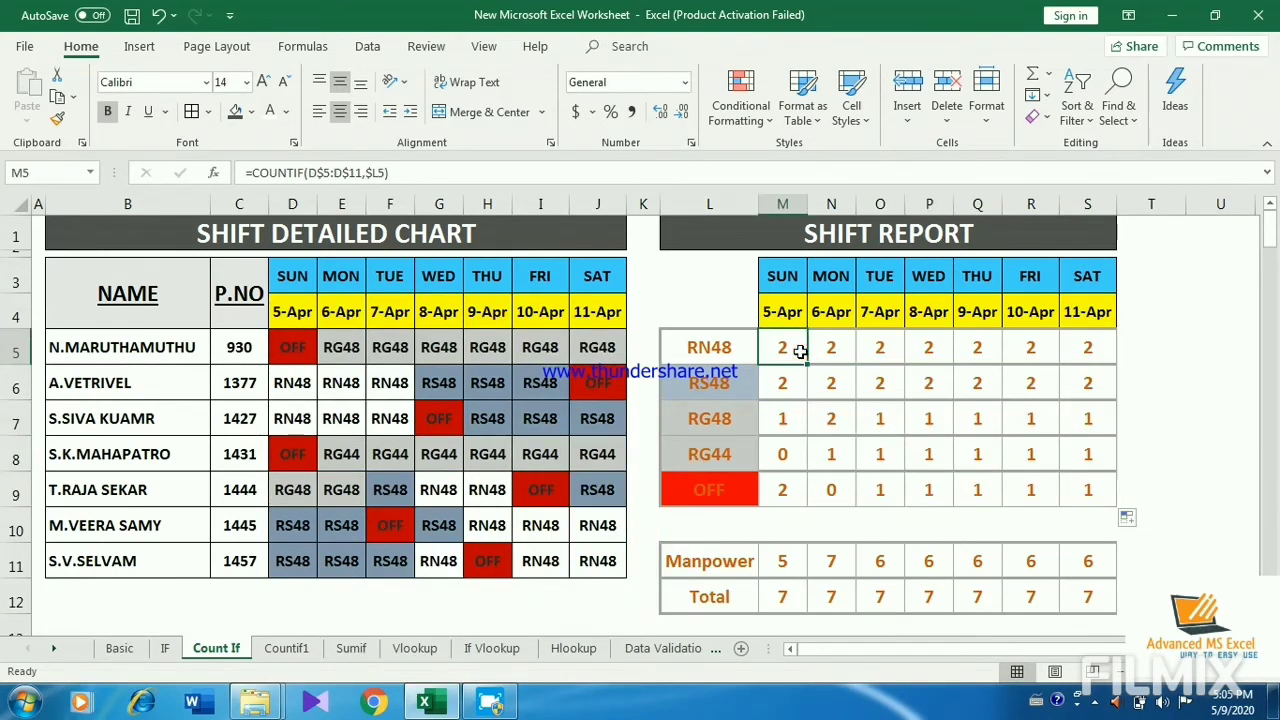
text(=CO)
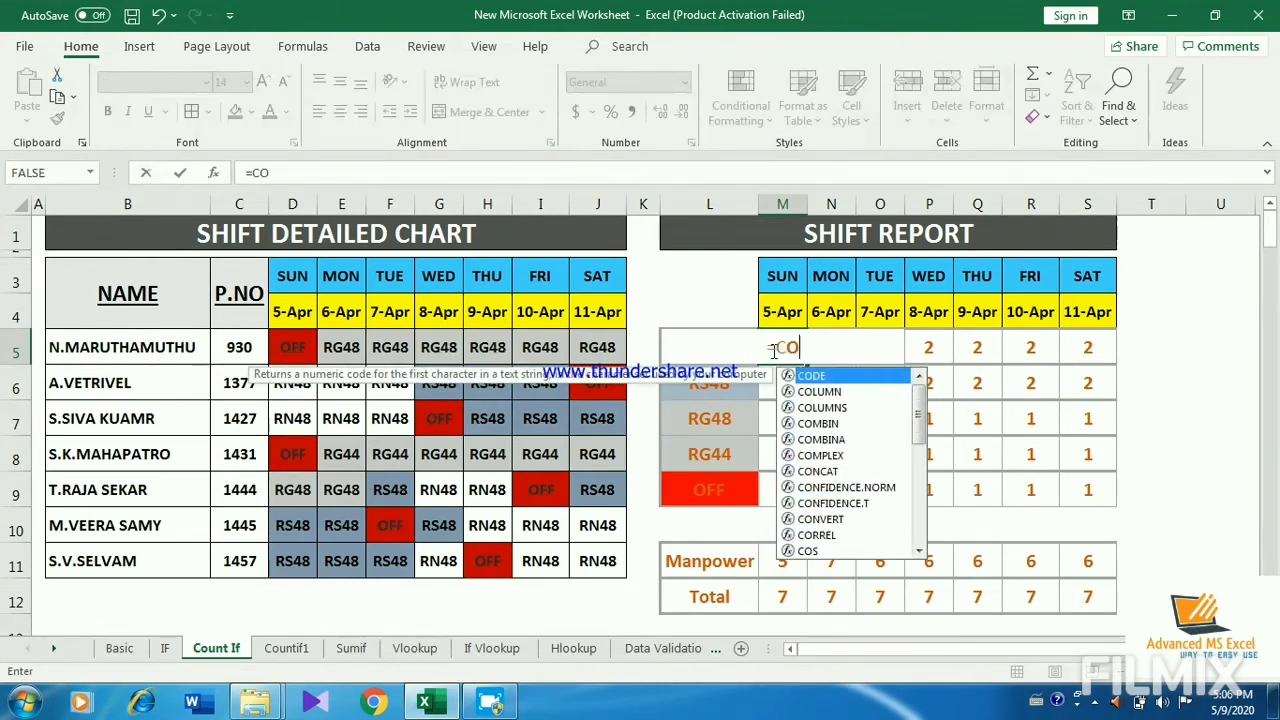
text(UNTIF)
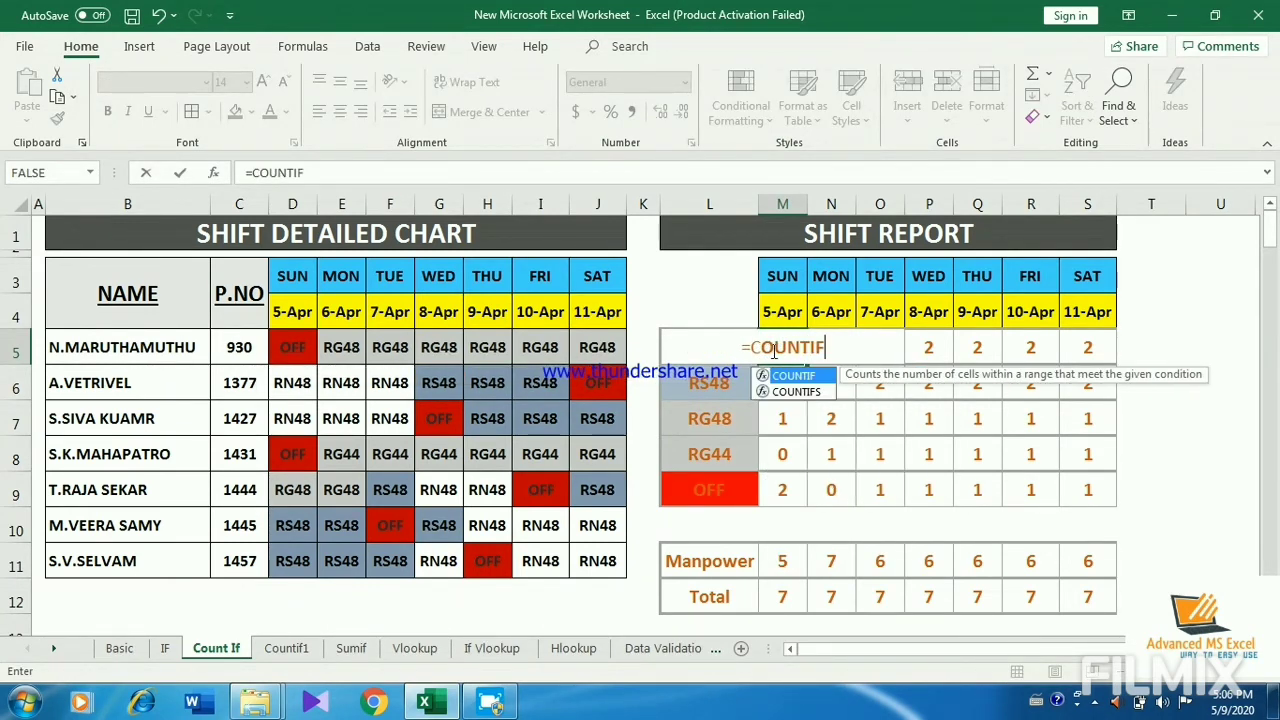
text(()
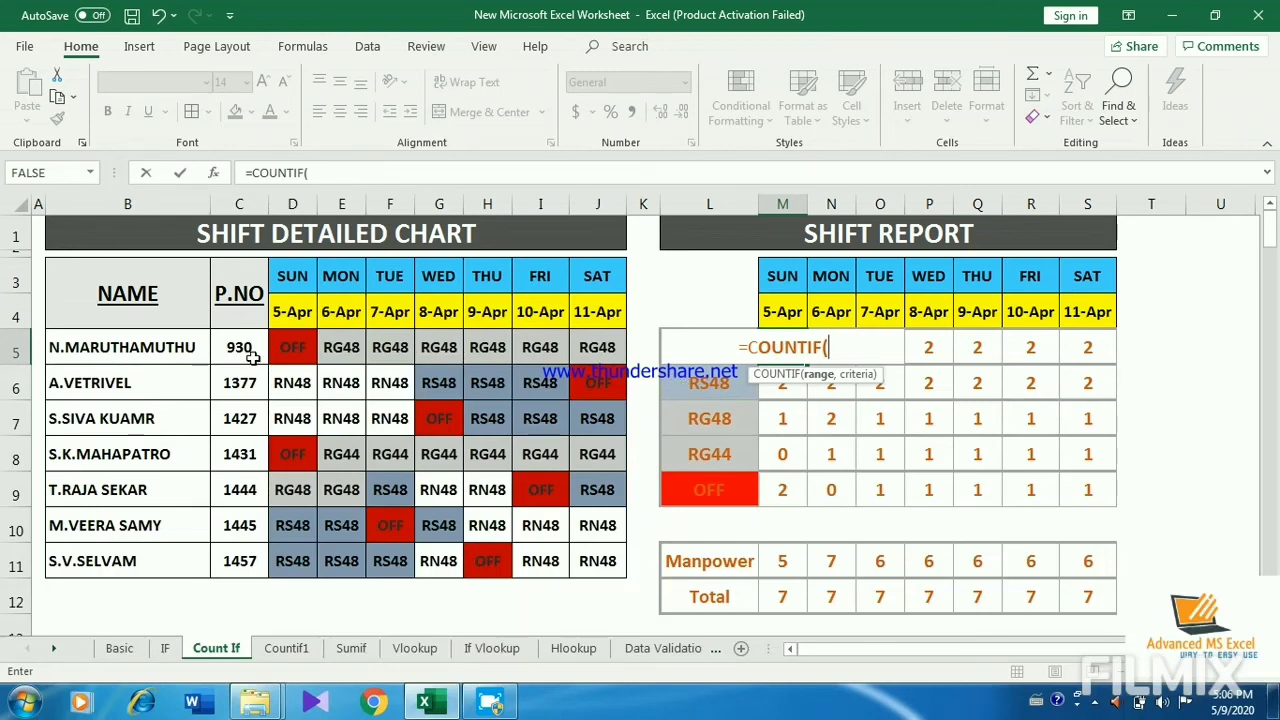
click(292, 346)
drag(328, 507, 308, 568)
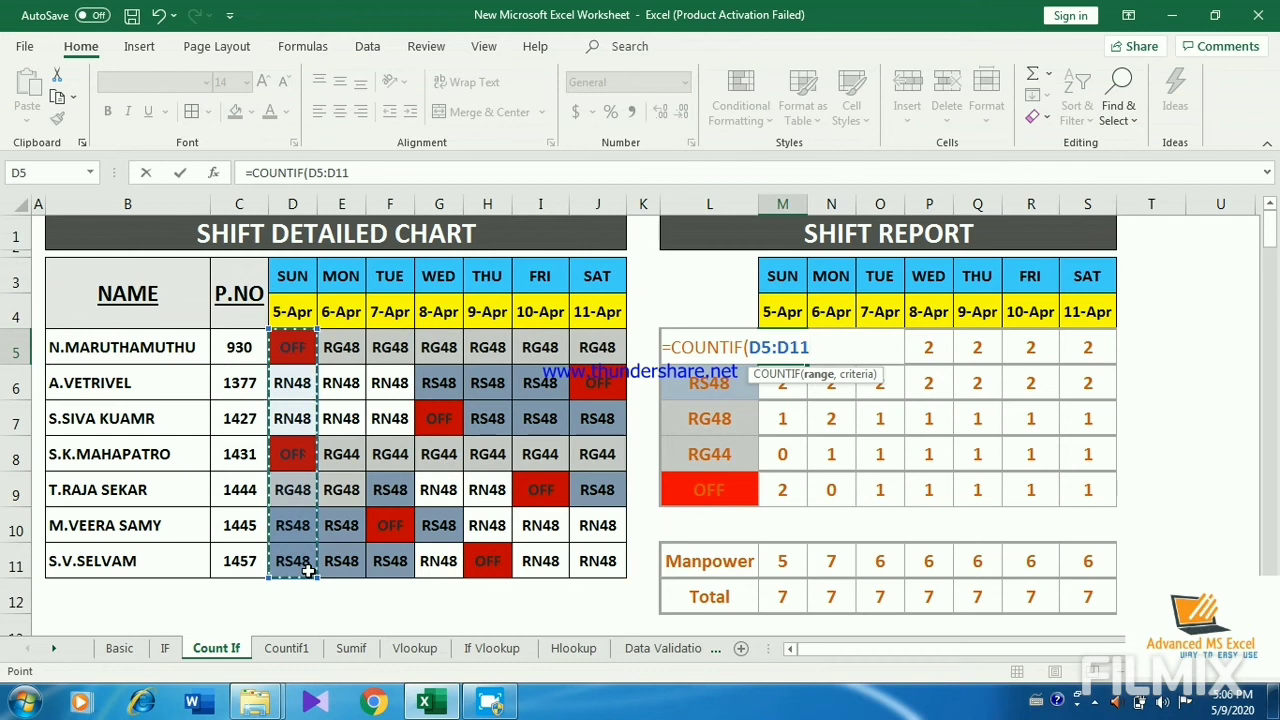
key(F4)
key(F4)
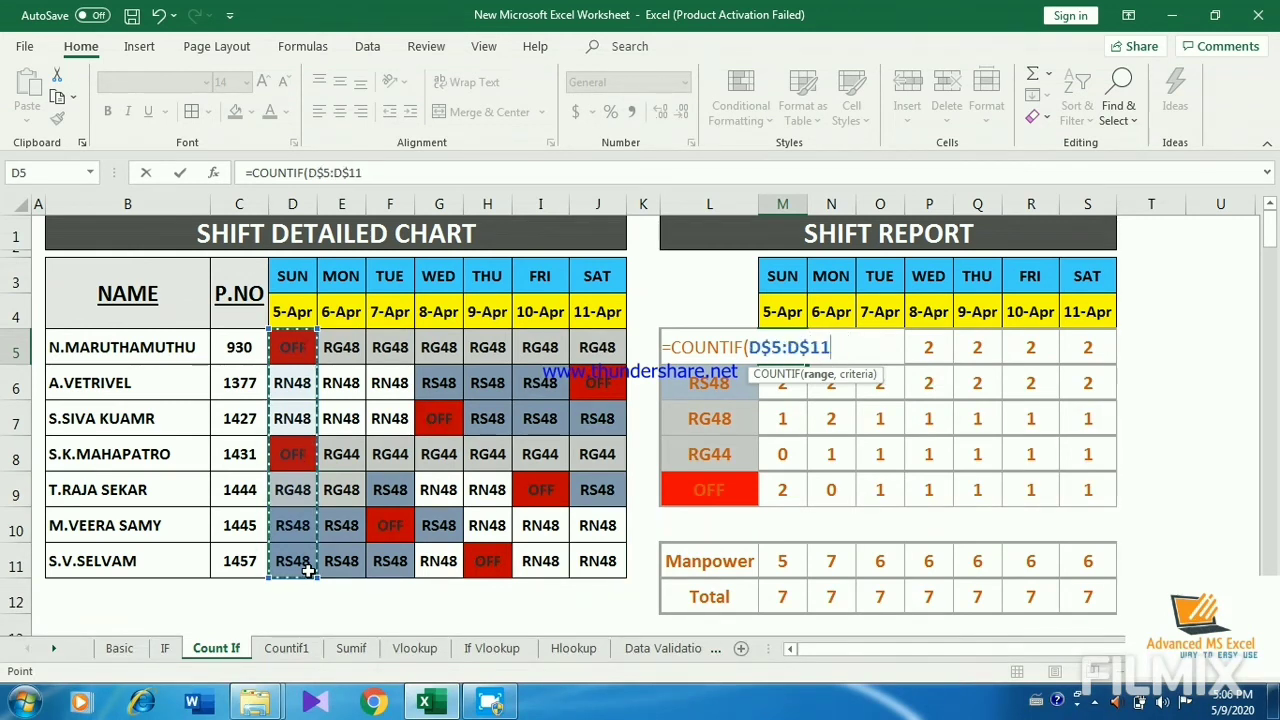
Step: Complete the M5 formula with the column-locked criterion $L5 and fill it over the block M5:S9
text(,L)
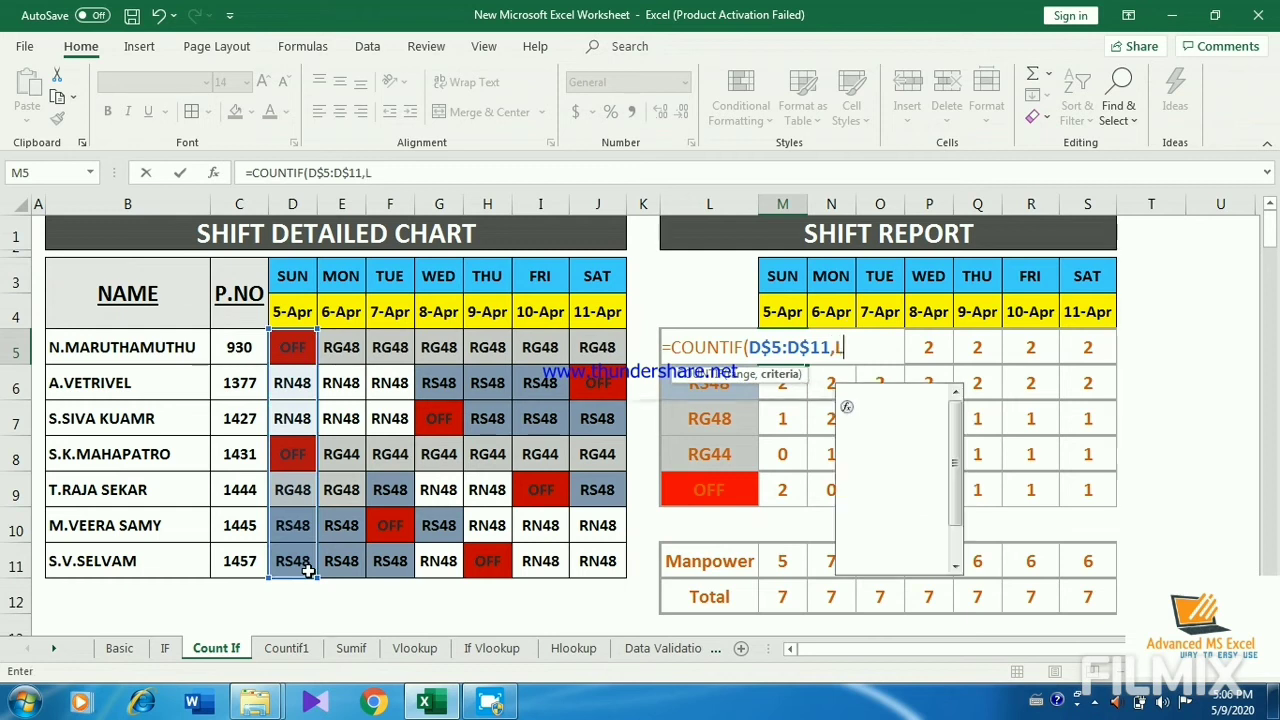
text(5)
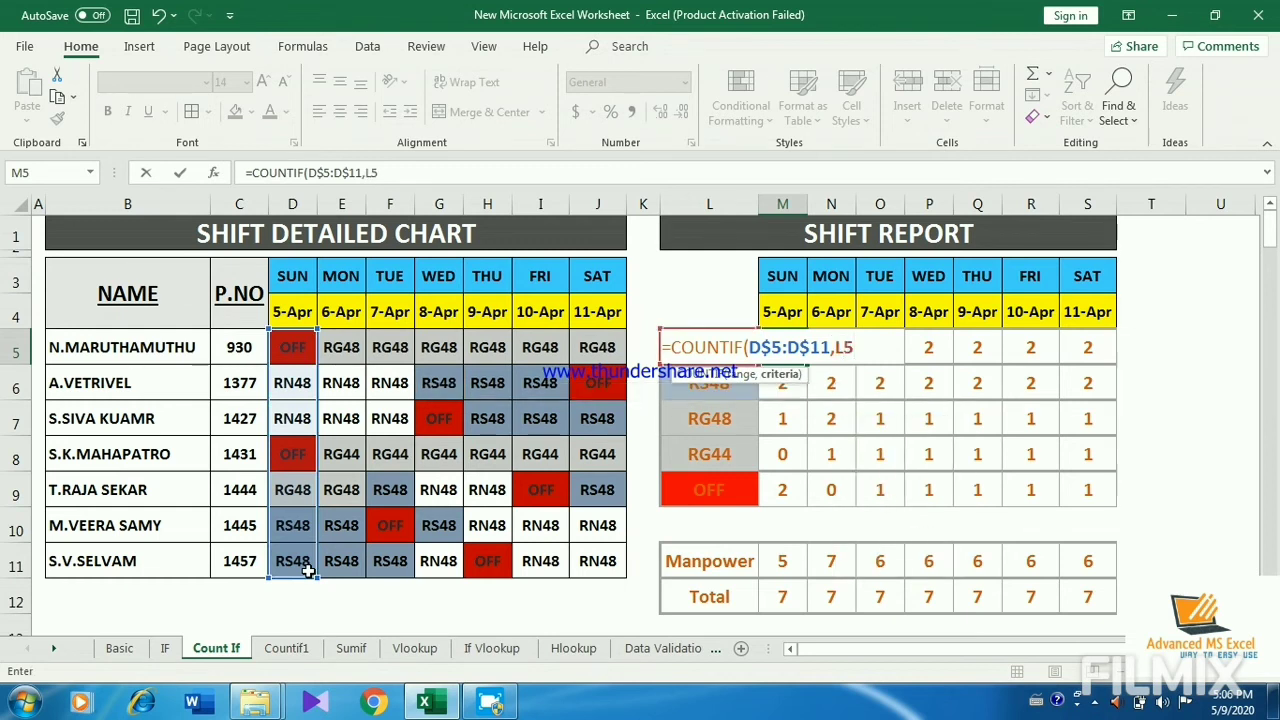
key(F4)
key(F4)
key(F4)
text())
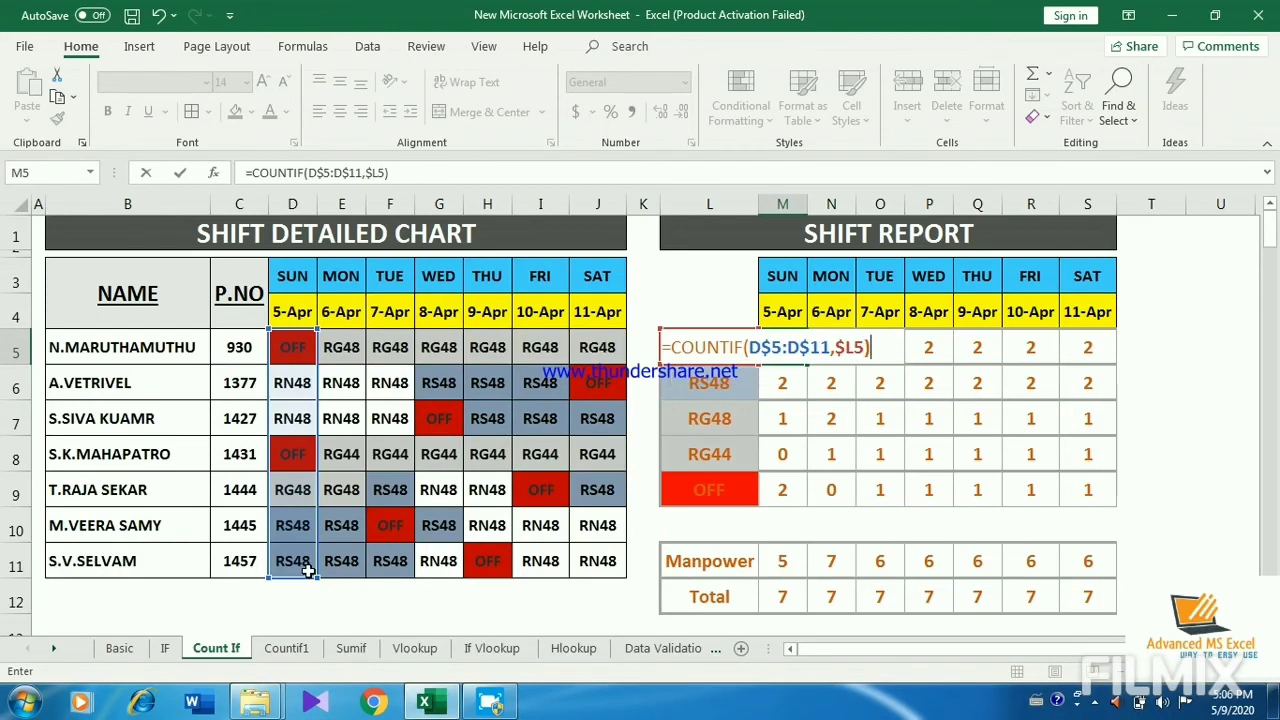
key(Return)
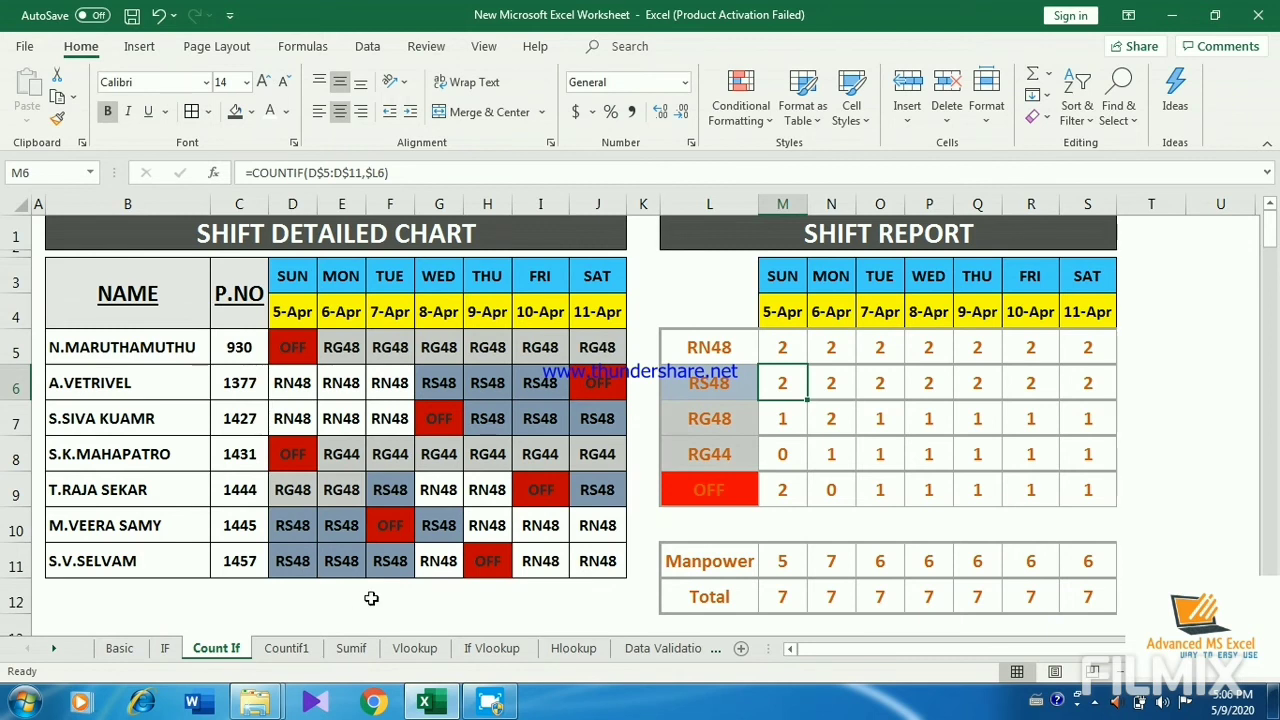
click(785, 347)
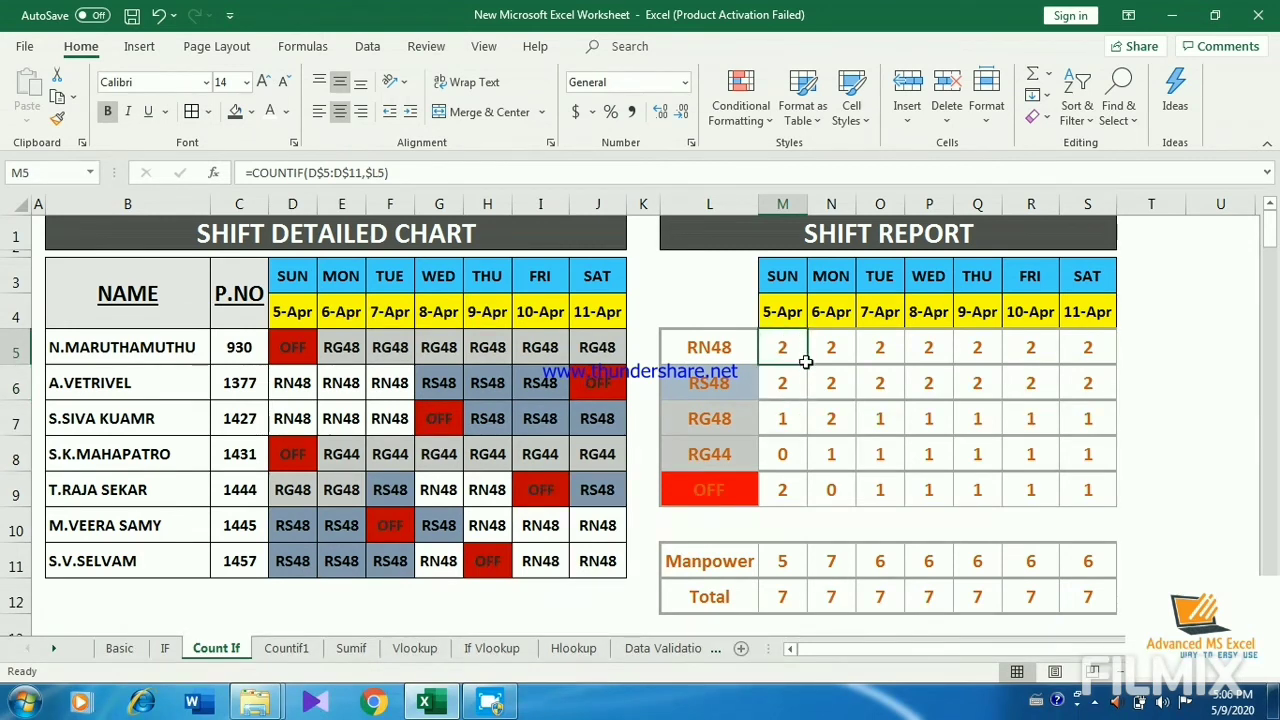
drag(808, 365, 1102, 453)
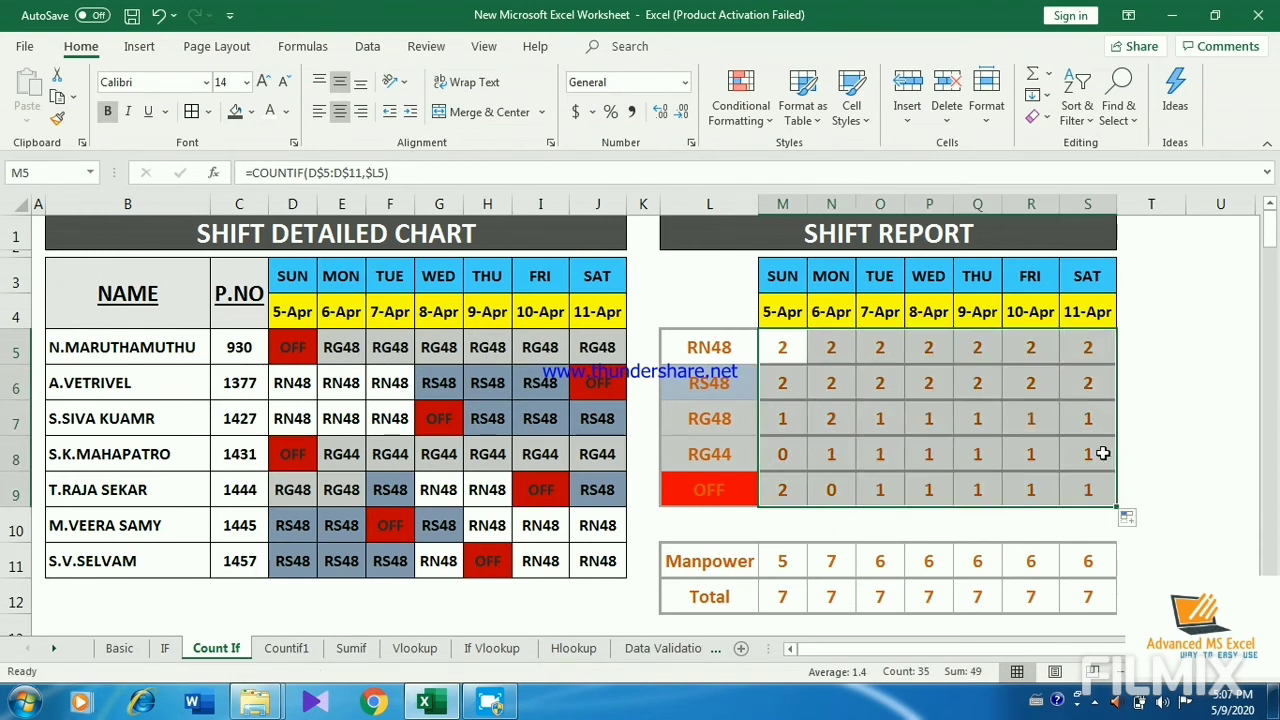
Step: Inspect the refilled formulas in S9, M9, S8, S6, P6 and Q6 for their ranges and criterion references
double_click(1087, 489)
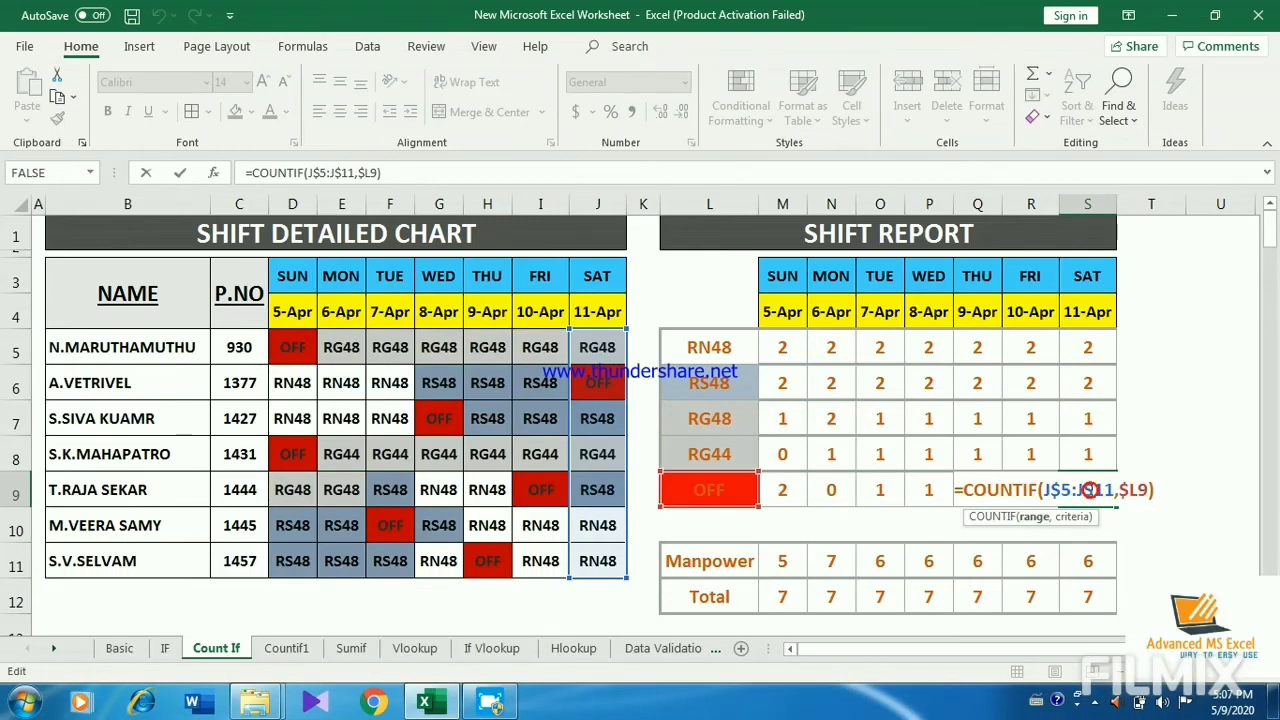
key(Escape)
double_click(790, 489)
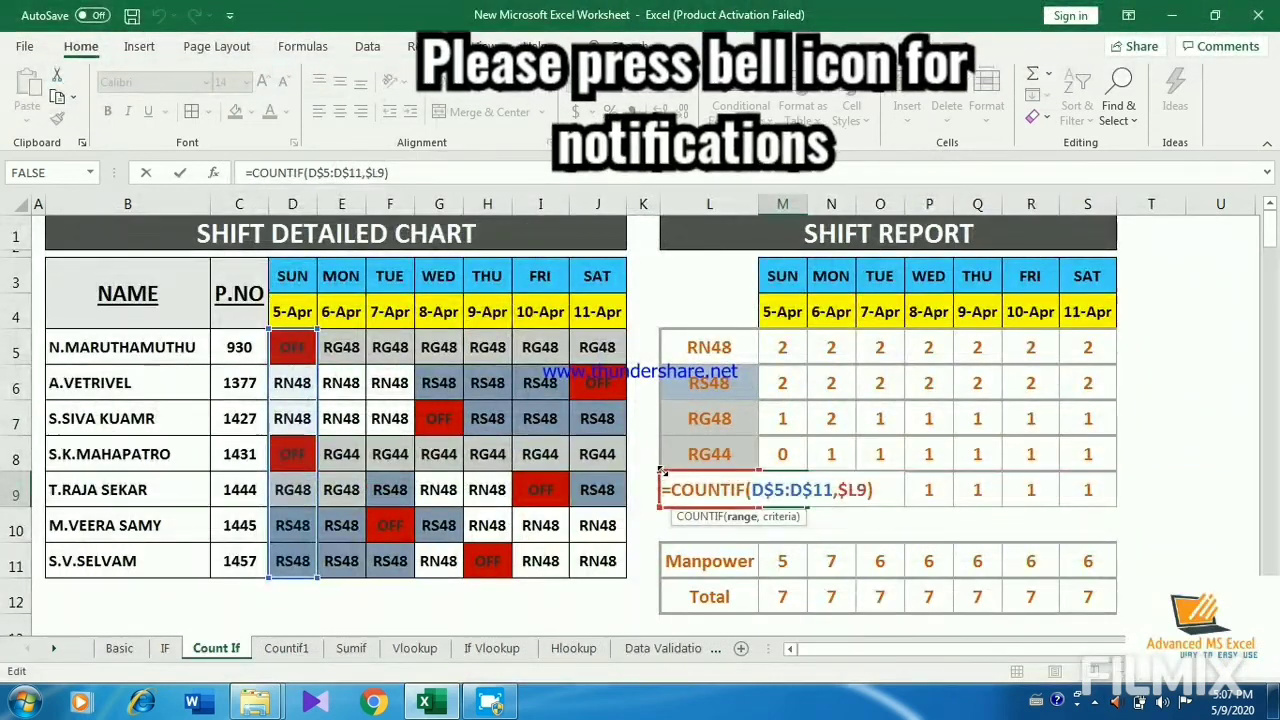
key(Return)
double_click(1077, 453)
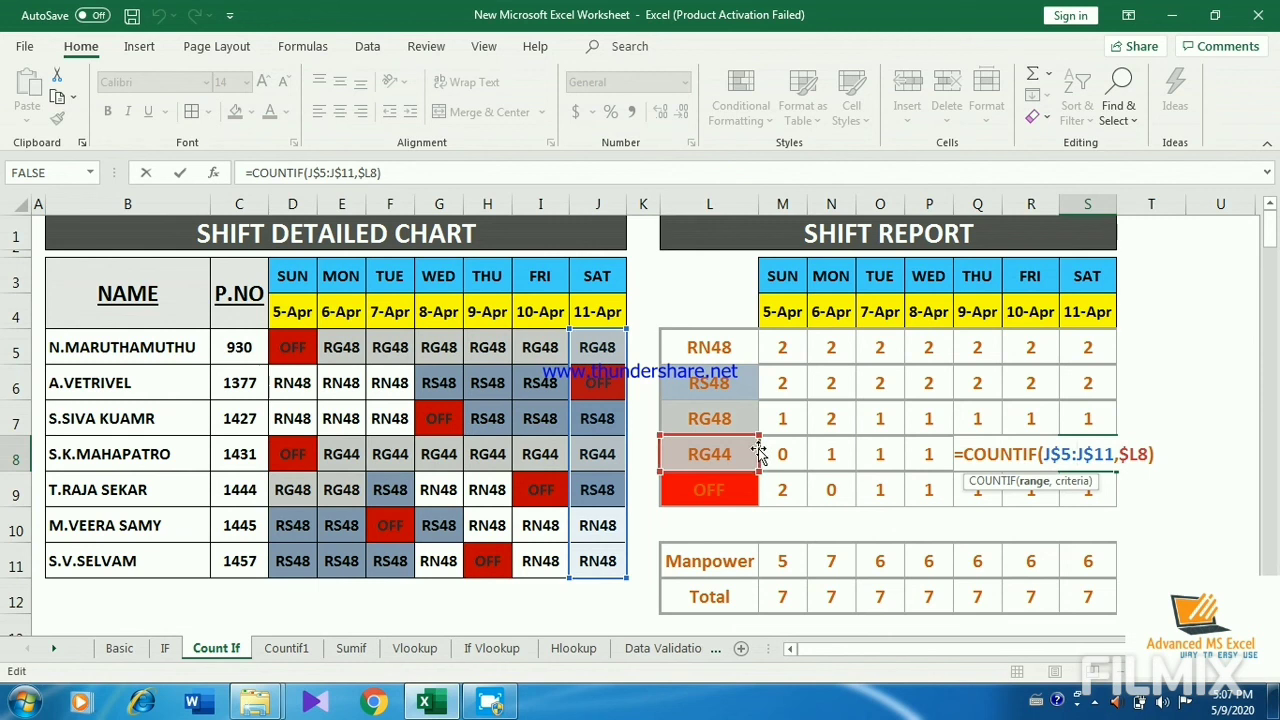
key(Escape)
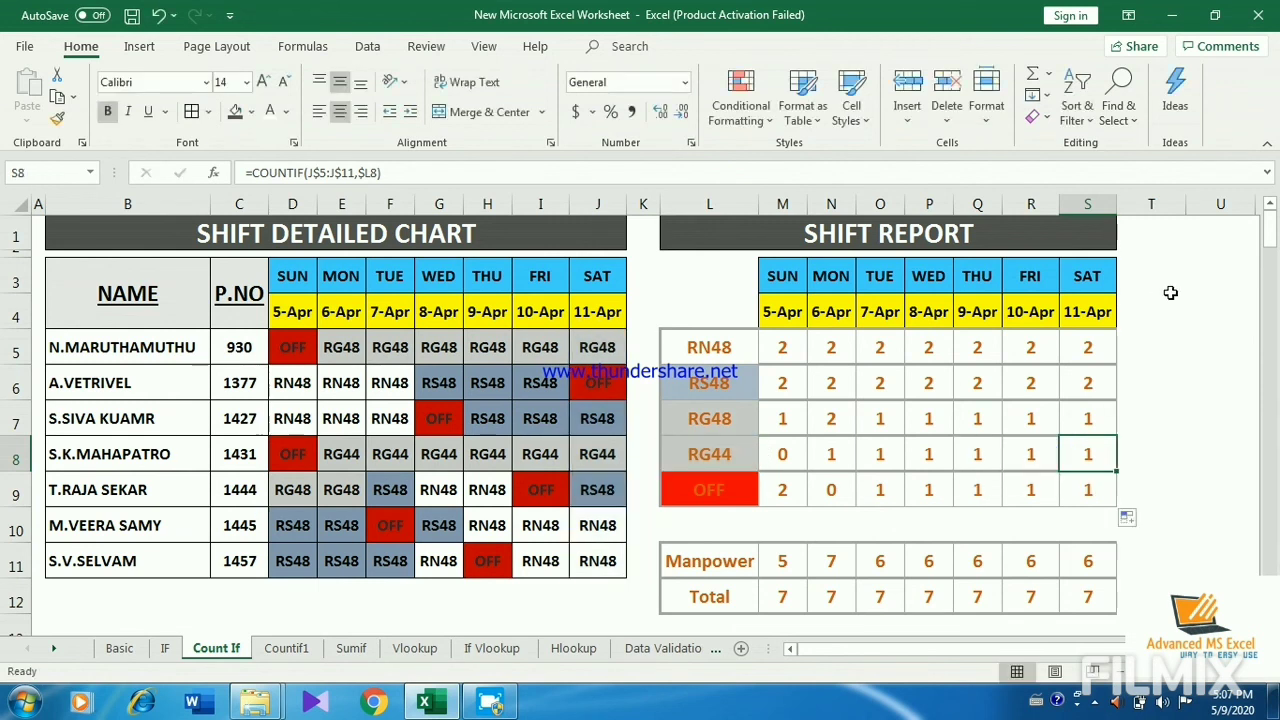
double_click(1080, 380)
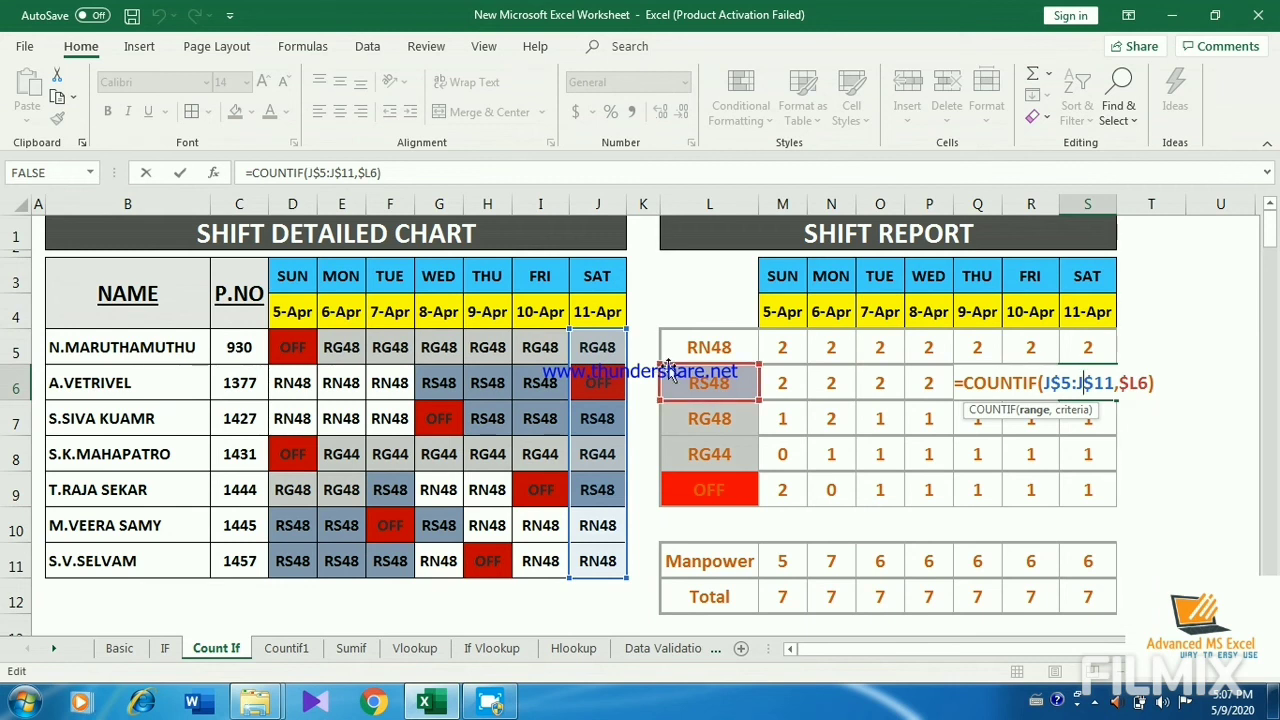
key(Return)
double_click(920, 383)
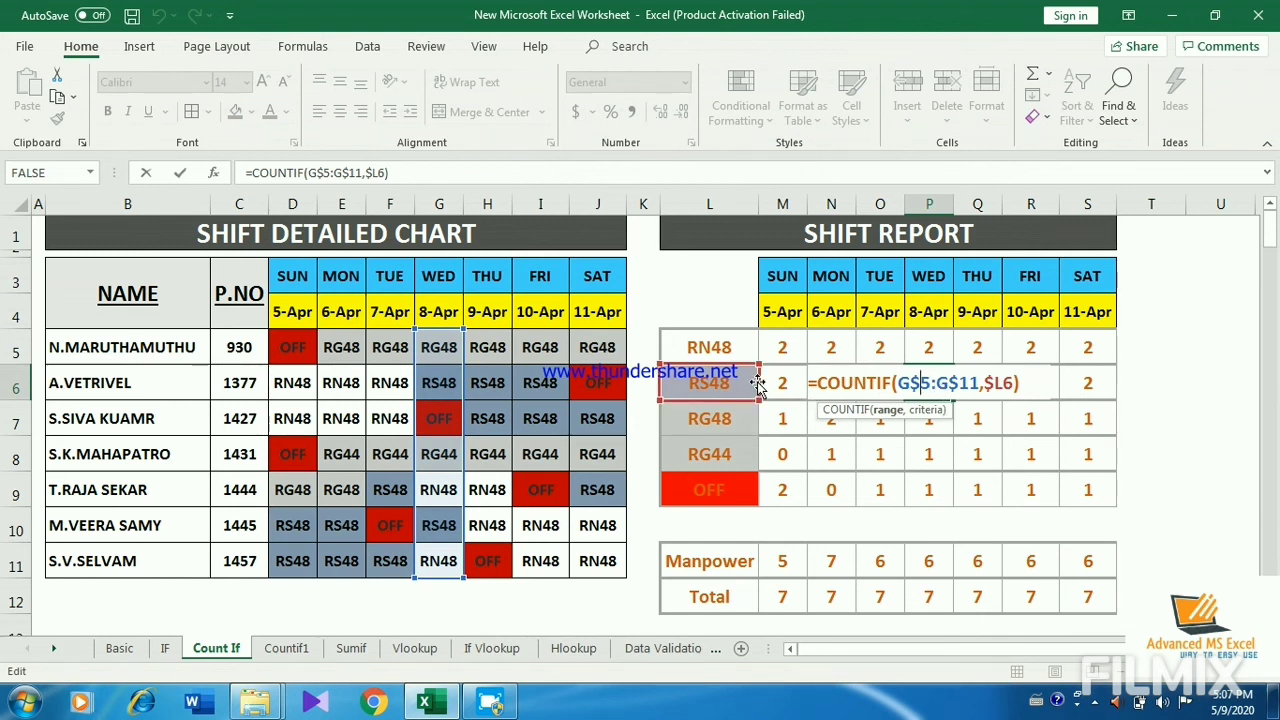
key(ctrl+Return)
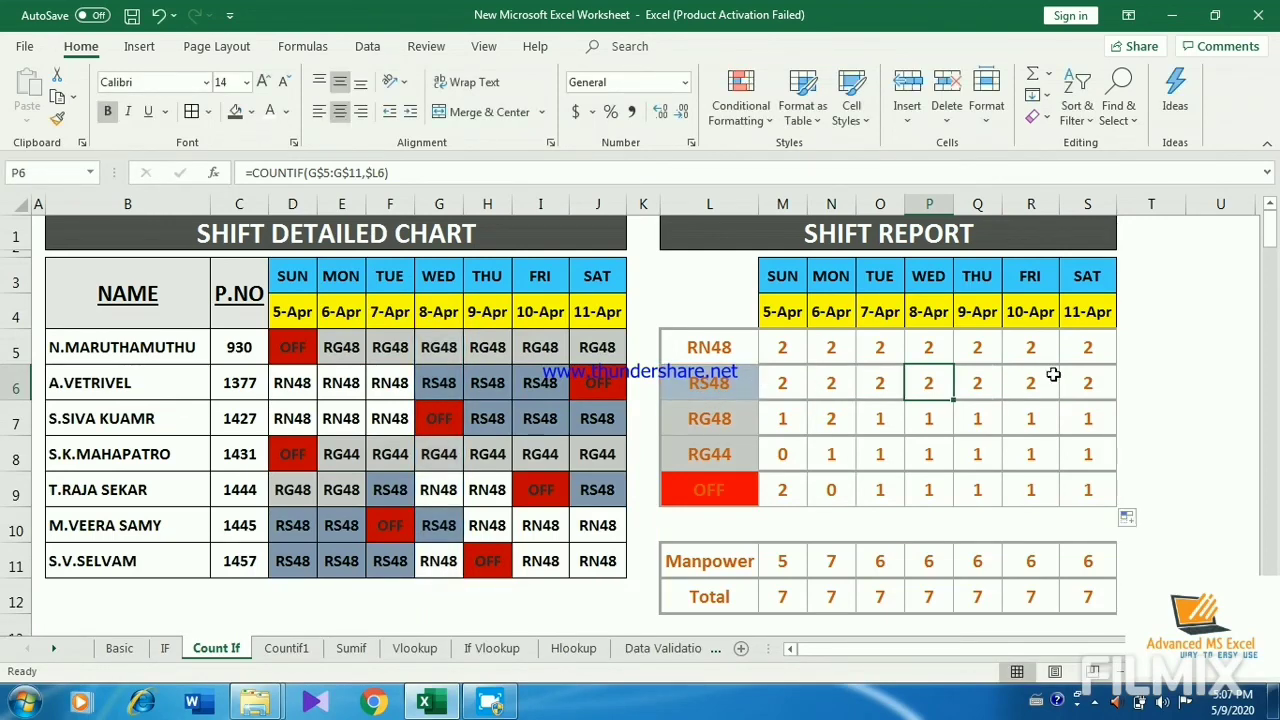
click(966, 385)
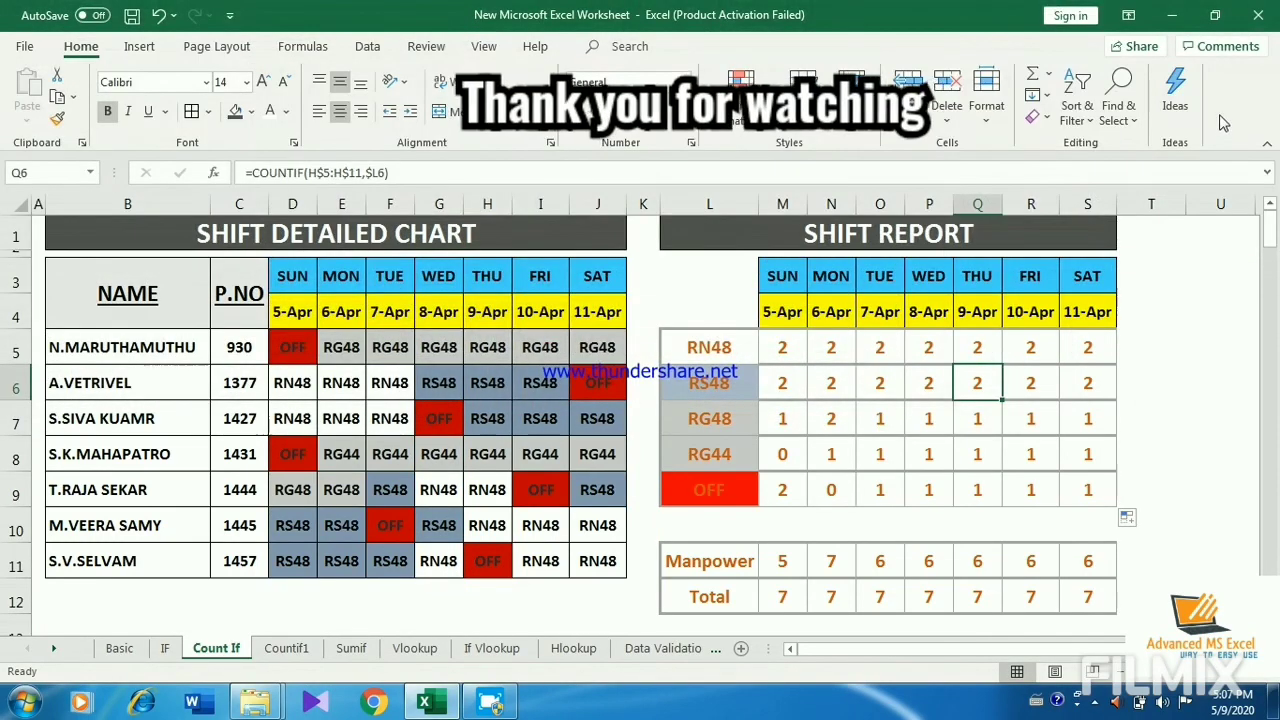